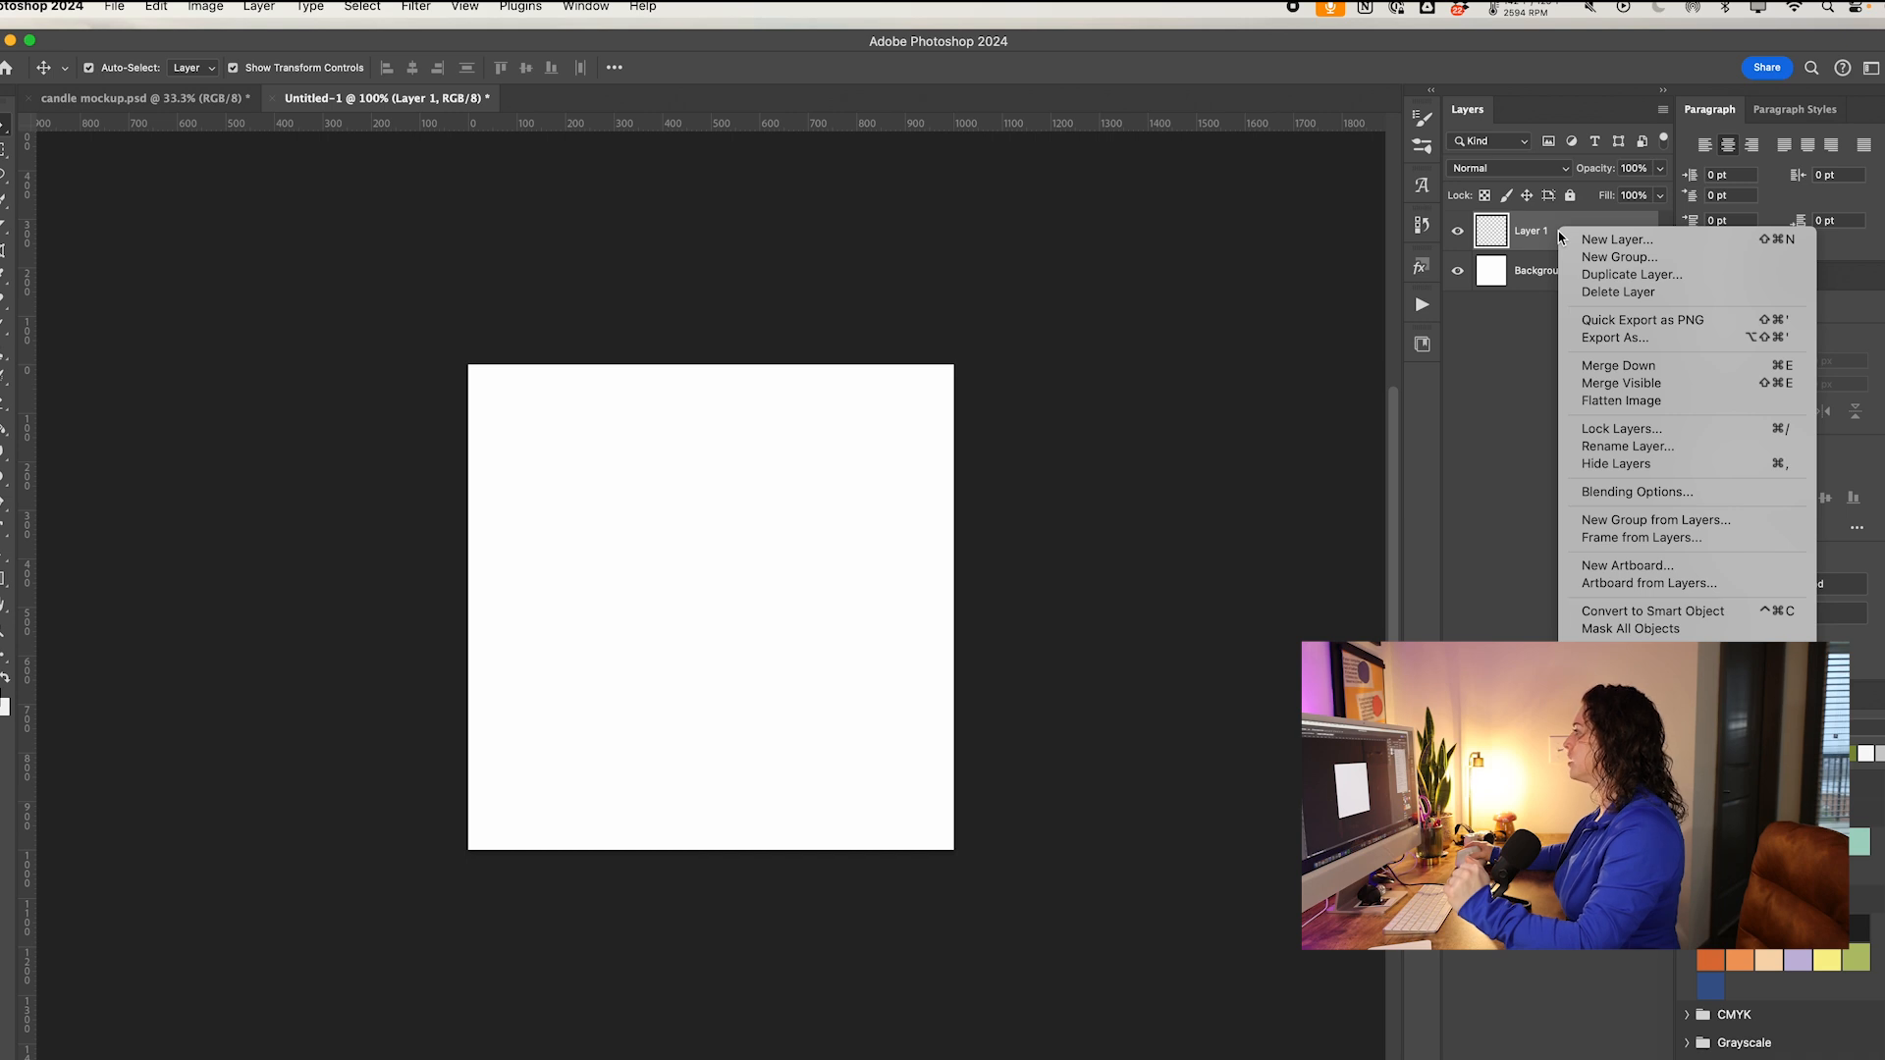
Step: Convert Layer 1 to a smart object and open its contents for editing
click(1666, 616)
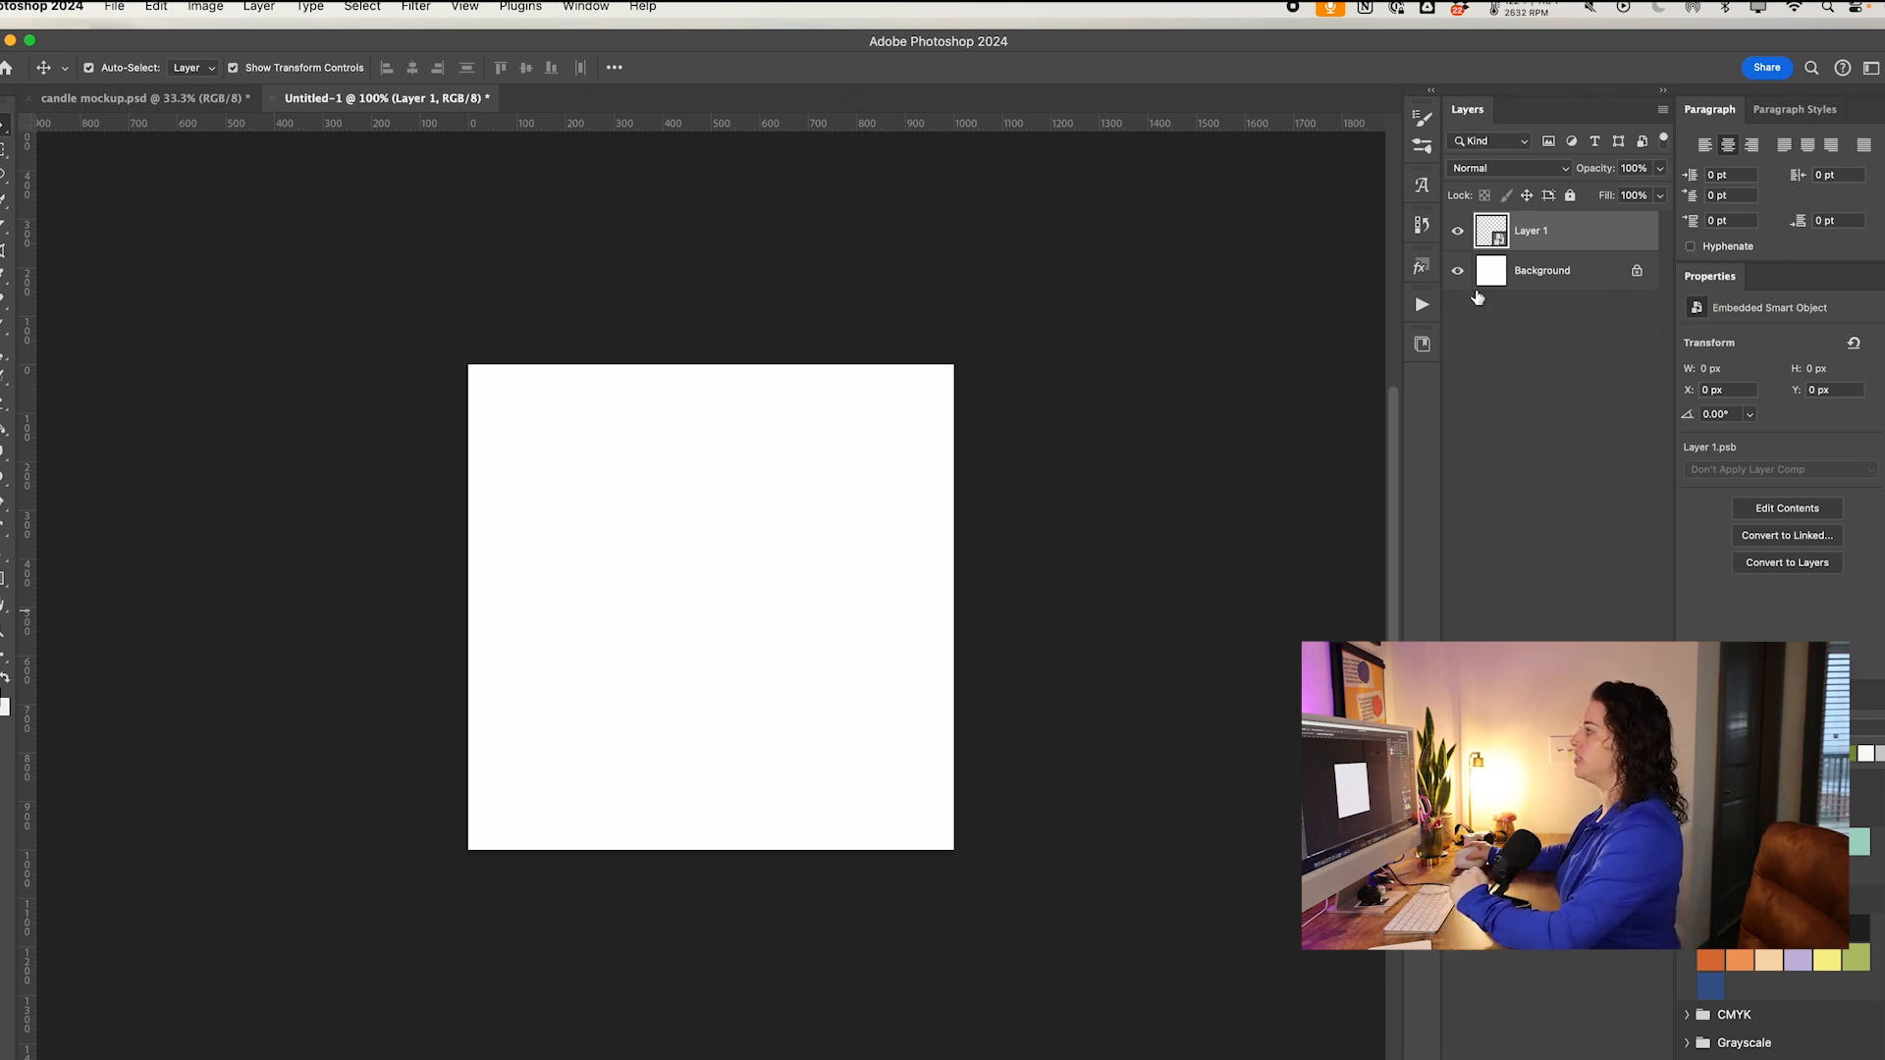
double_click(1509, 237)
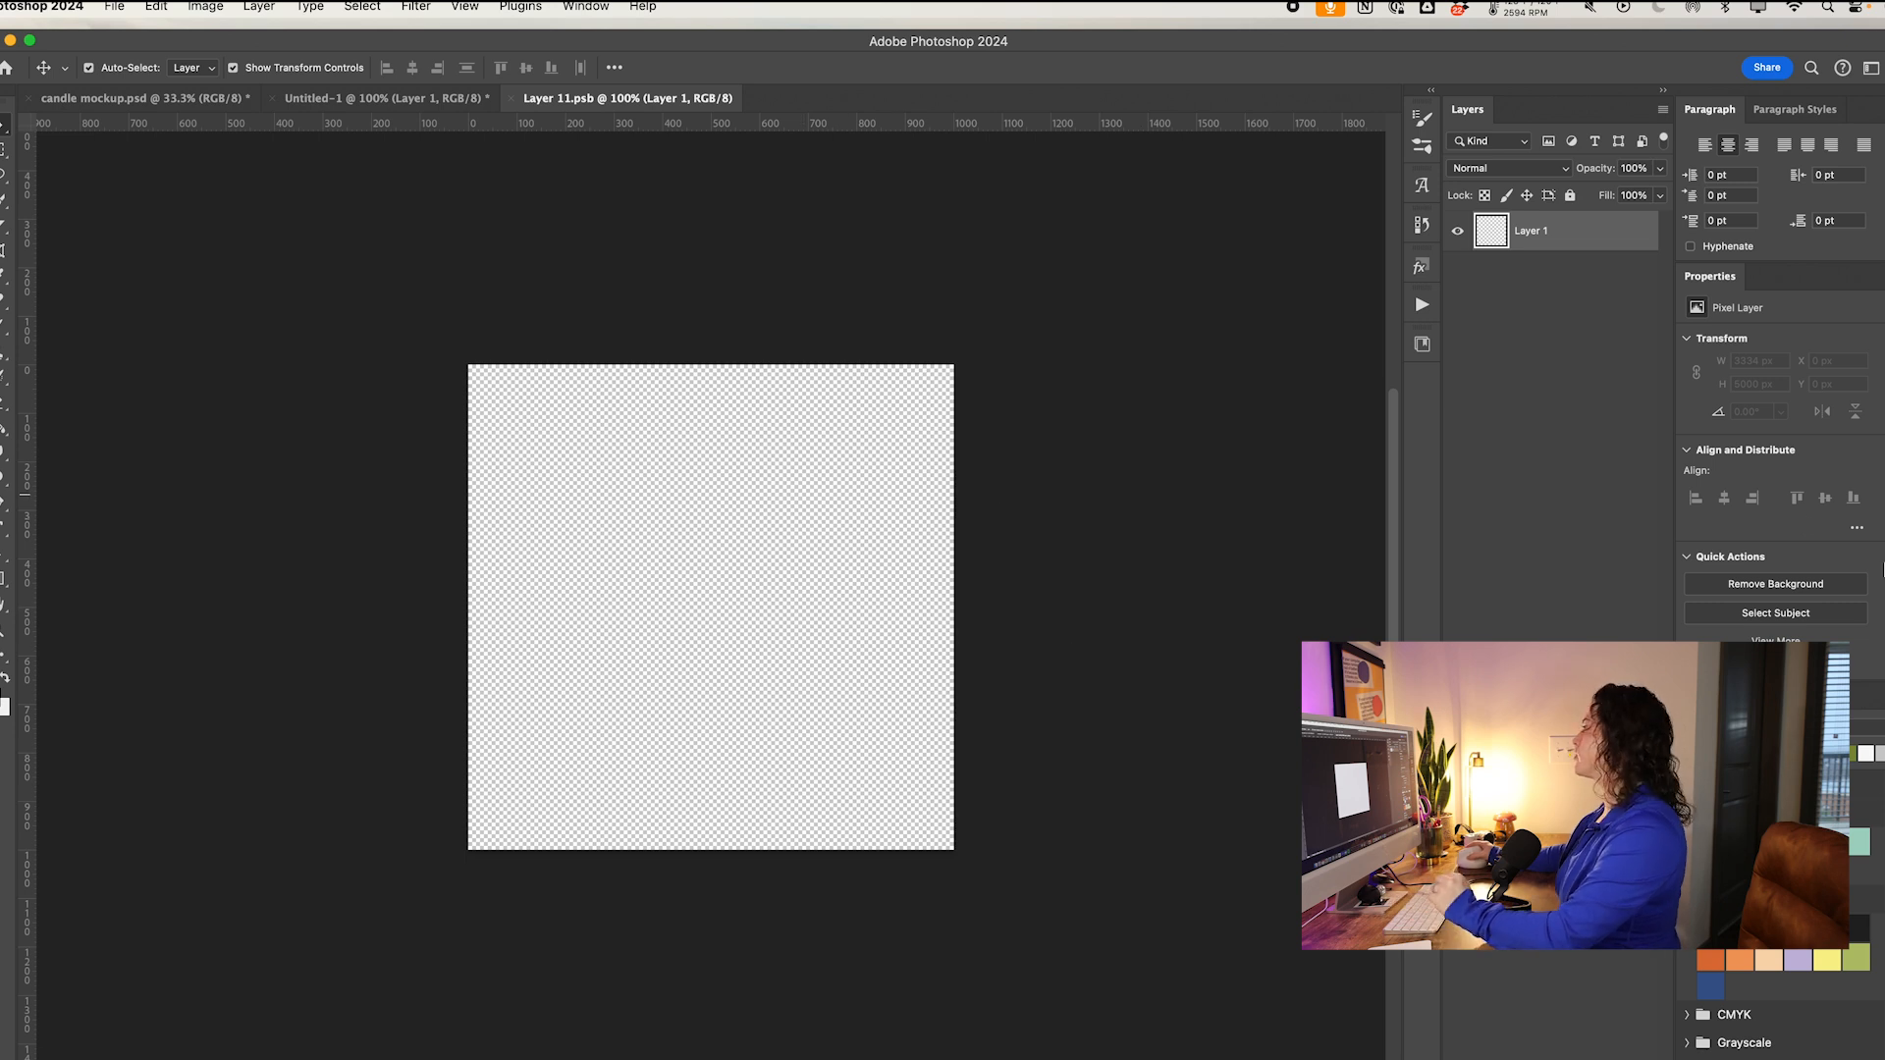
Step: Place the photo 6X0A0009.jpg in the smart object, enlarged to about 22.33% to cover the canvas and centred at 500, 500 px
drag(1884, 589, 673, 601)
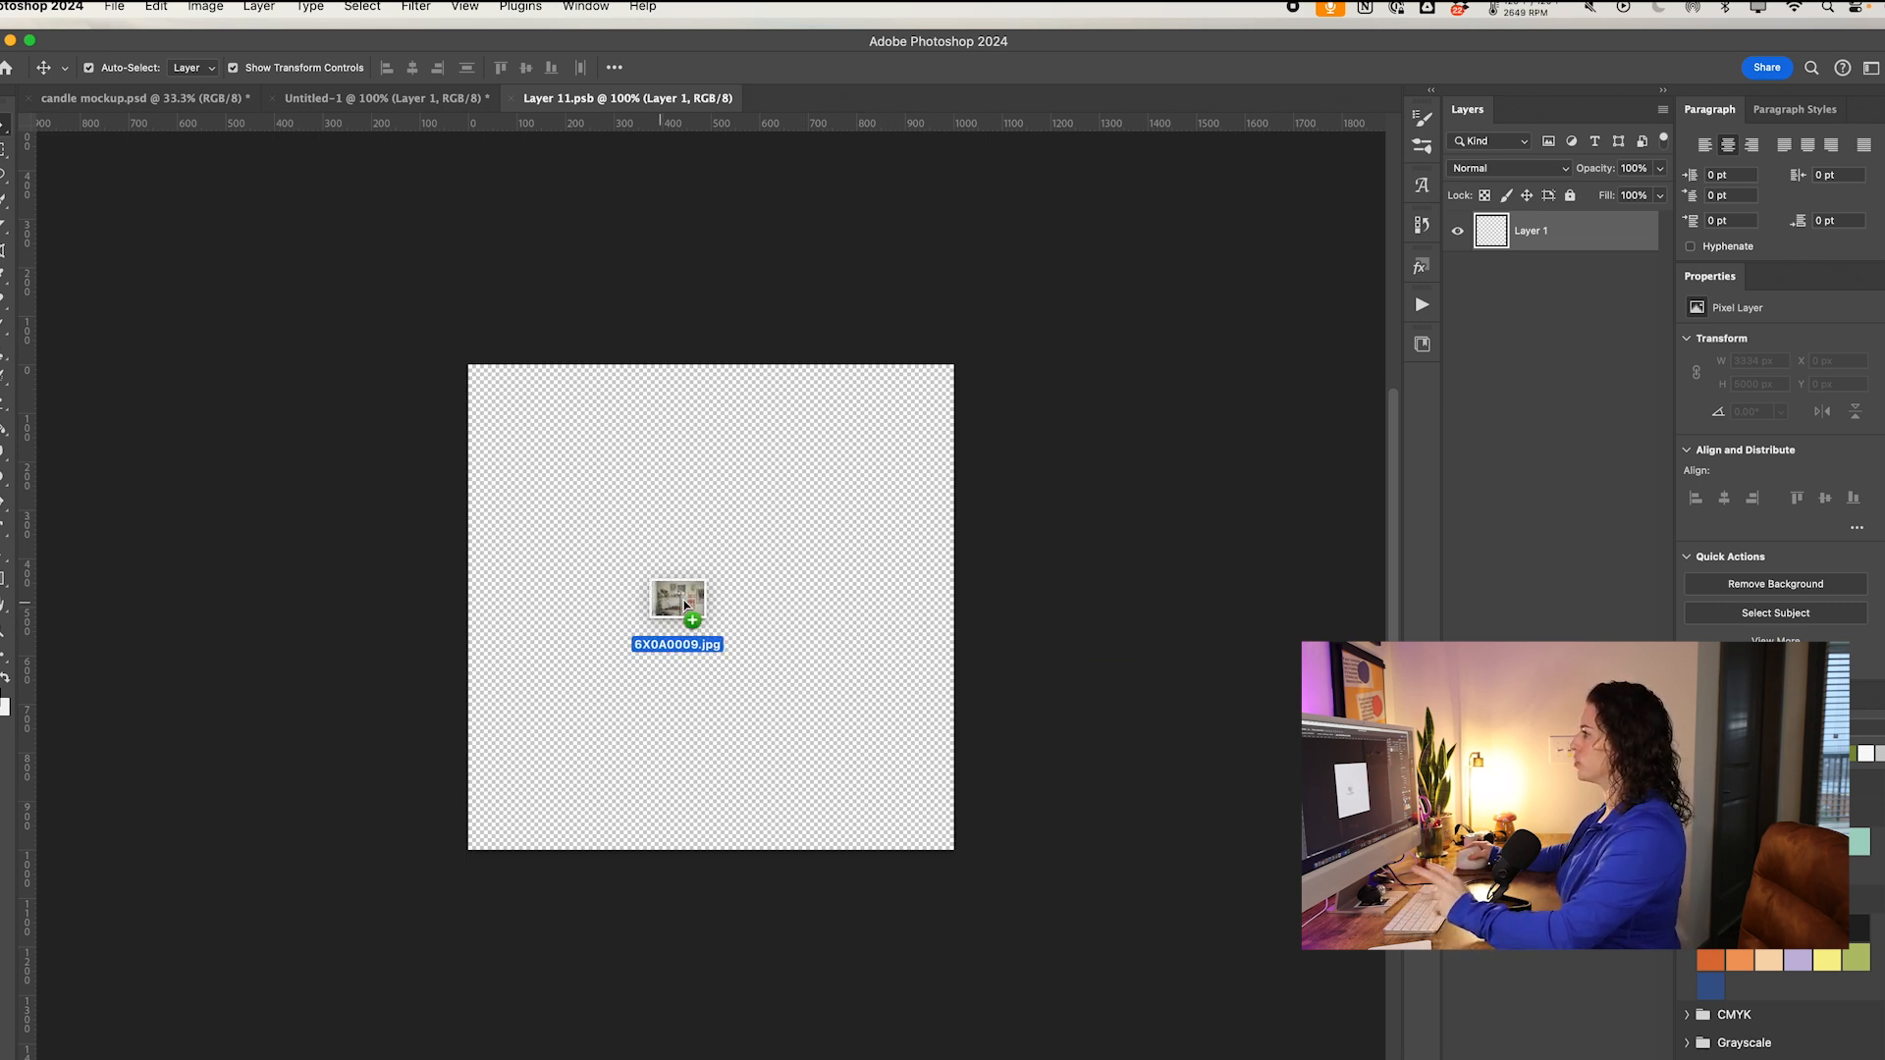
drag(707, 447, 708, 365)
drag(711, 772, 710, 858)
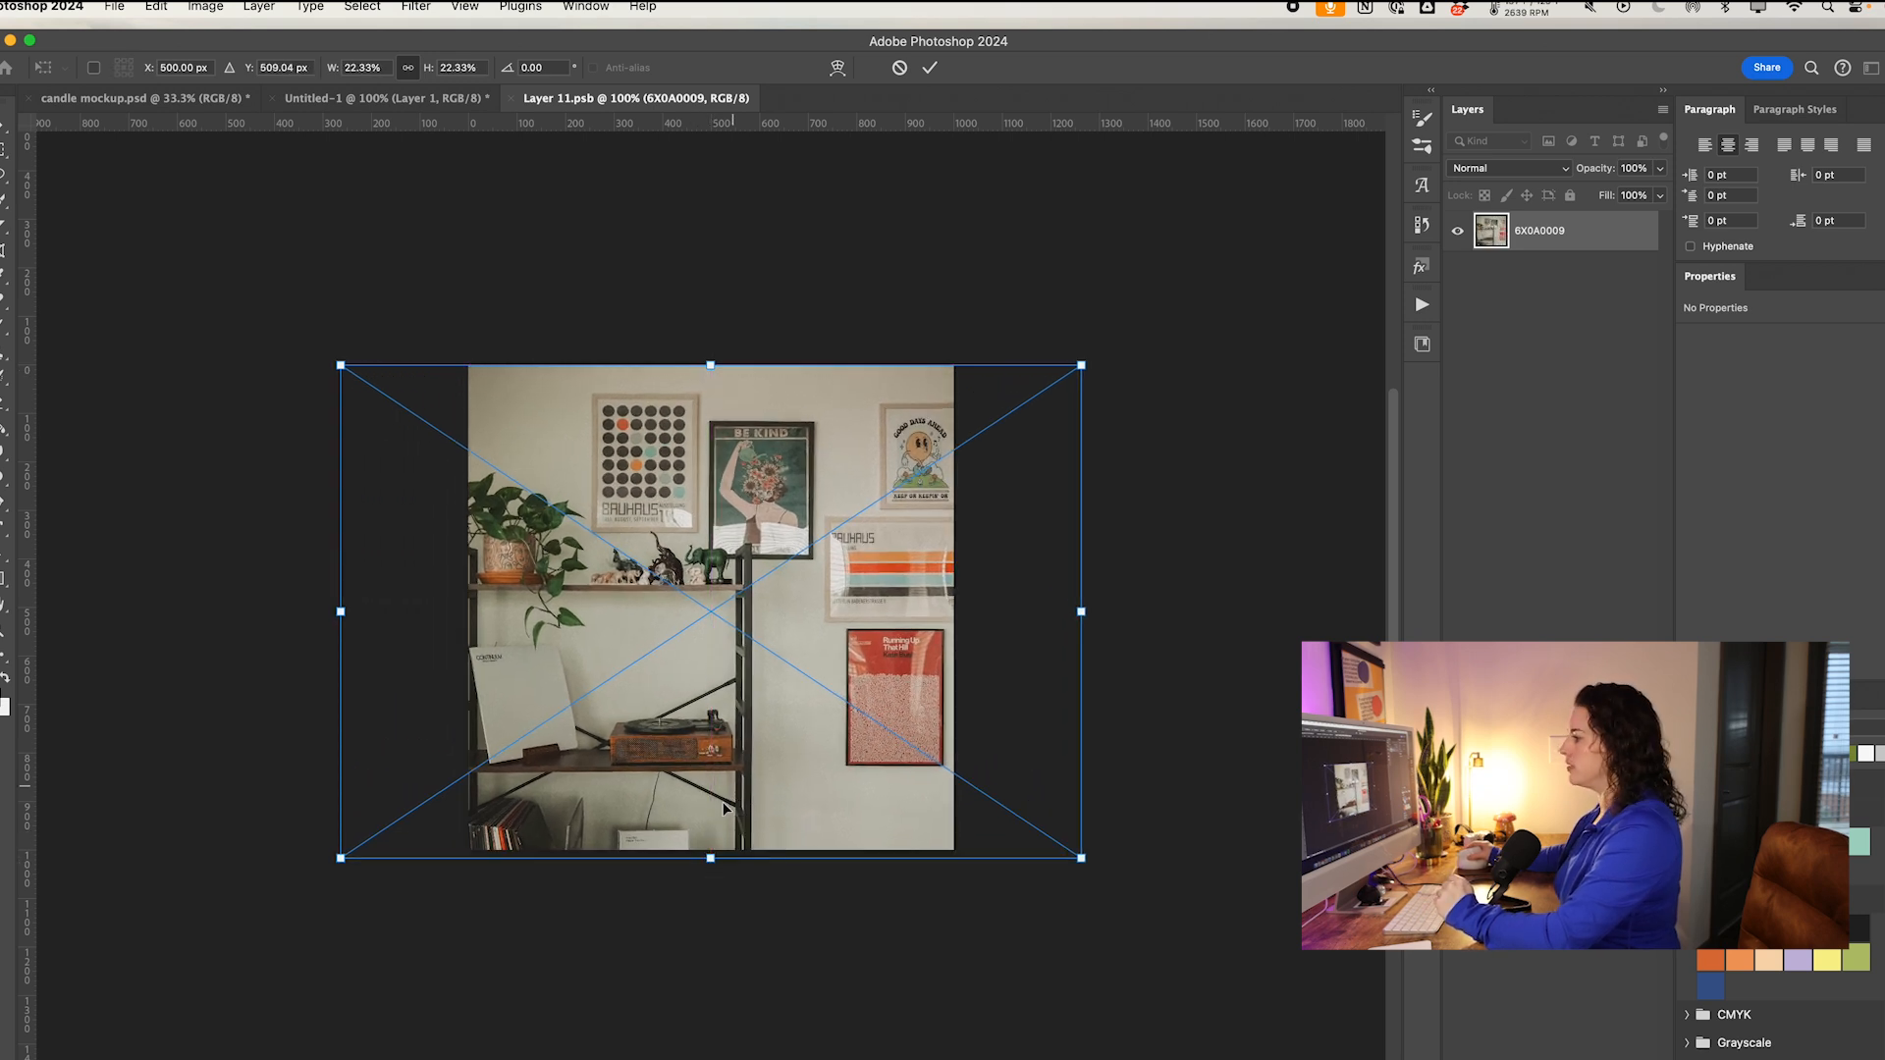
drag(736, 754, 738, 749)
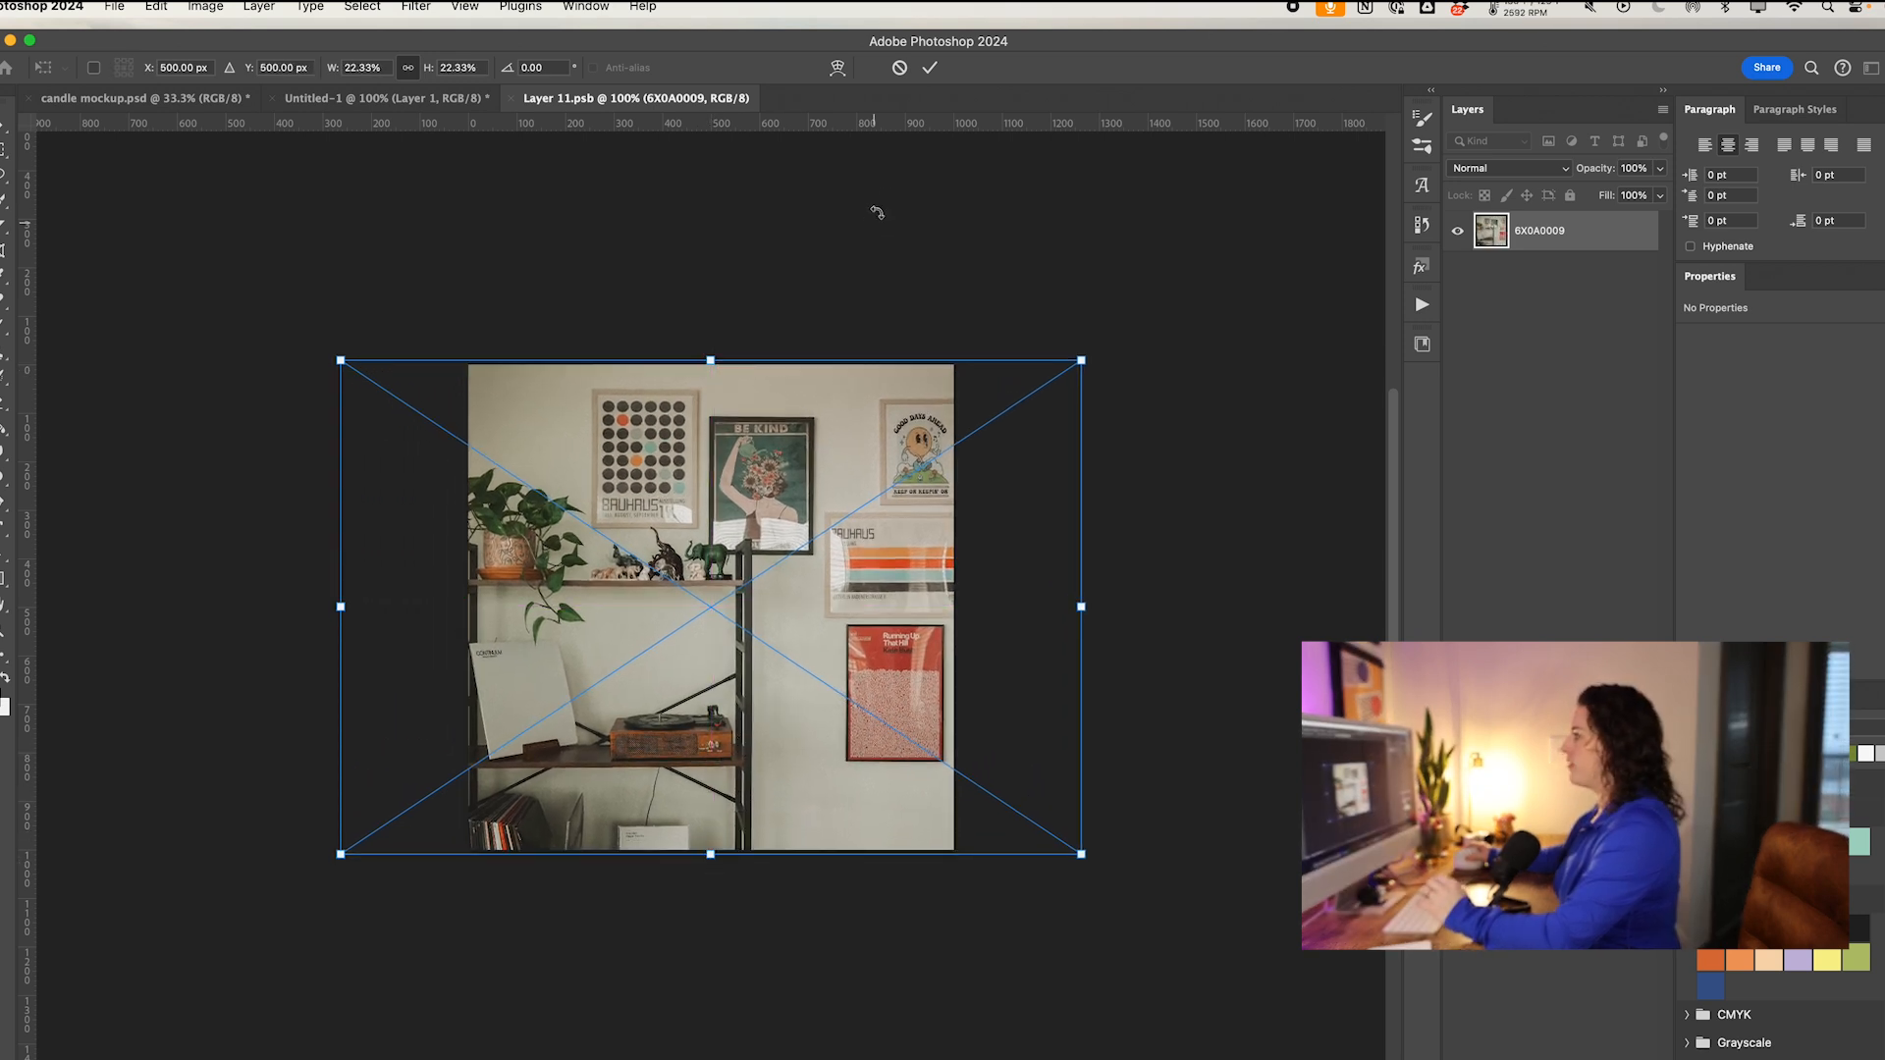
click(930, 69)
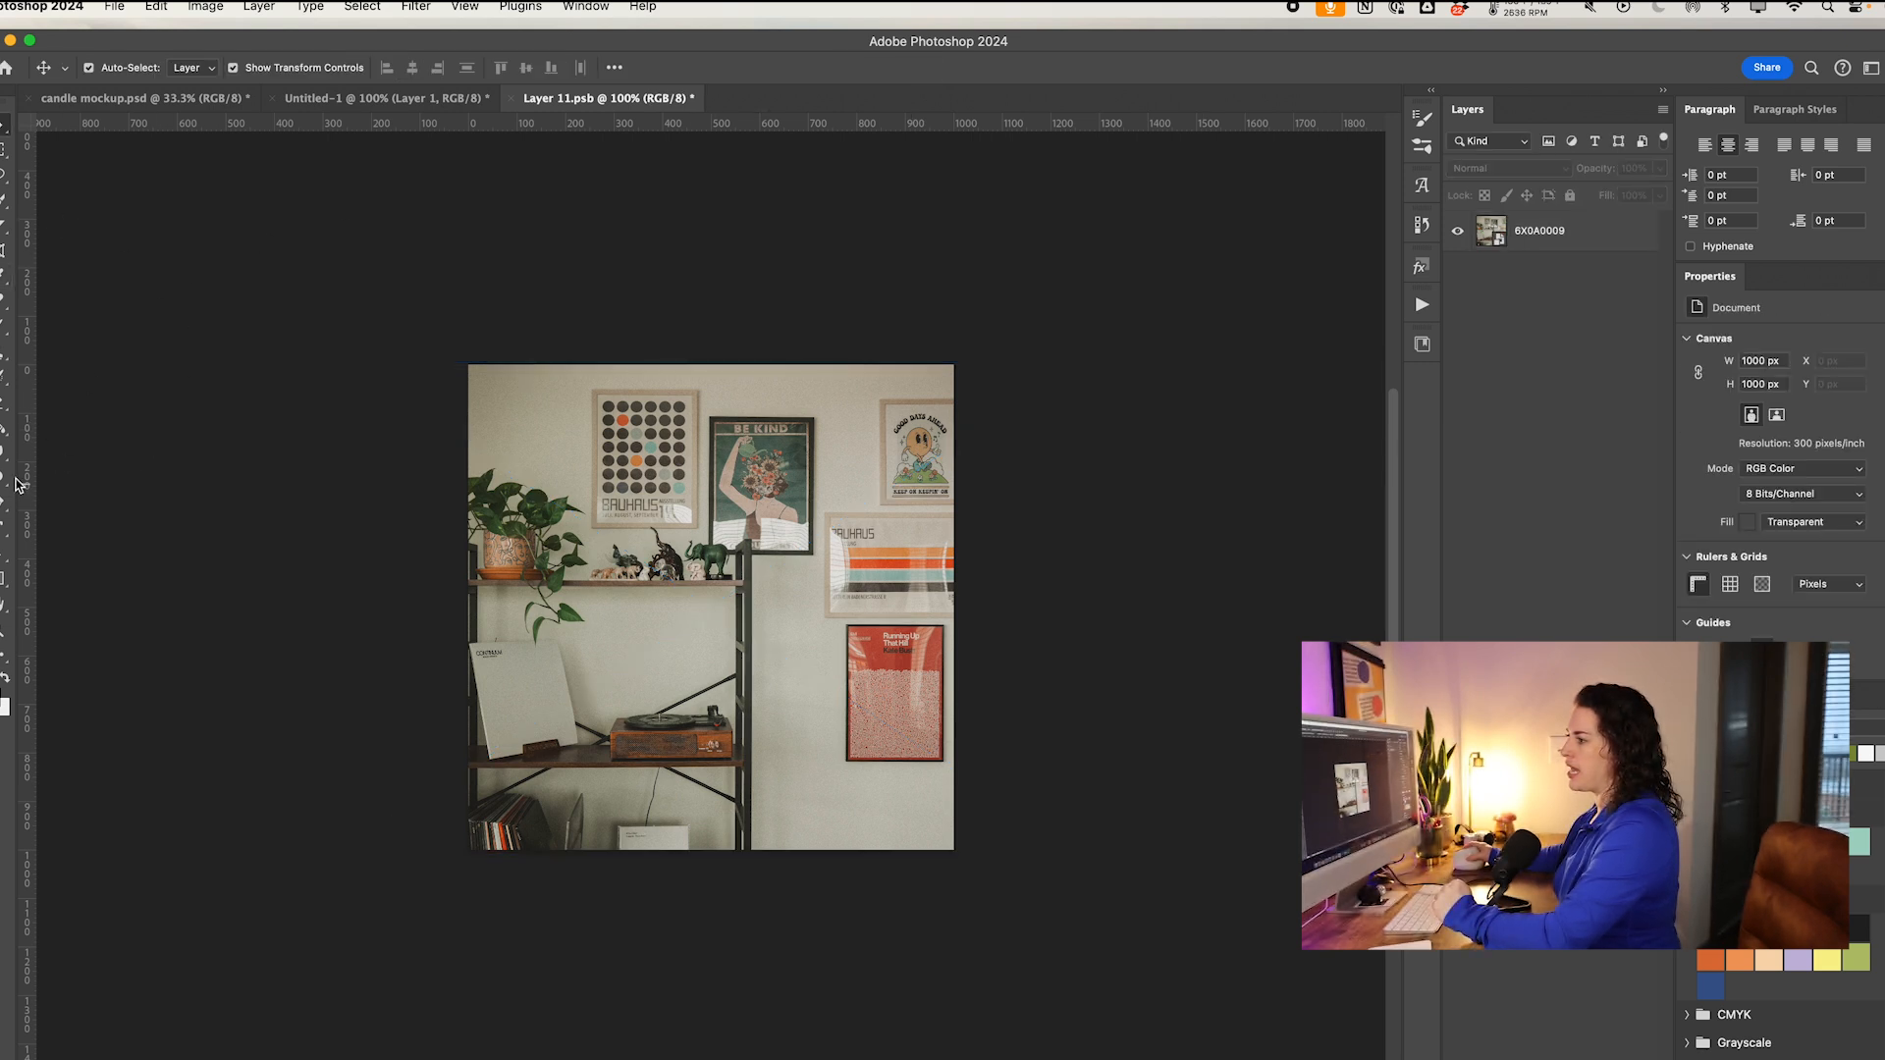
Step: Add the text "home sweet home" over the shelf in the photo, starting a new line after the first "home"
click(6, 530)
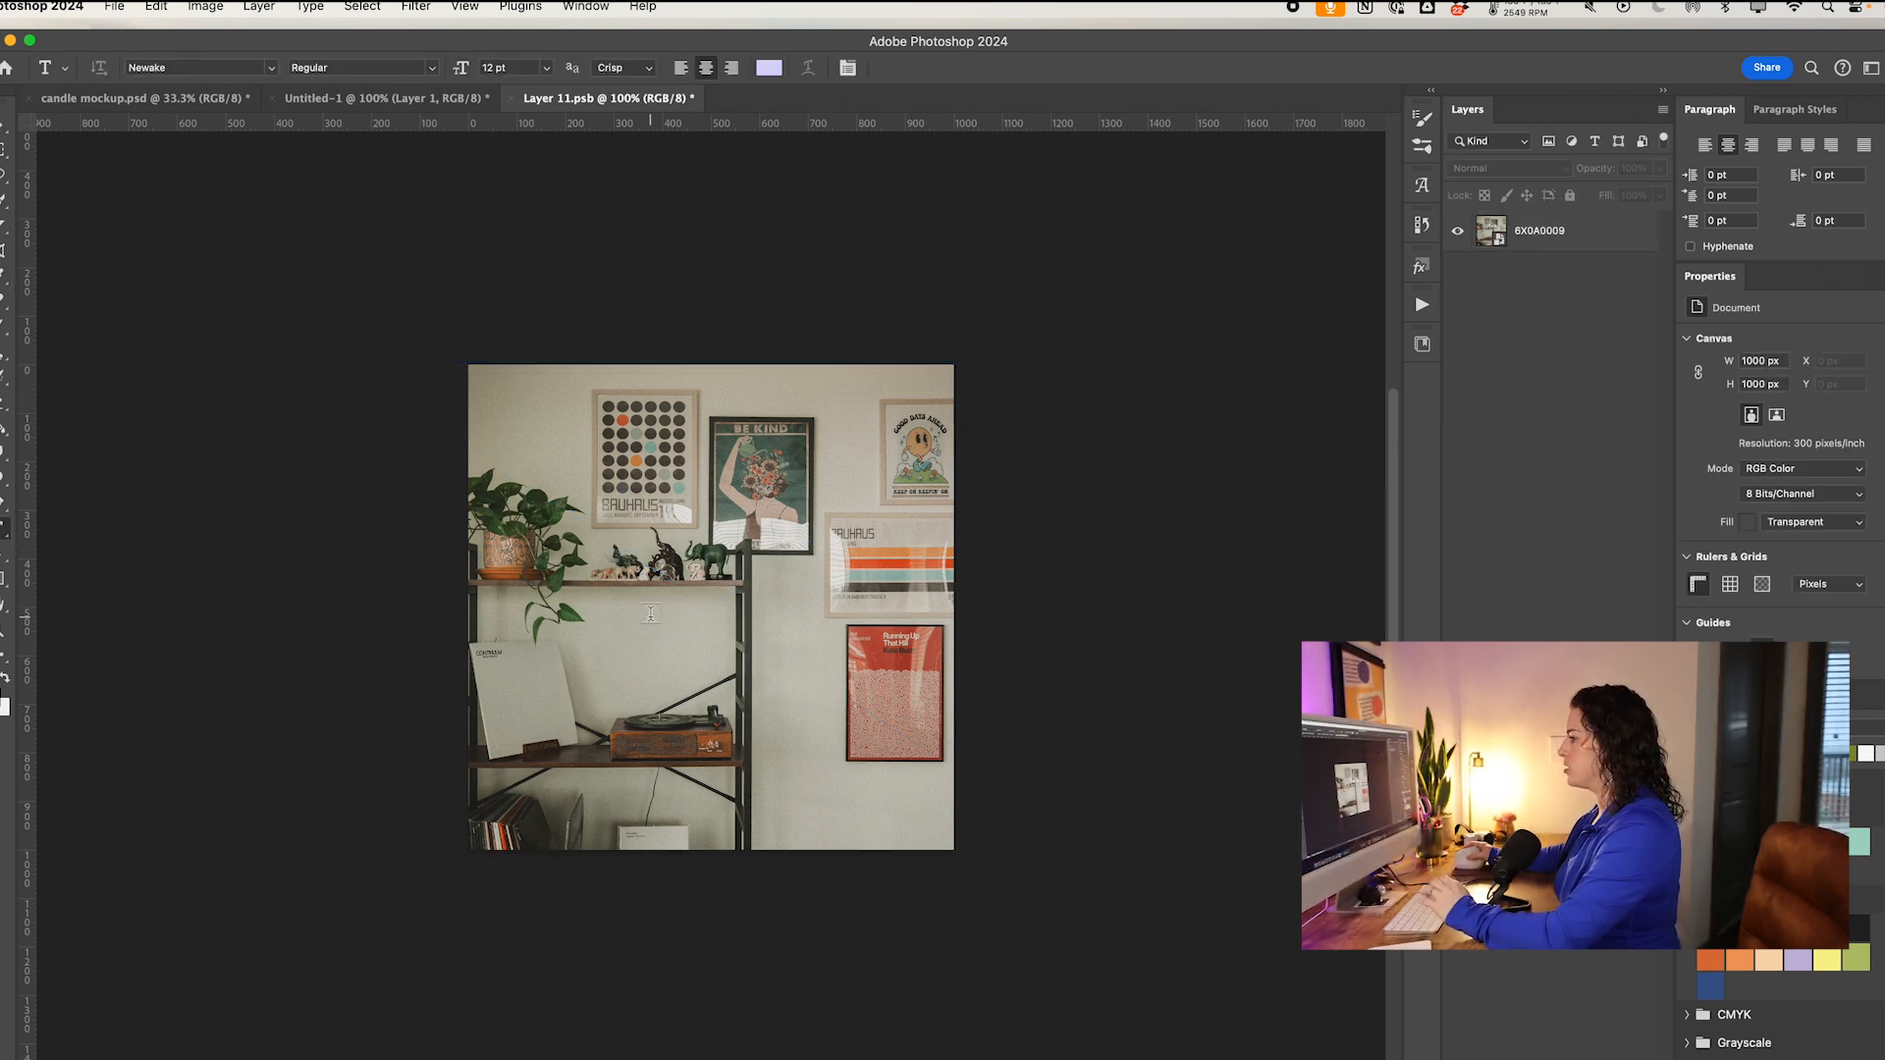
click(650, 613)
text(home)
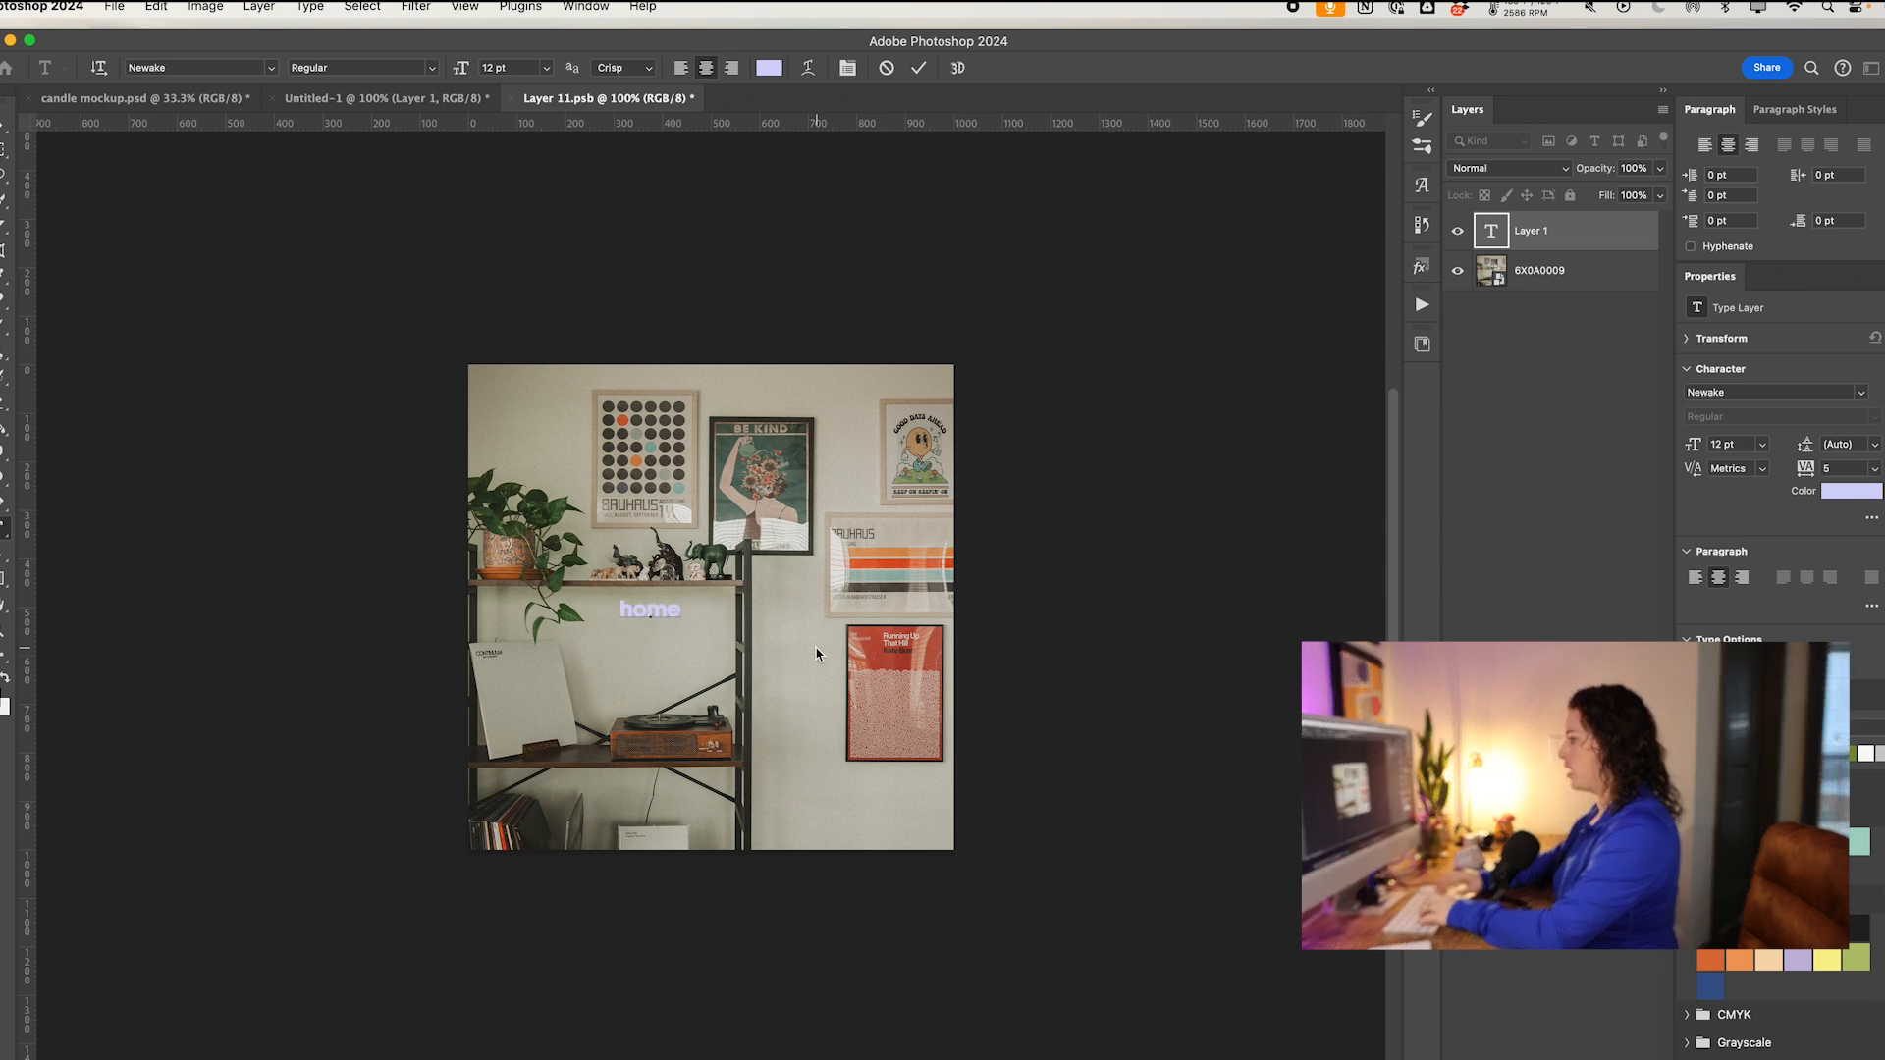
key(Return)
text(sweet home)
Step: Recolour the whole "home sweet home" text white and tighten its line spacing
double_click(665, 642)
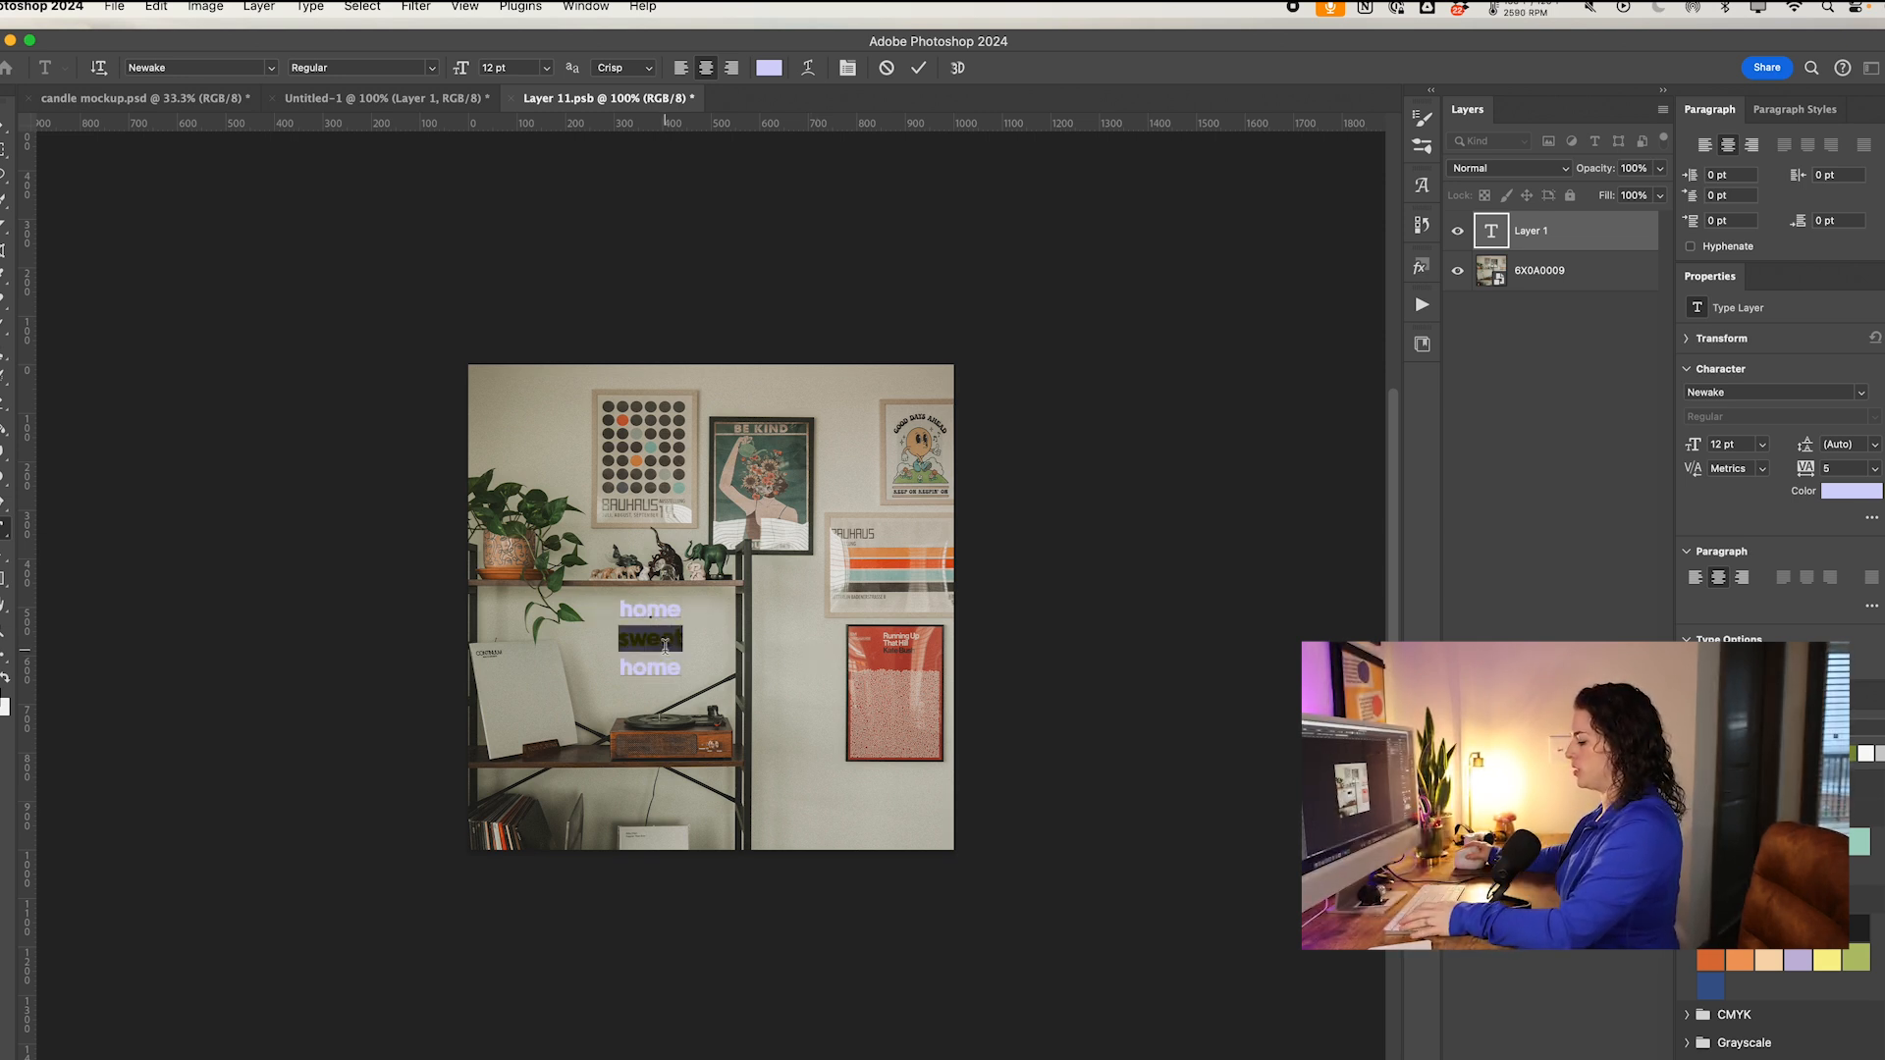
key(super+a)
click(1720, 754)
click(1847, 448)
key(Down)
key(Down)
key(Down)
key(Down)
key(Down)
key(Down)
key(Down)
key(Up)
click(919, 68)
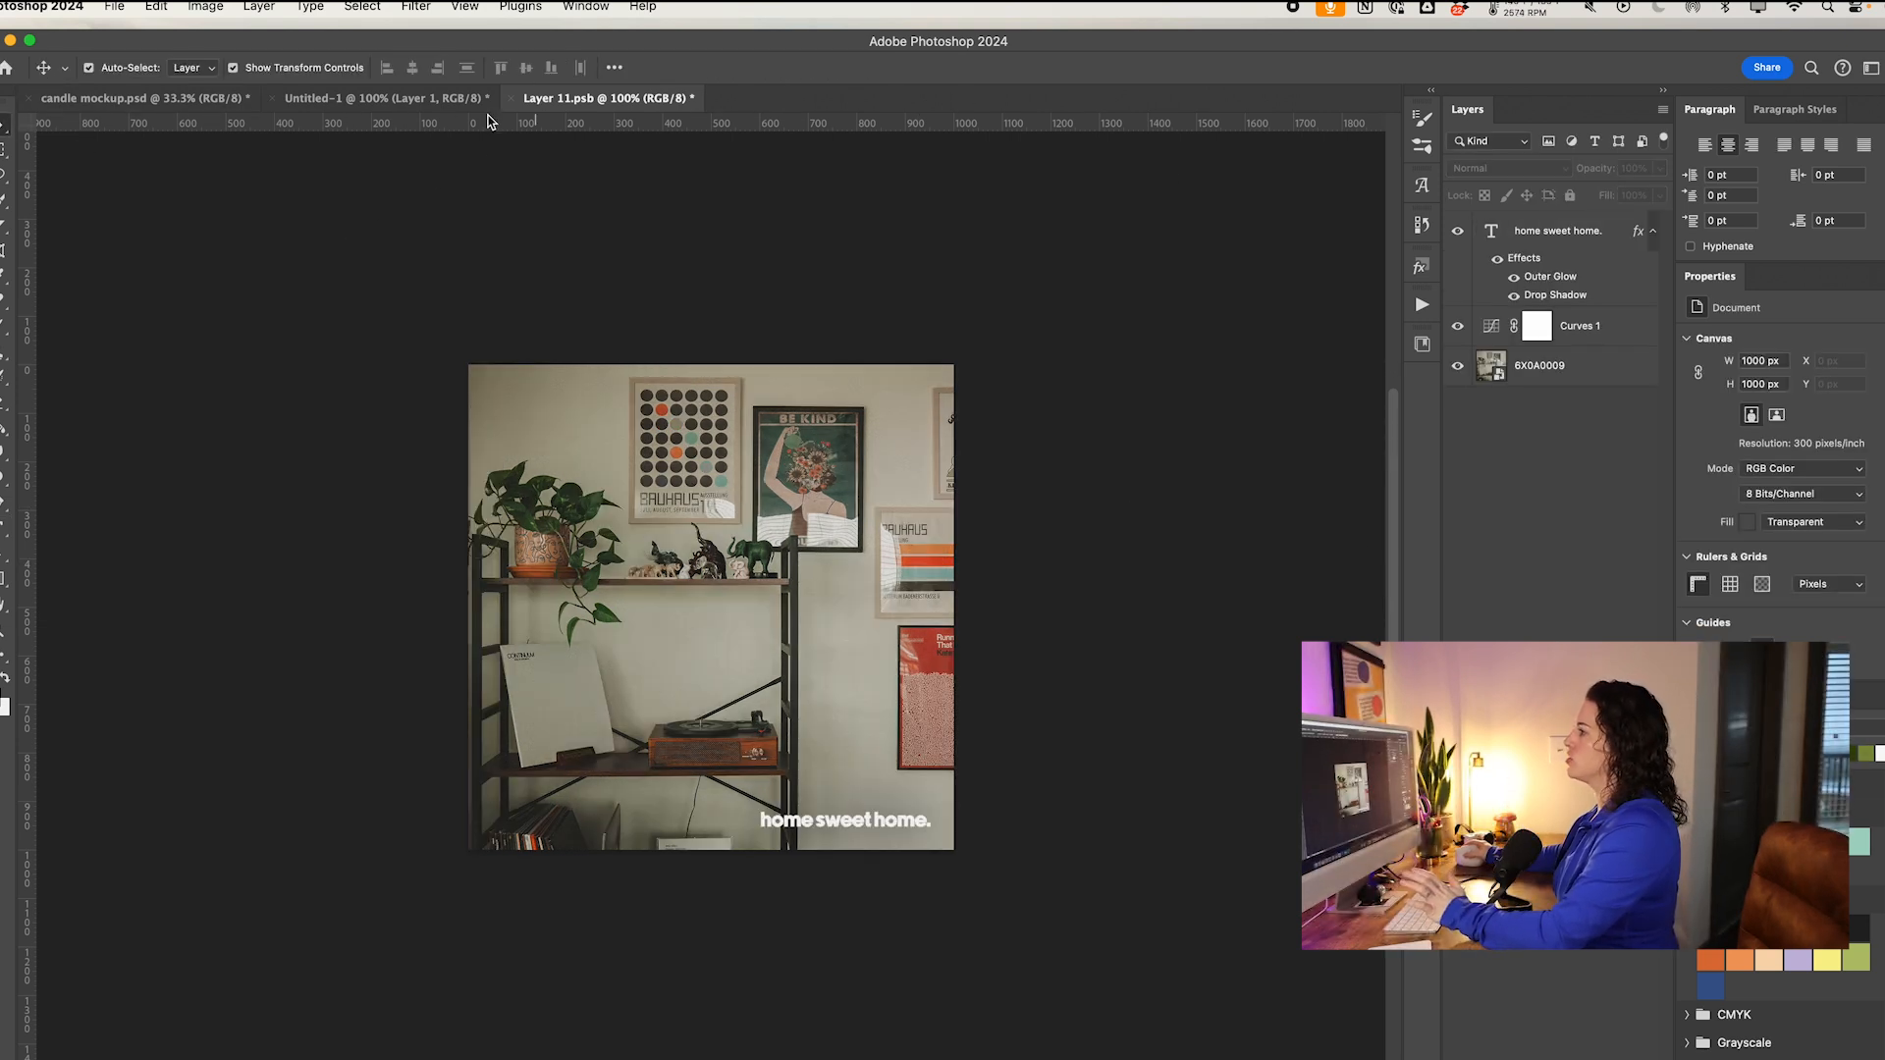
Step: Close the smart object's contents, saving the photo and text into Layer 1 of Untitled-1
click(511, 102)
click(987, 411)
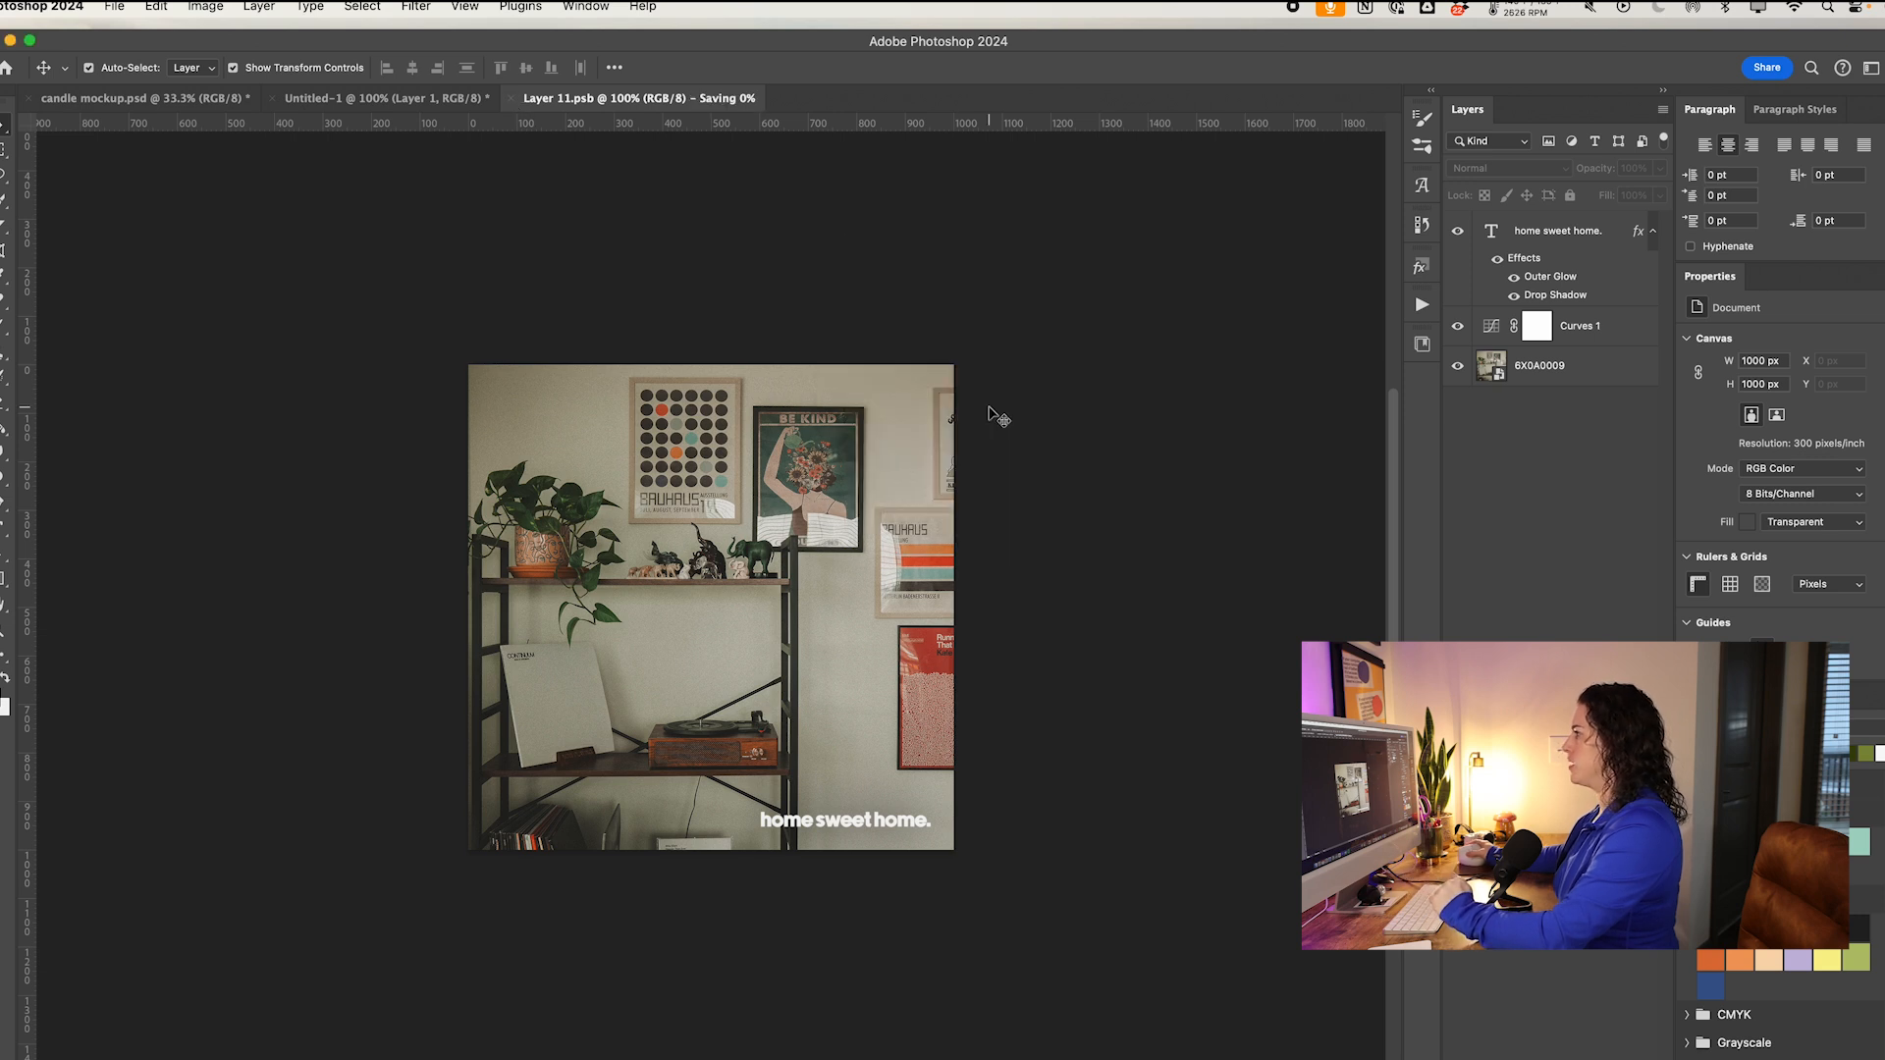
click(1159, 751)
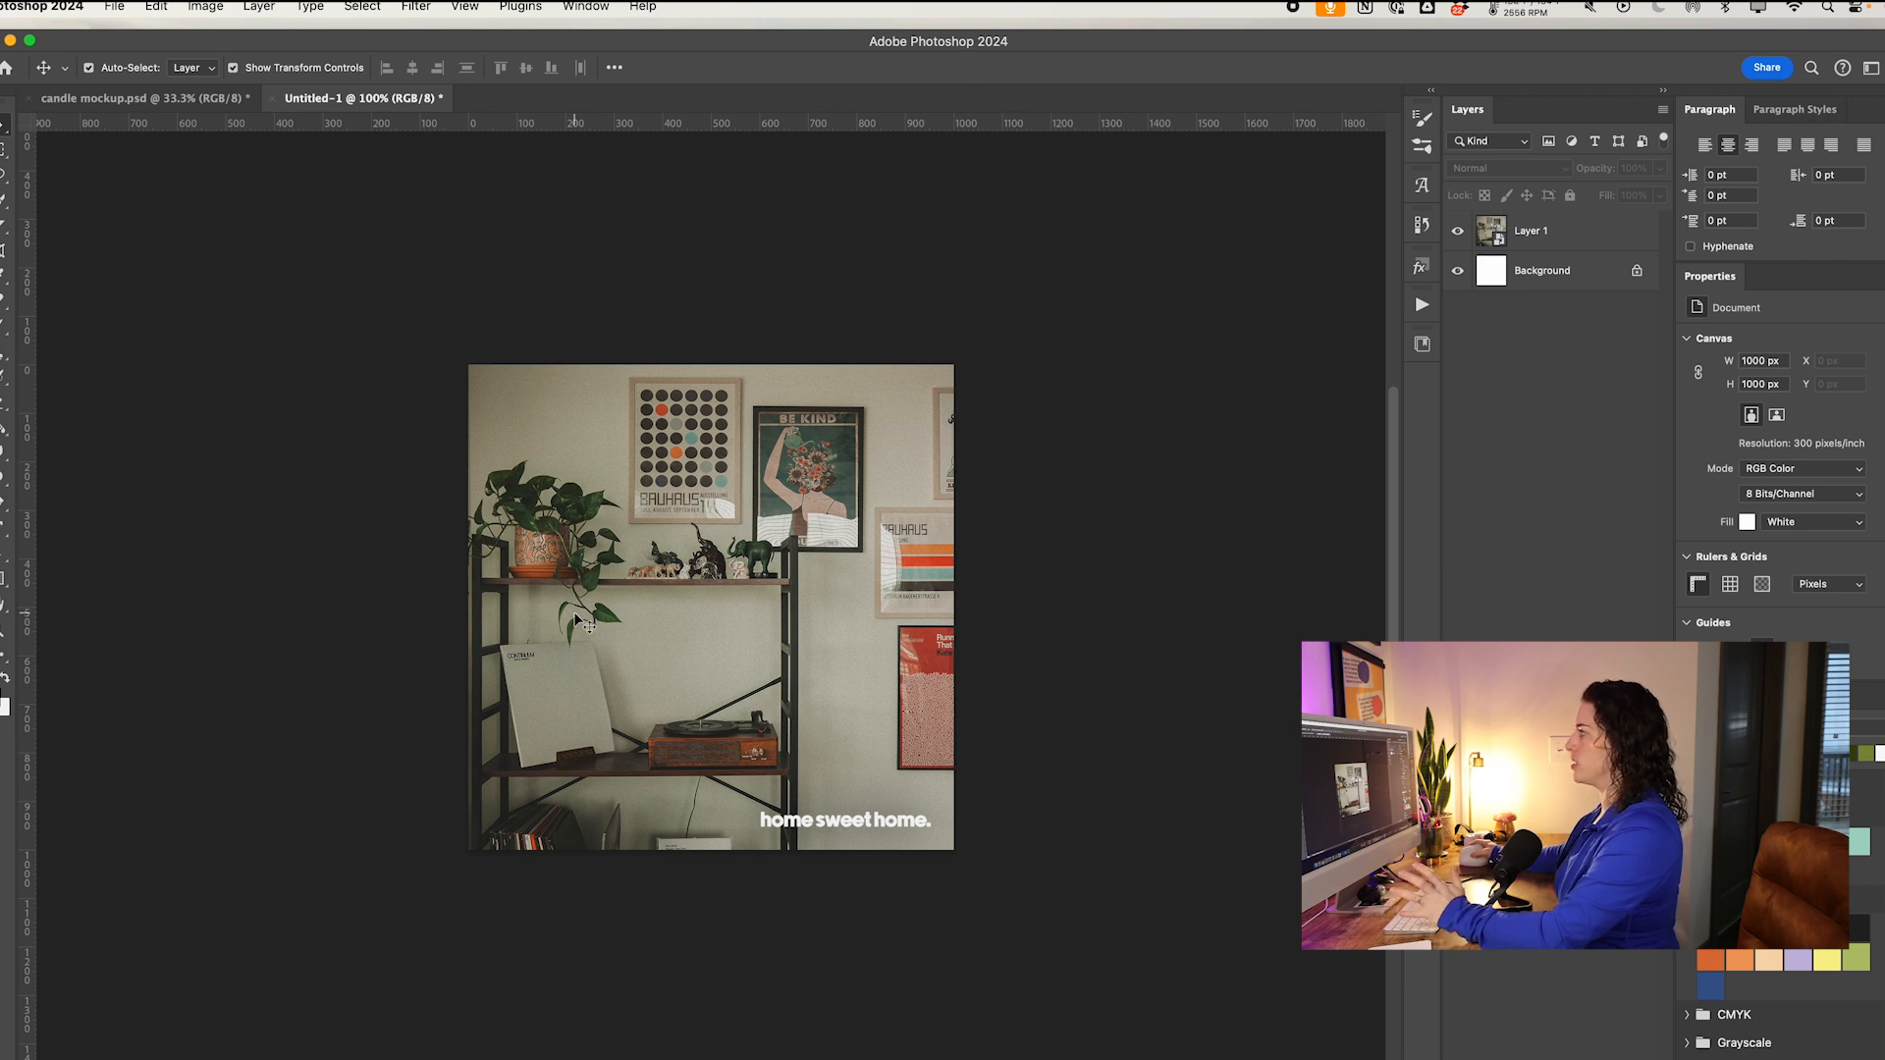
click(1546, 238)
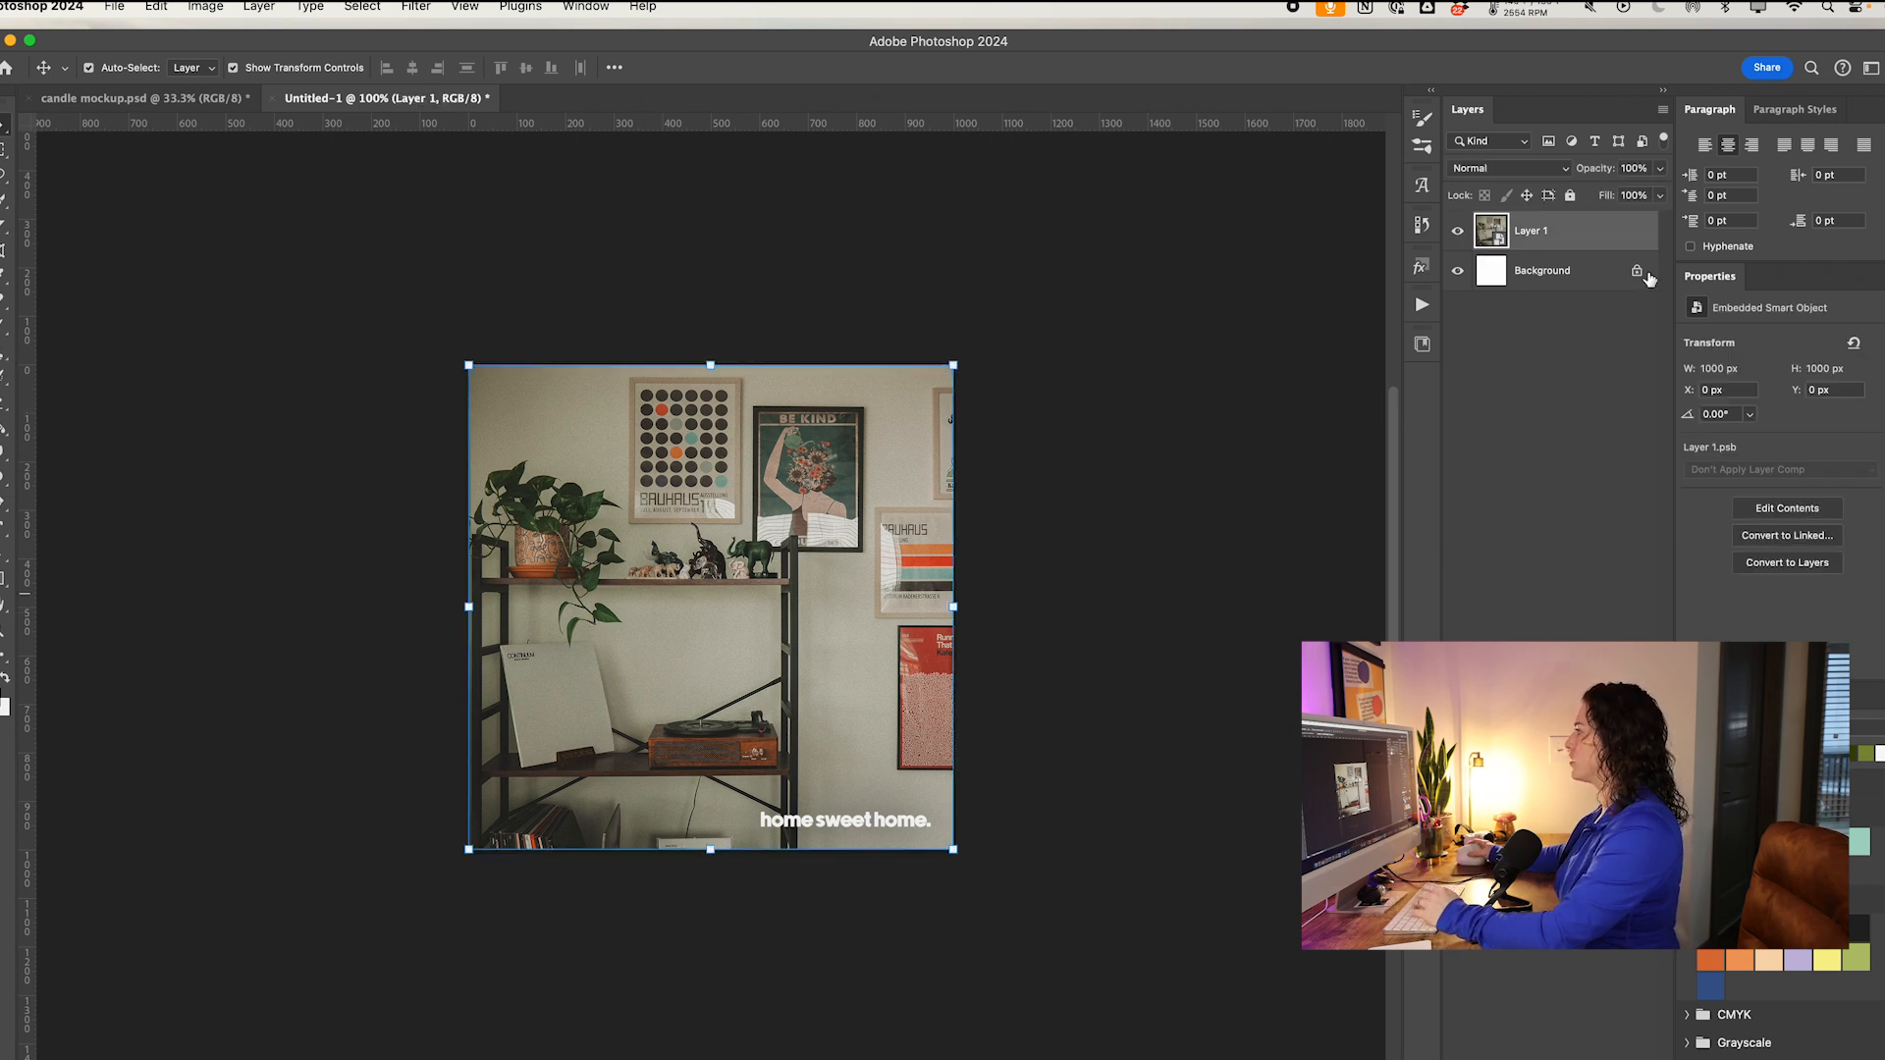
double_click(1578, 240)
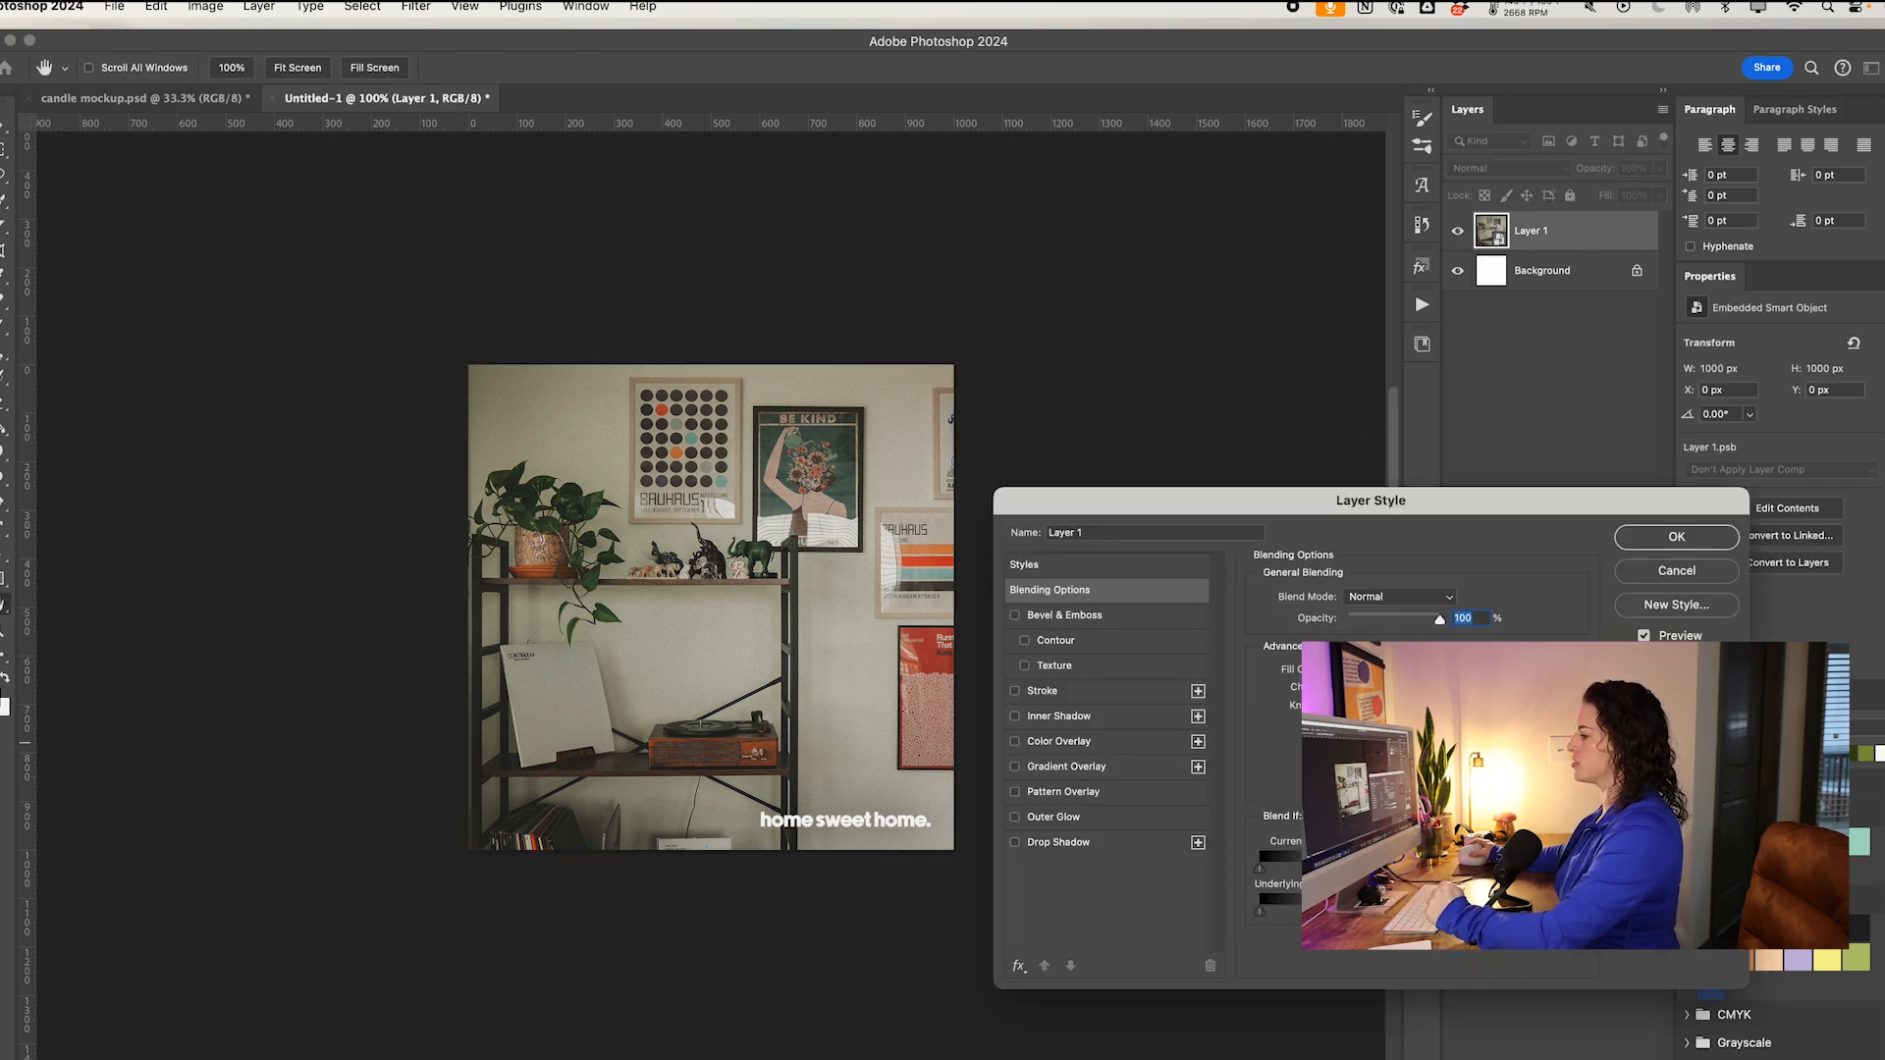
click(1677, 571)
Step: Move the "home sweet home." text to the centre of the photo inside Layer 1's smart object, and save and close the contents
double_click(1491, 230)
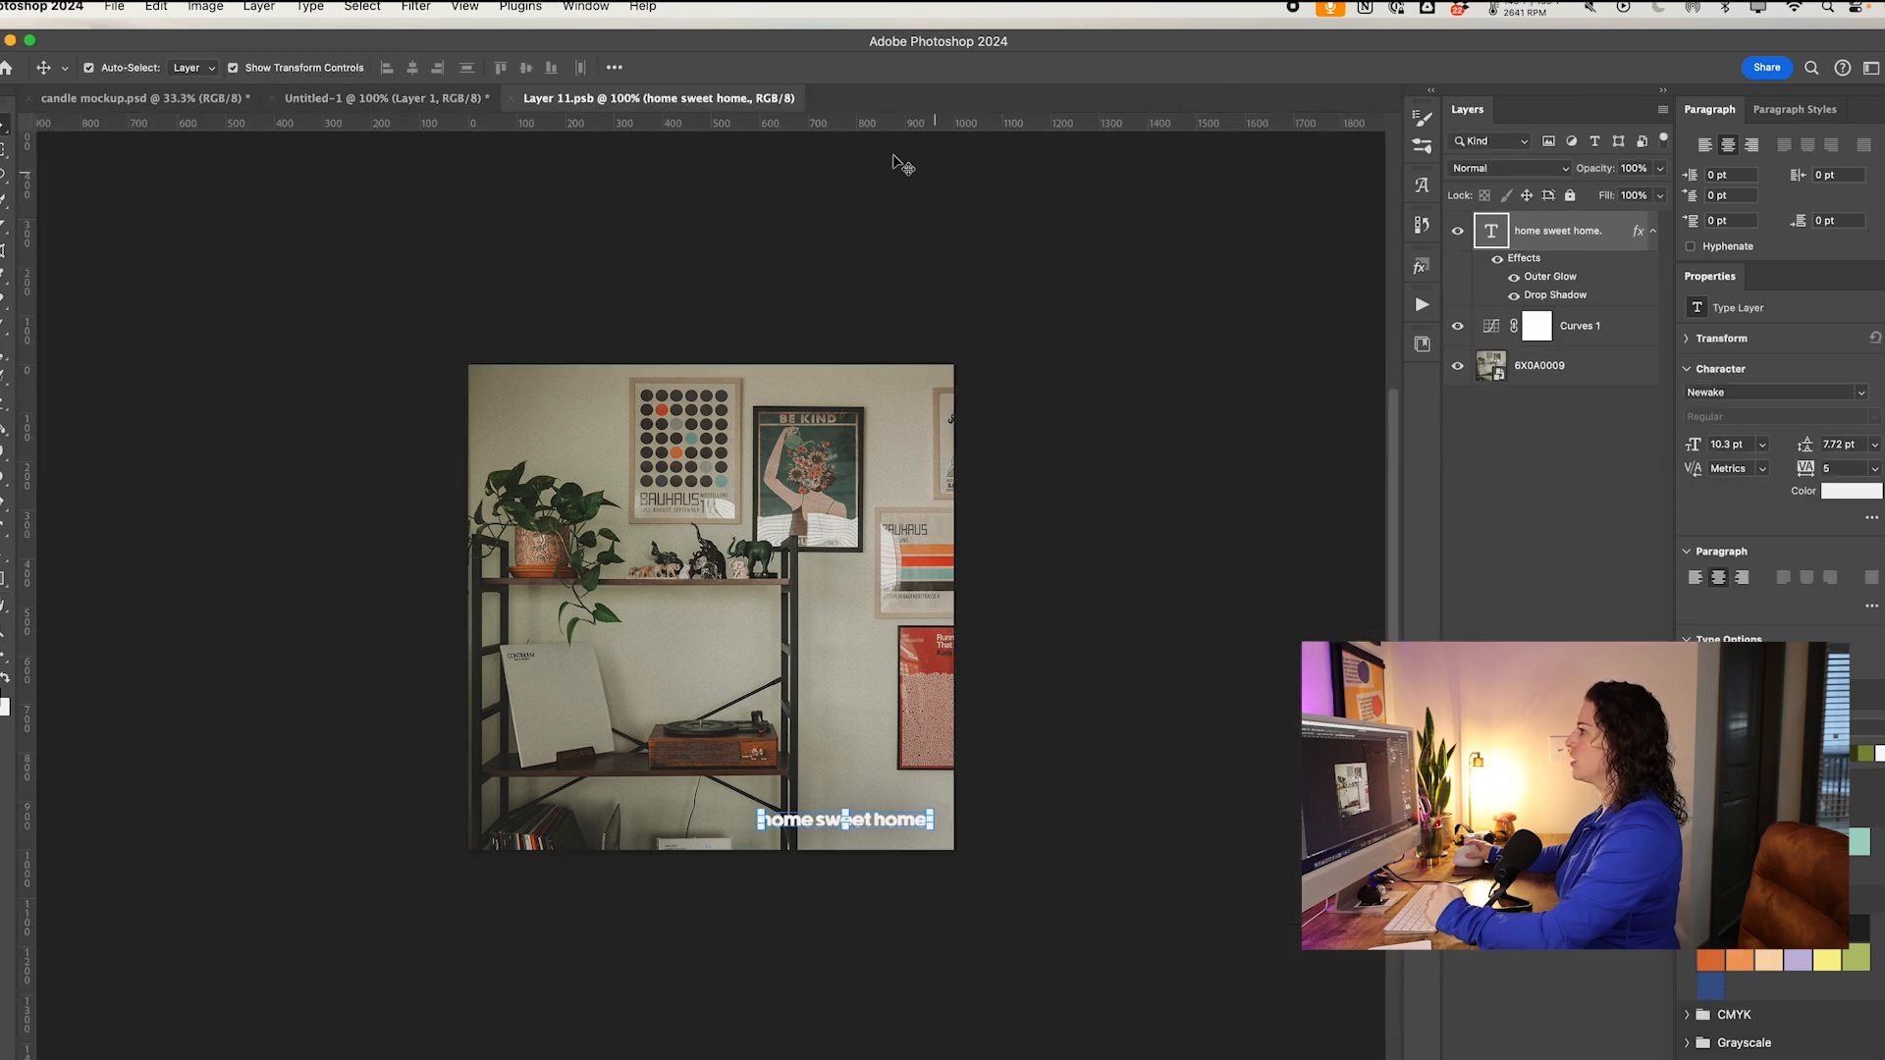
drag(884, 833, 803, 612)
click(1191, 490)
click(1021, 410)
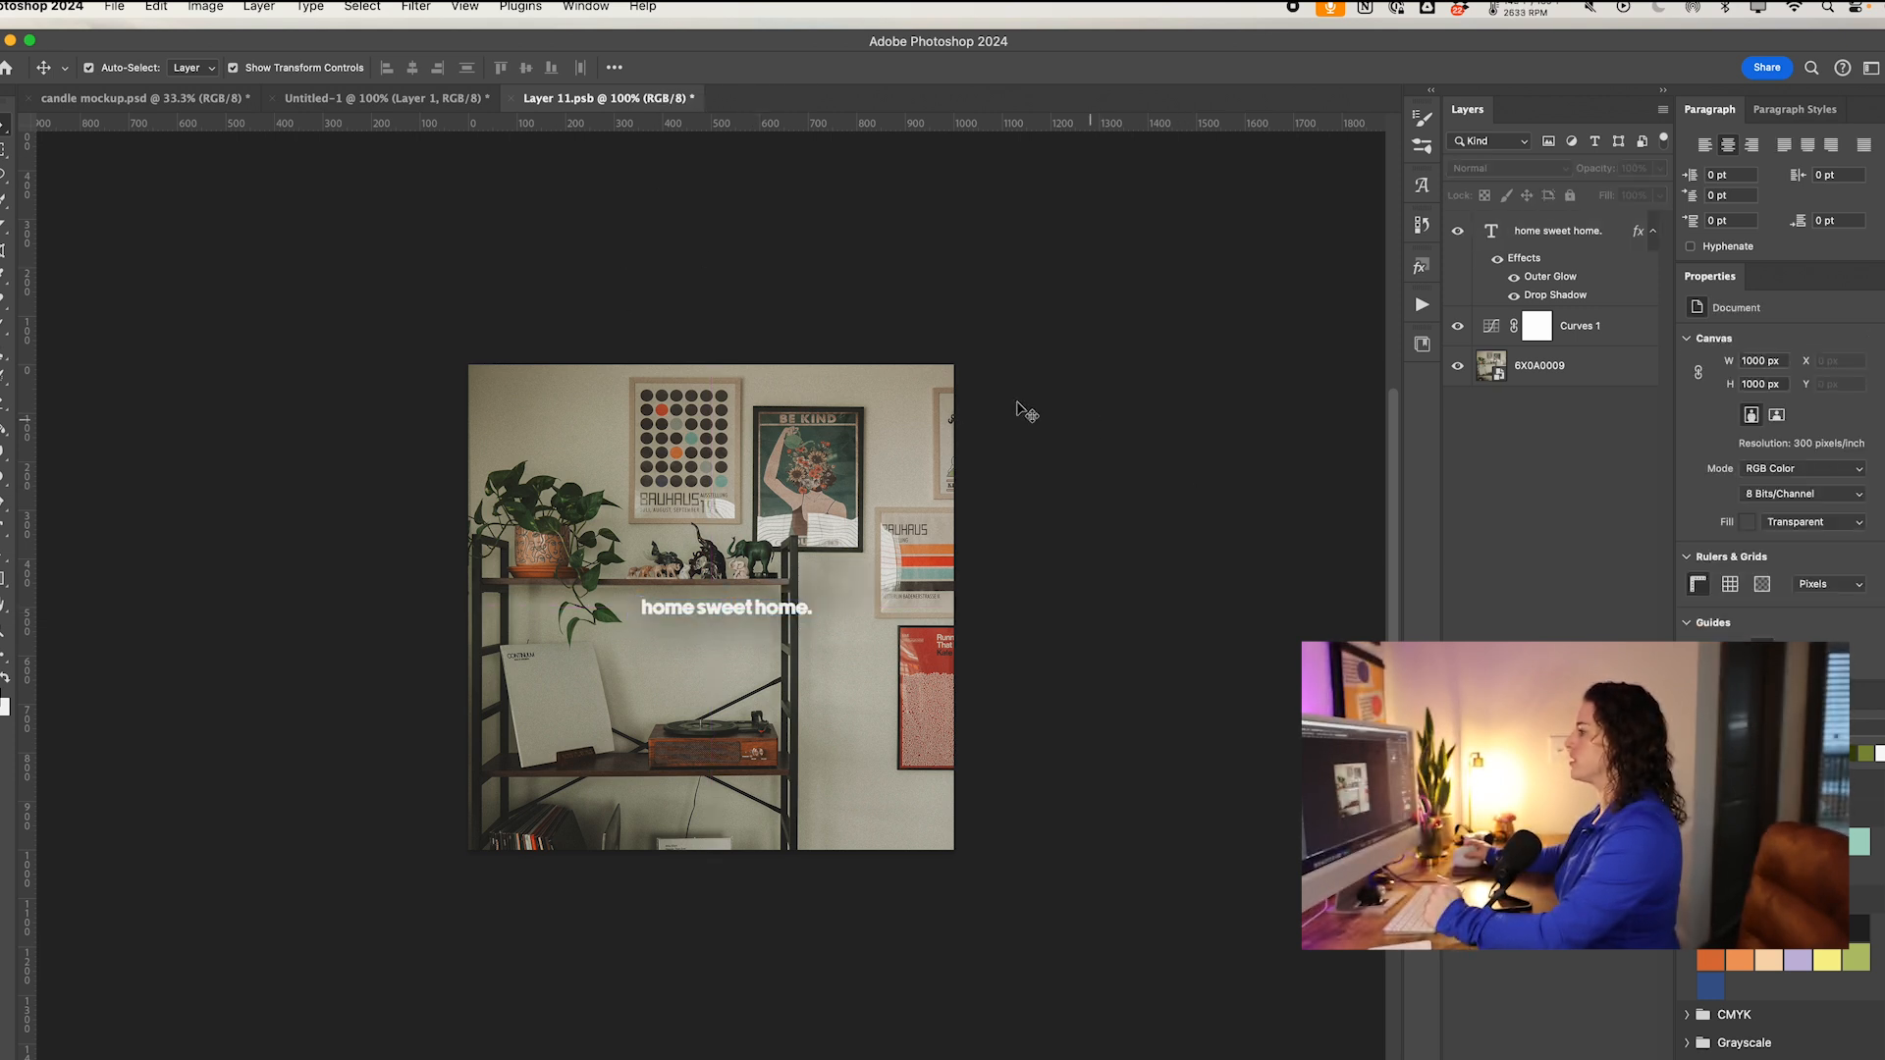
click(512, 99)
click(1040, 411)
click(1224, 744)
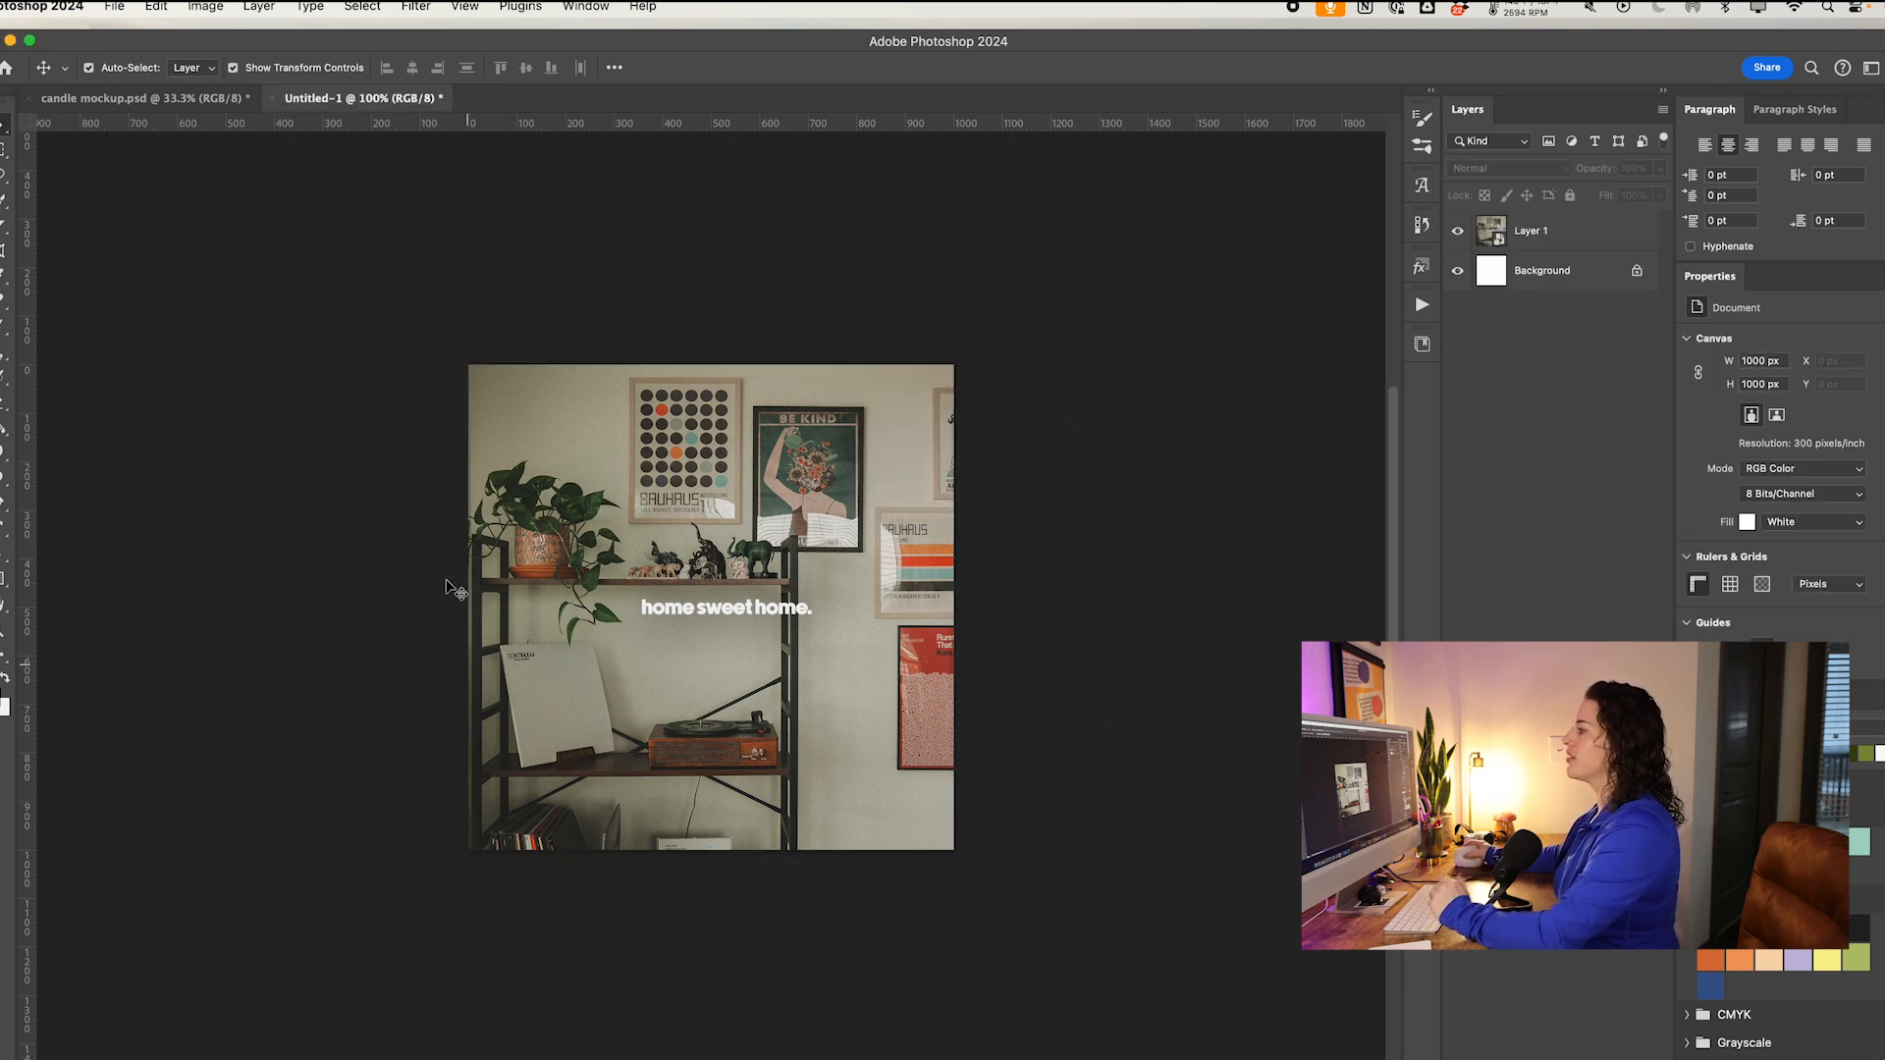
Step: Move the "home sweet home." text inside the smart object to the photo's lower-right corner, and save and close the contents
double_click(790, 714)
drag(764, 612, 891, 827)
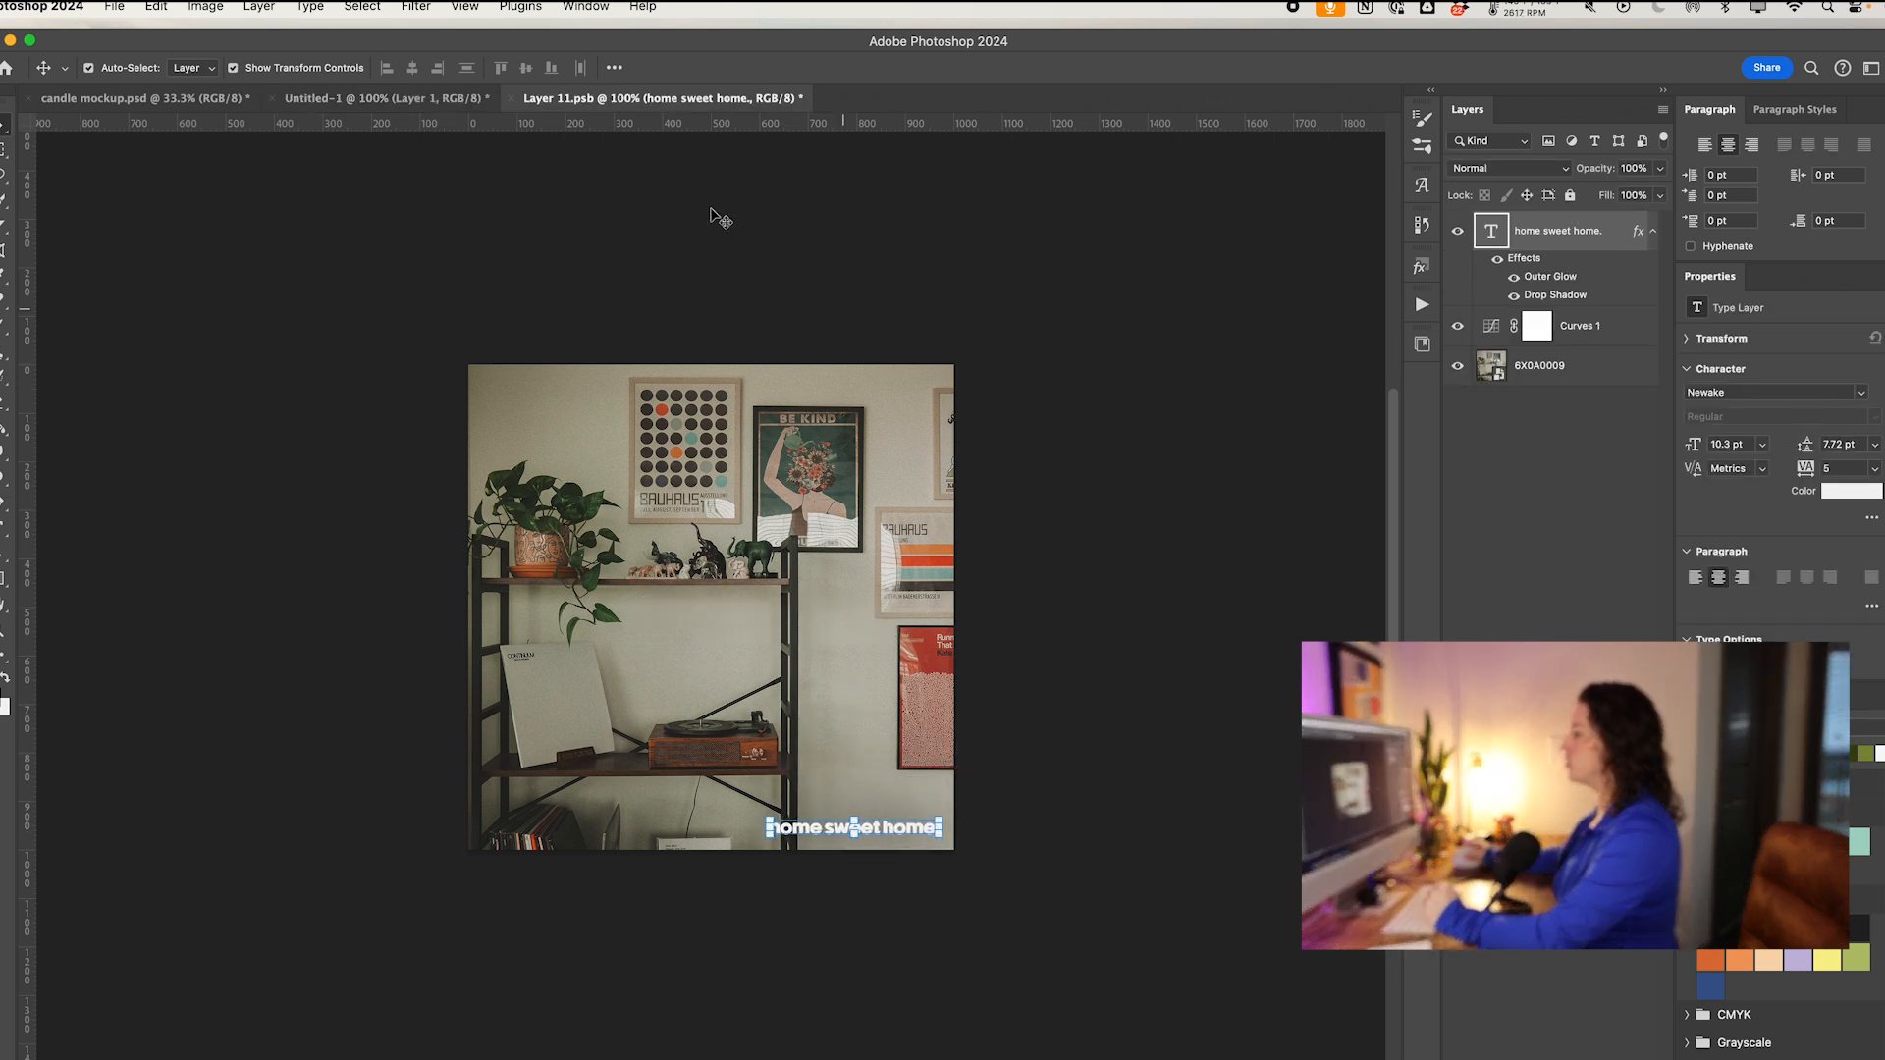
click(654, 260)
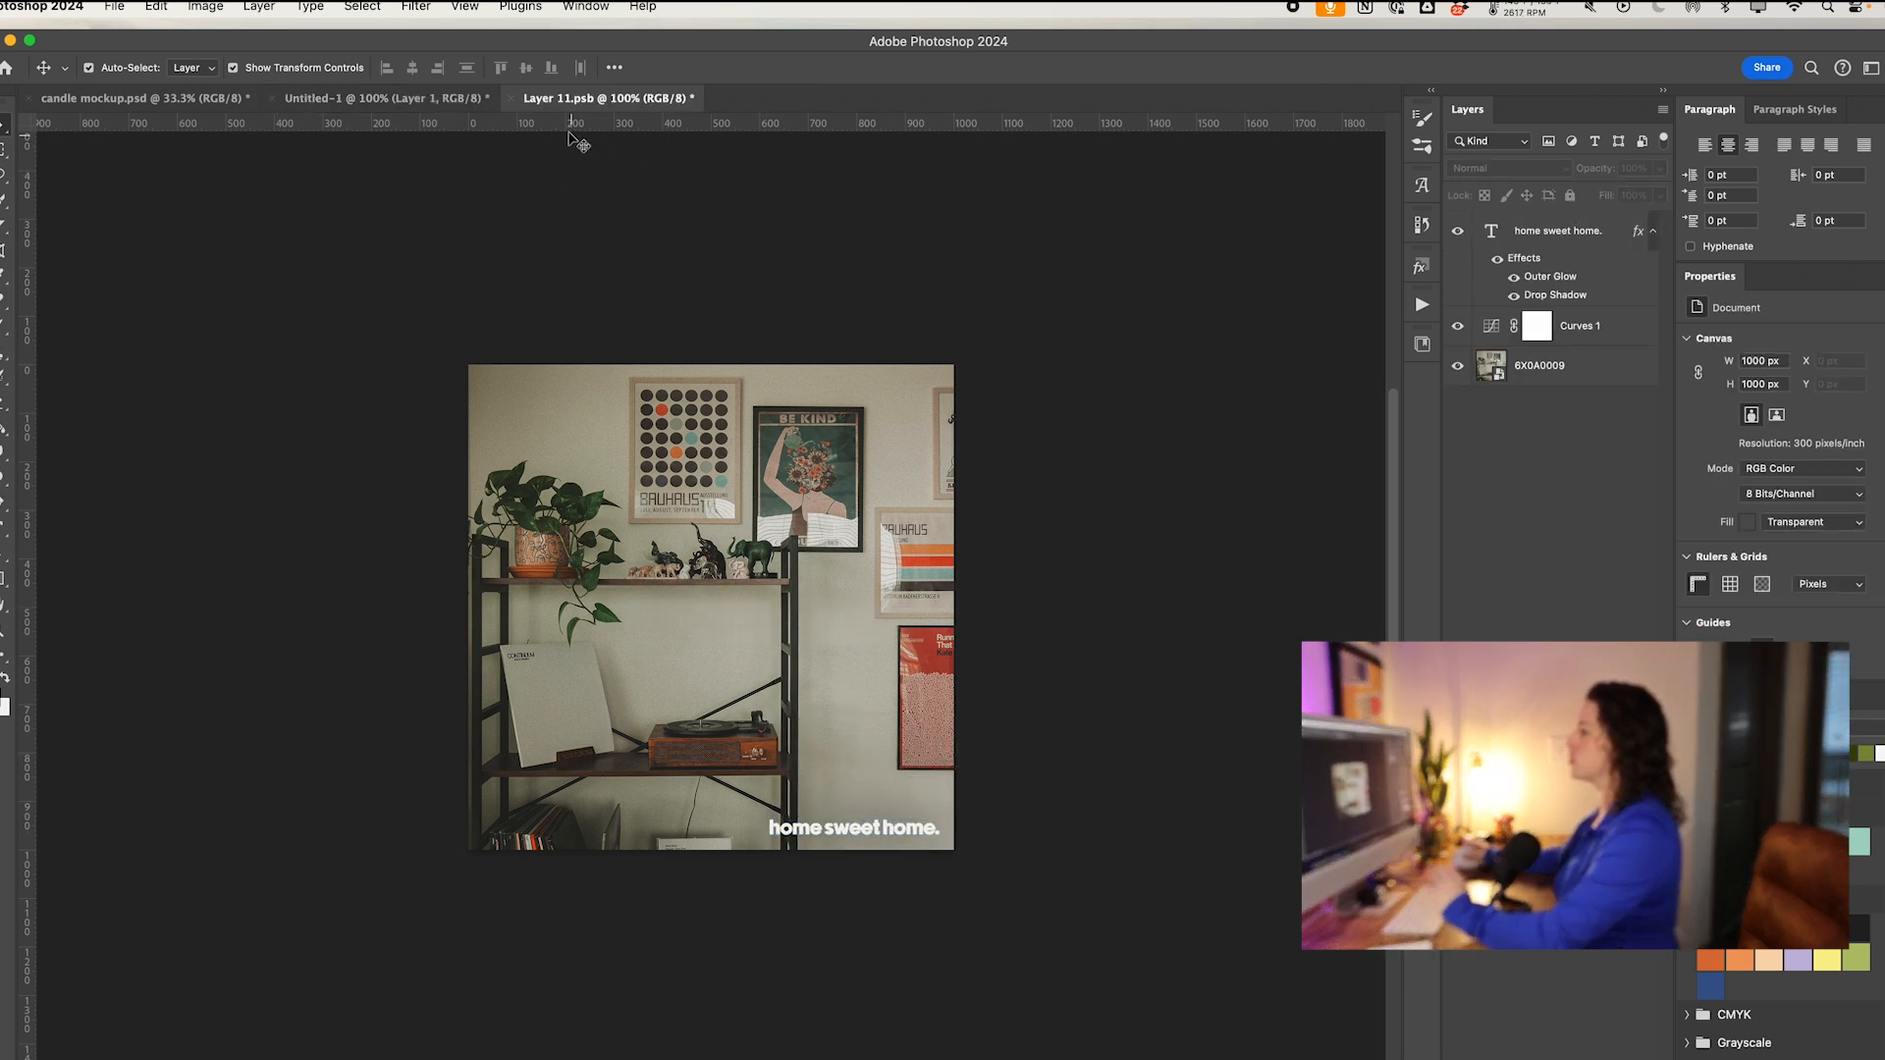
click(509, 102)
click(1016, 413)
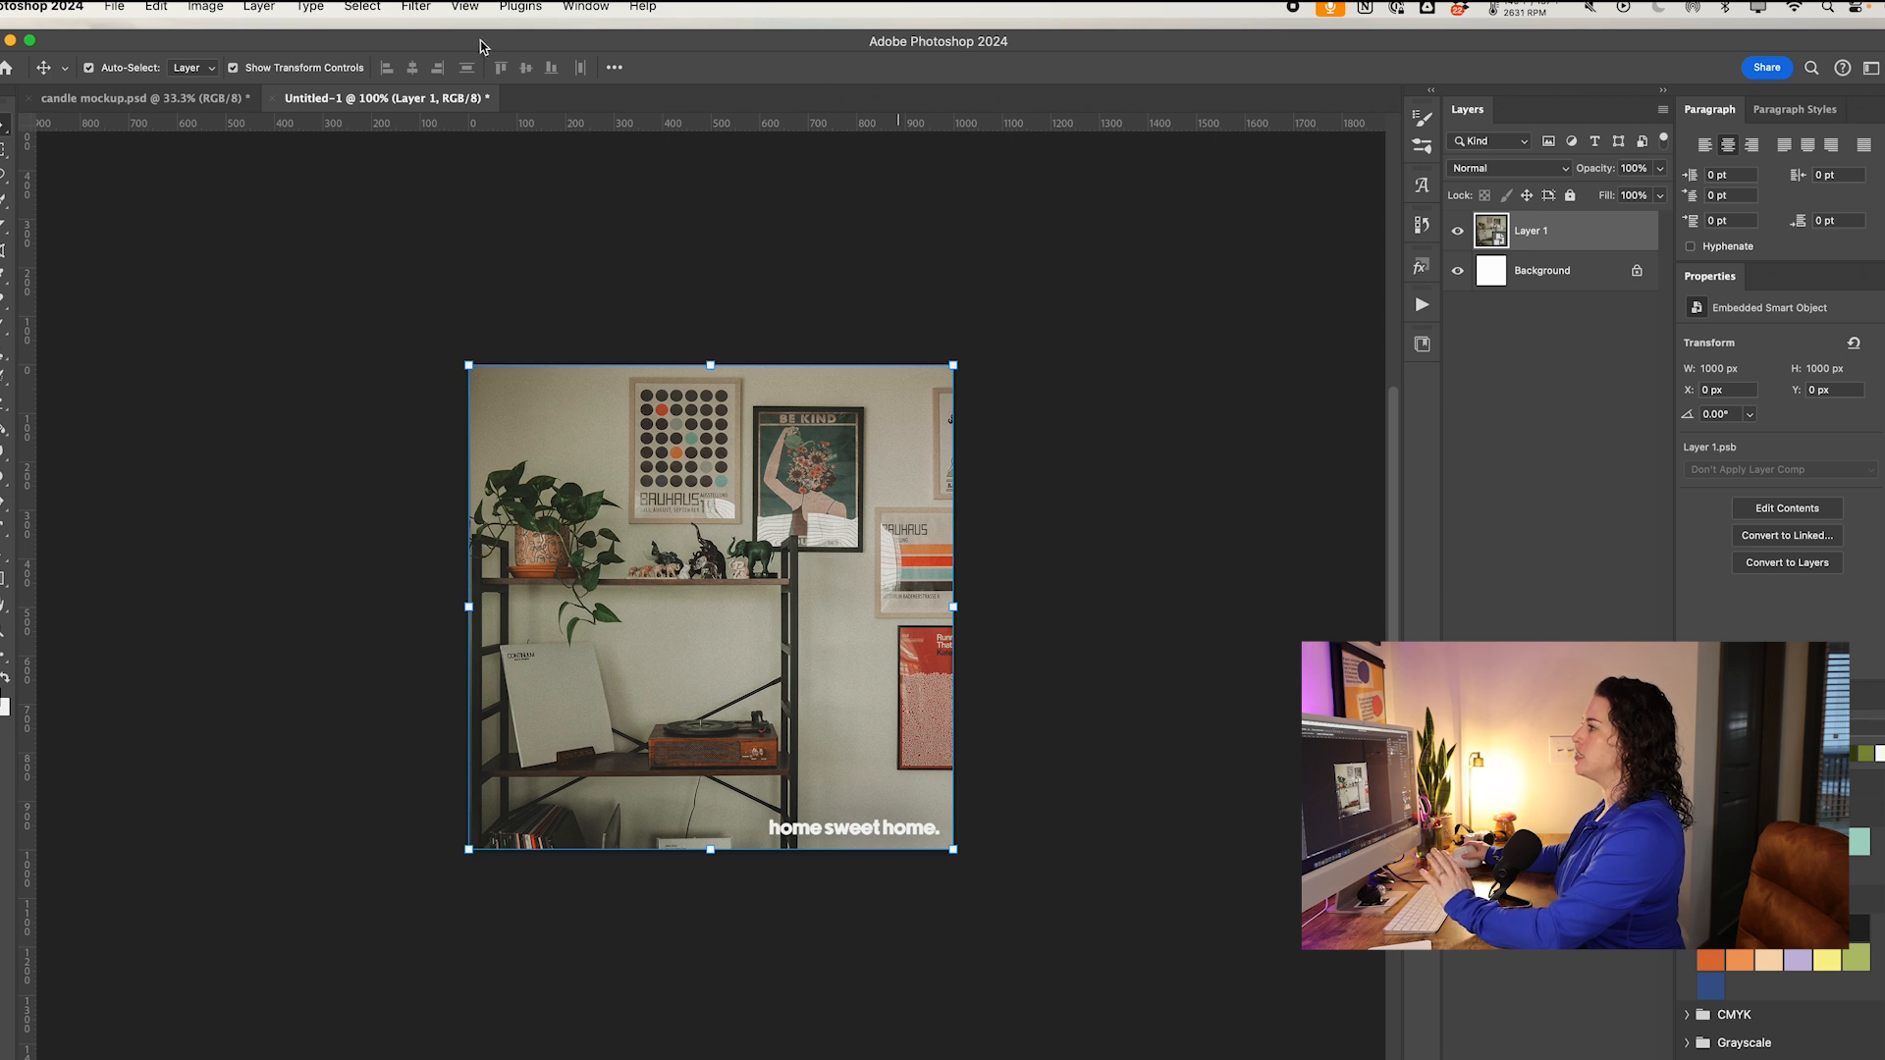
Step: Apply the Liquify filter to the Layer 1 smart object, heavily distorting the picture with a very large brush
click(426, 10)
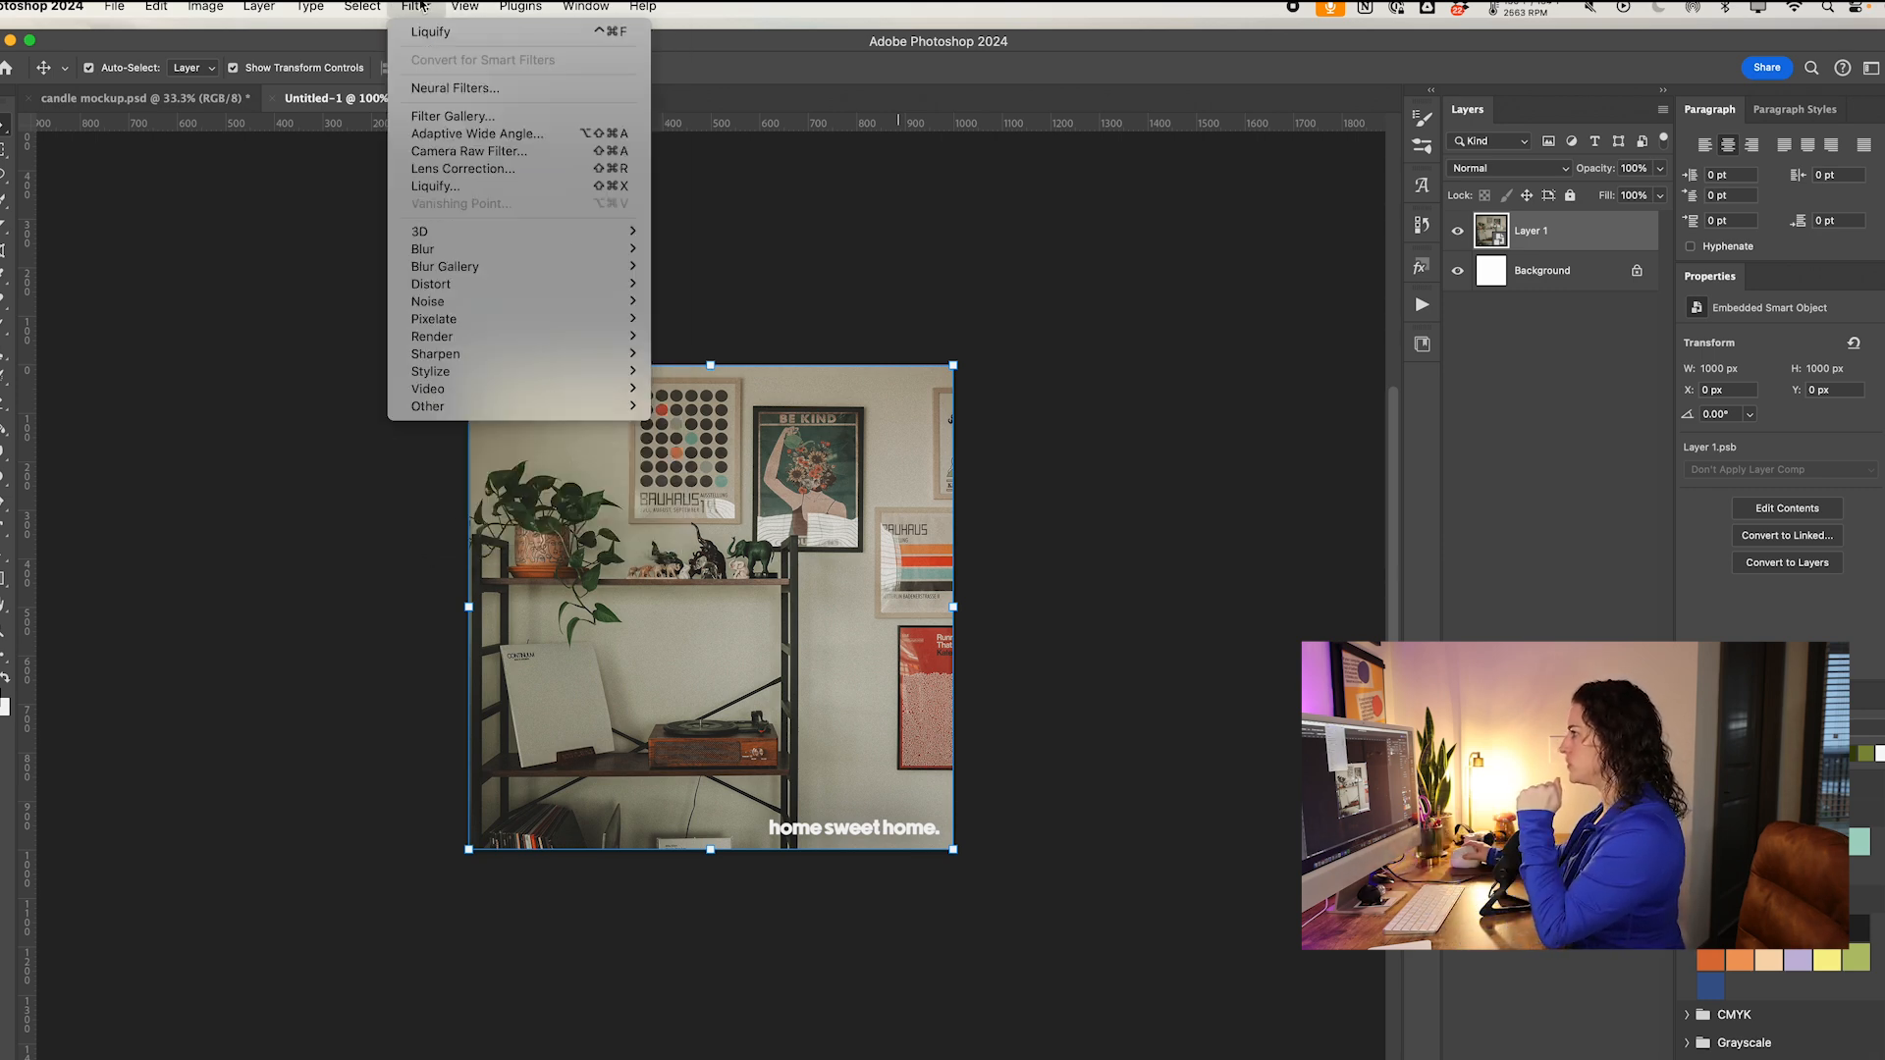
click(426, 33)
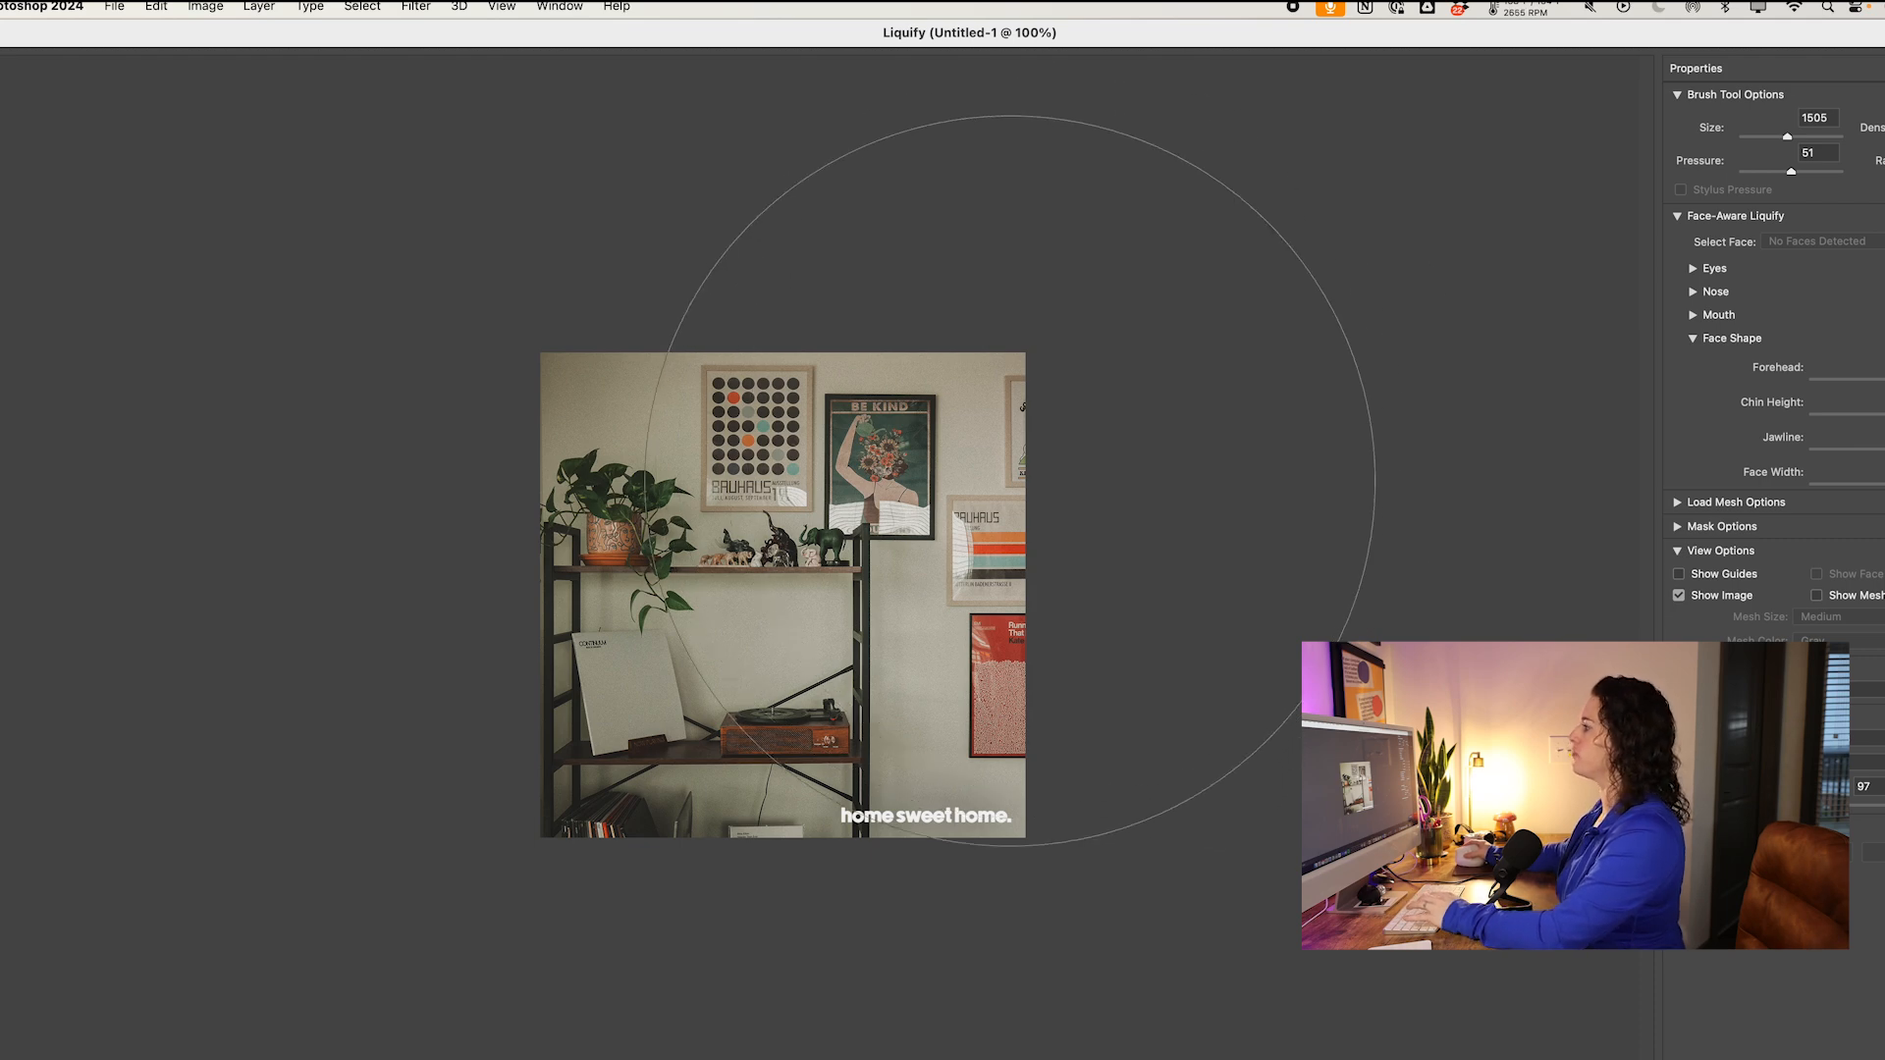
mouse_move(1115, 651)
mouse_down()
mouse_move(843, 516)
mouse_move(676, 542)
mouse_move(613, 624)
mouse_move(1060, 739)
mouse_move(816, 746)
mouse_move(1072, 795)
mouse_move(789, 403)
mouse_move(898, 255)
mouse_move(624, 599)
mouse_move(313, 678)
mouse_move(657, 683)
mouse_move(1155, 834)
mouse_move(838, 647)
mouse_move(799, 236)
mouse_move(725, 683)
mouse_move(1112, 365)
mouse_move(946, 668)
mouse_move(1207, 793)
mouse_up()
drag(780, 638, 712, 1001)
key(Return)
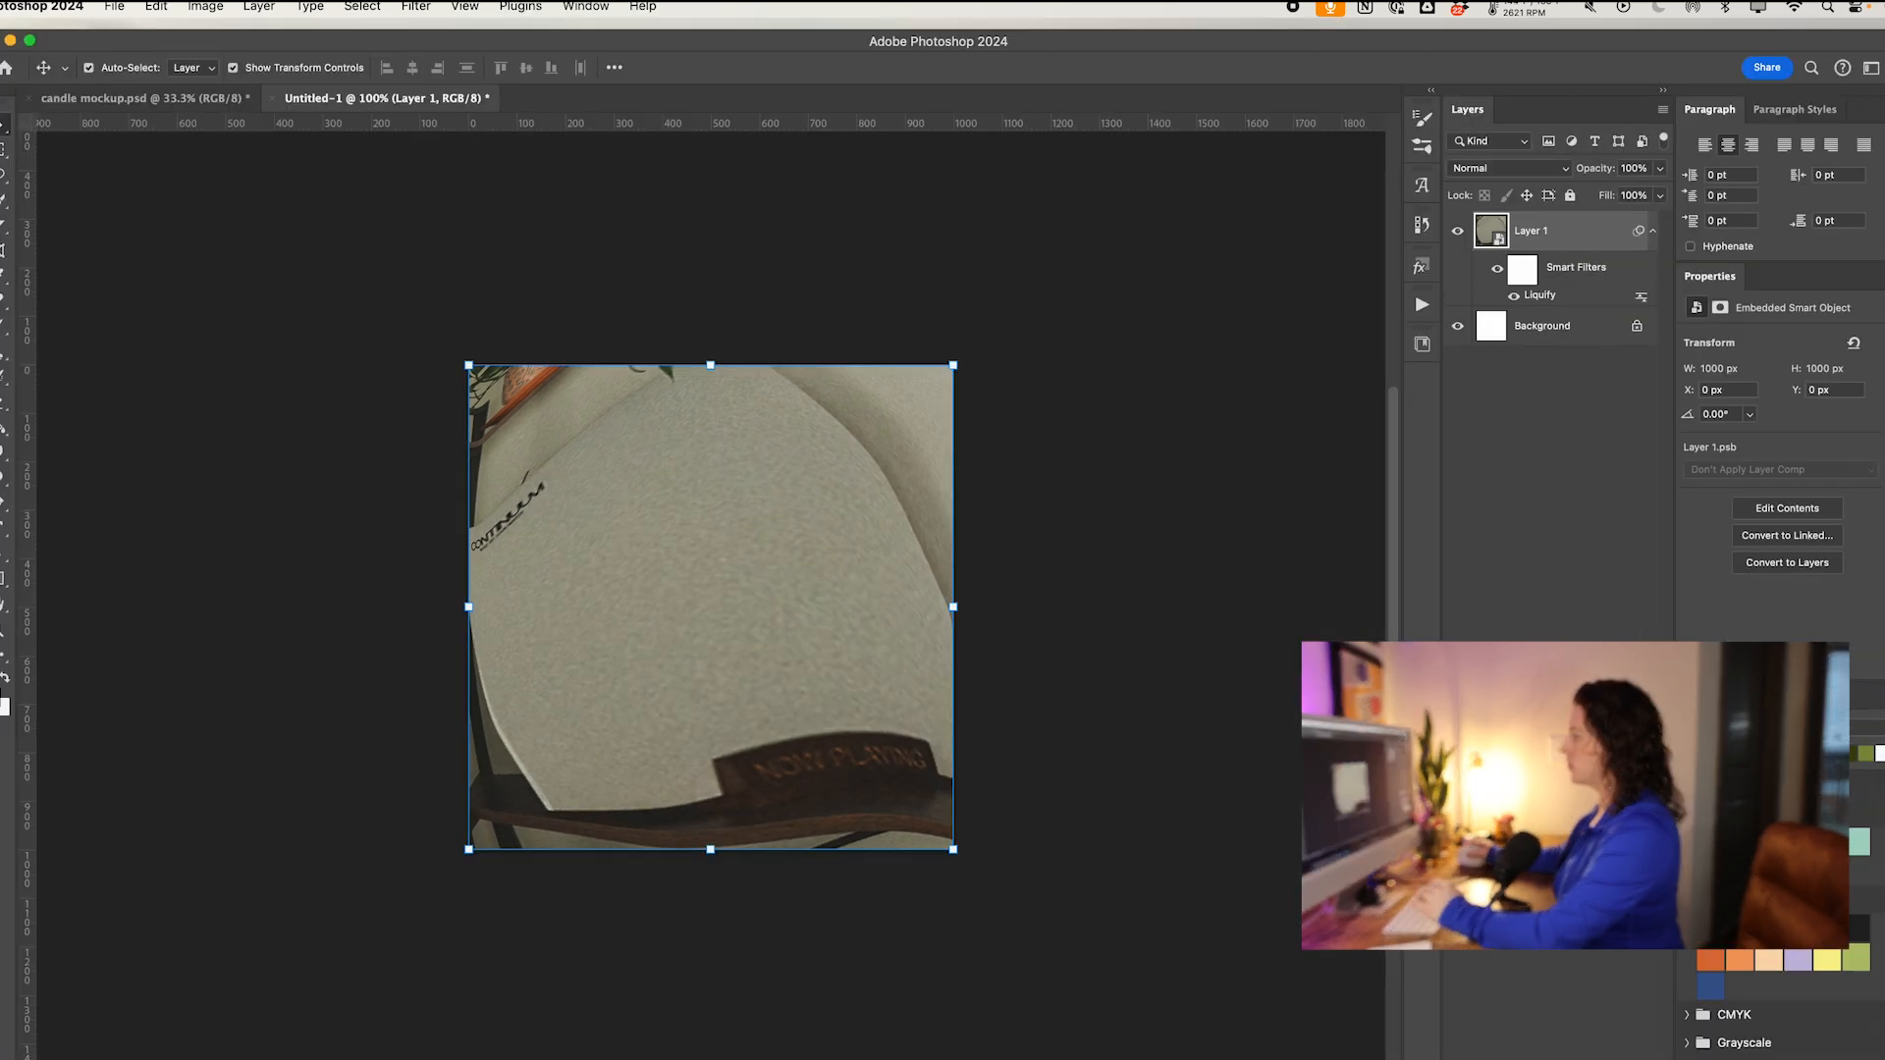
click(1138, 505)
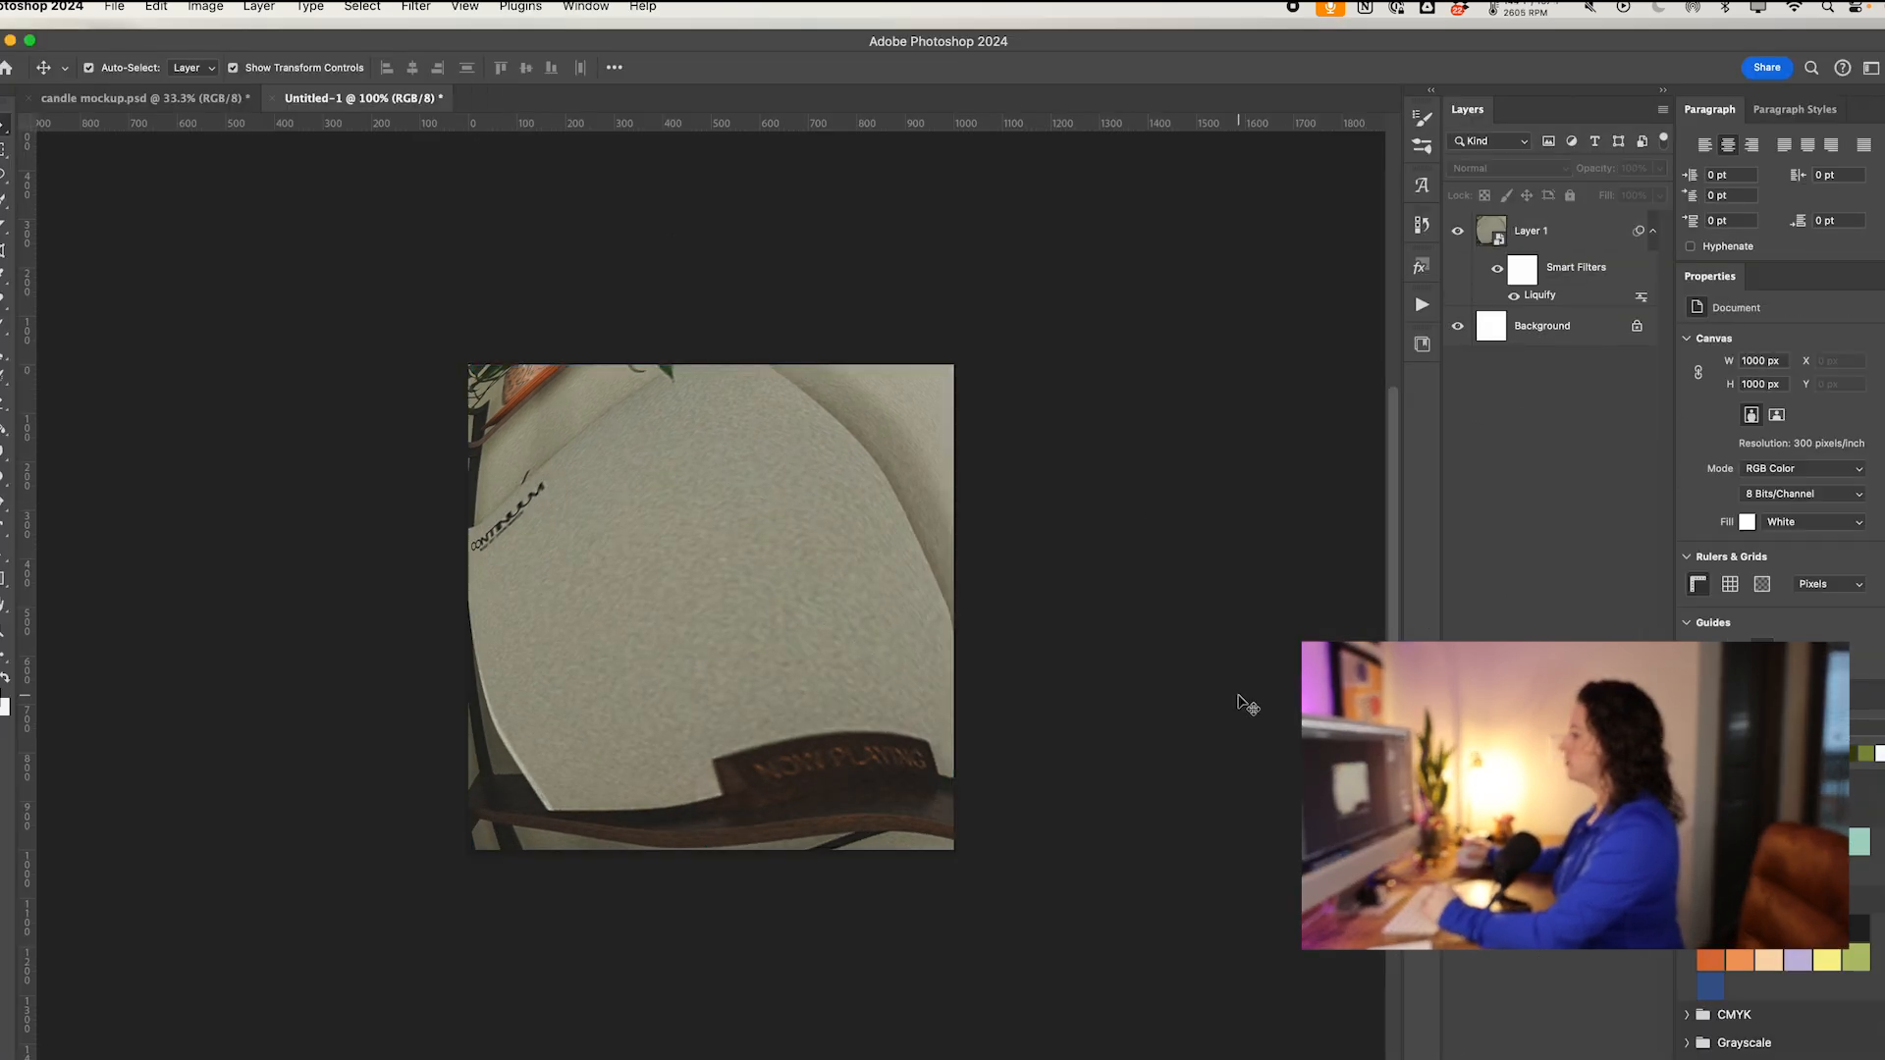
Step: Open Layer 1's smart object contents to check the undistorted original, and return to the Untitled-1 document
double_click(1491, 231)
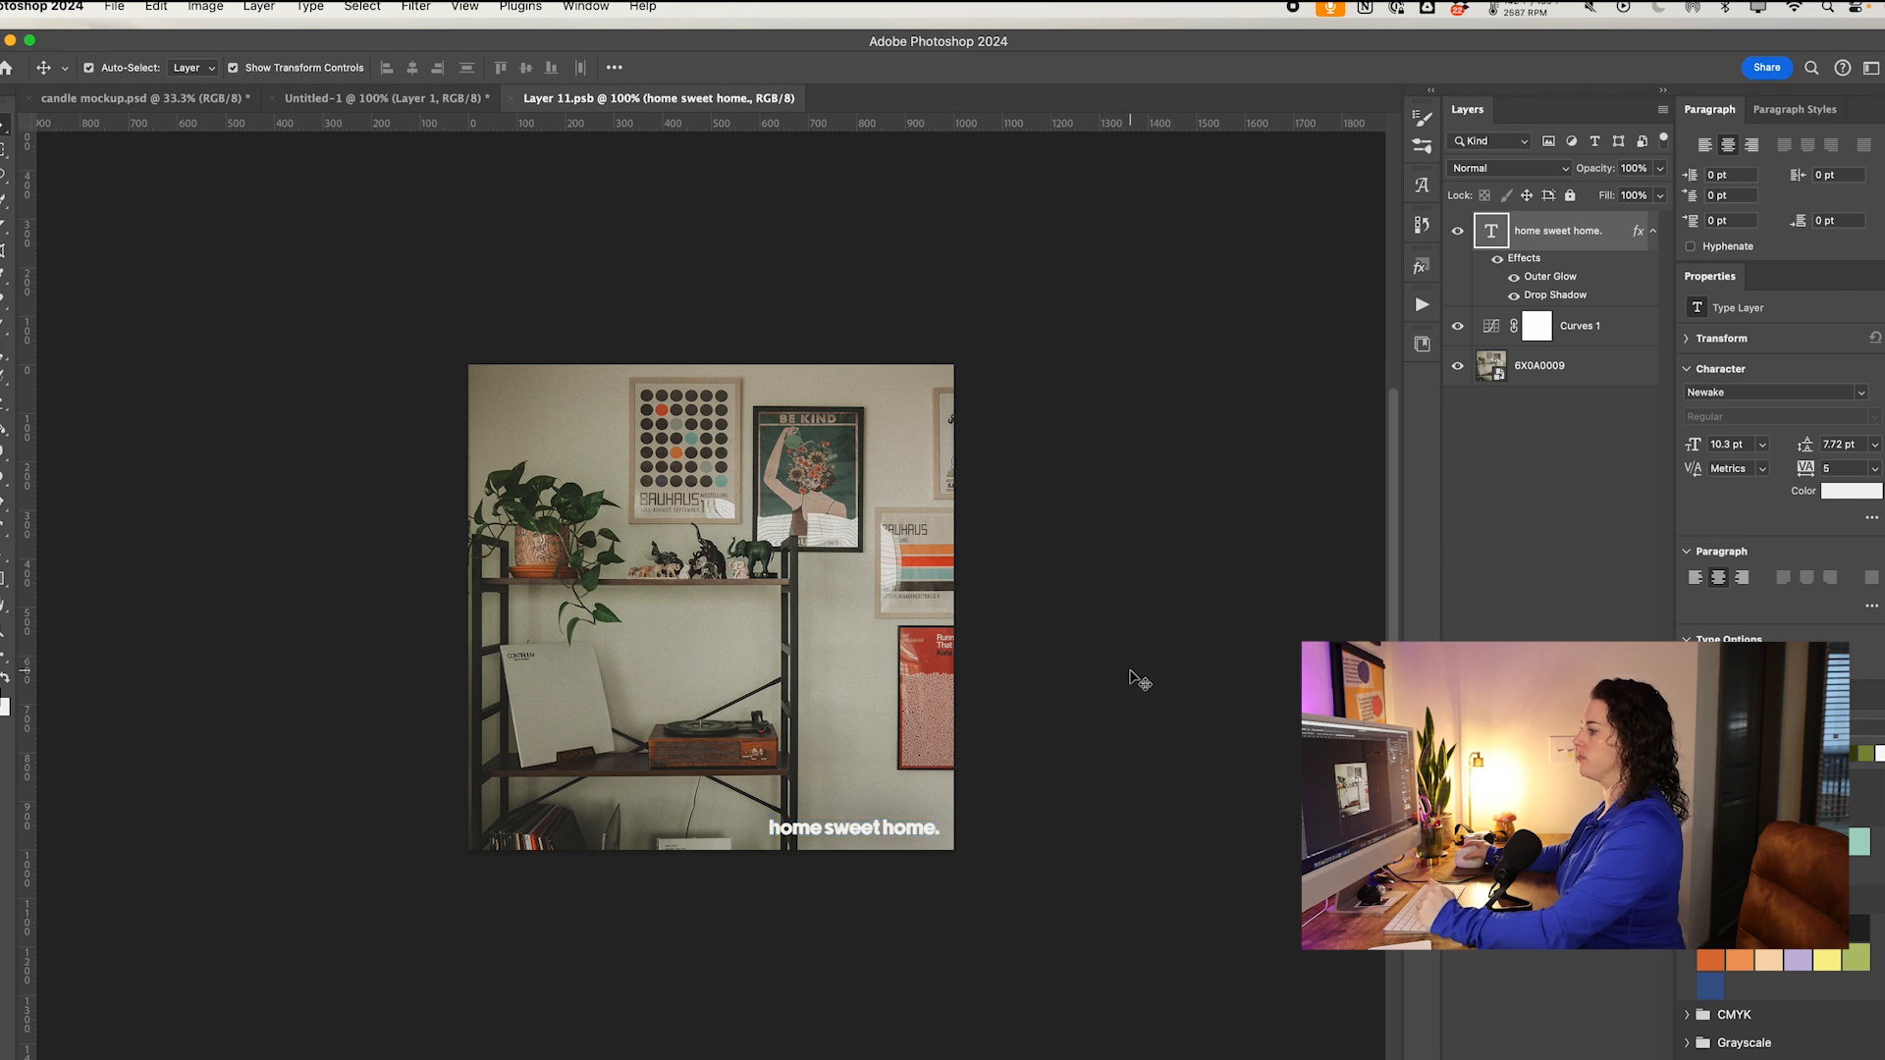
click(1070, 727)
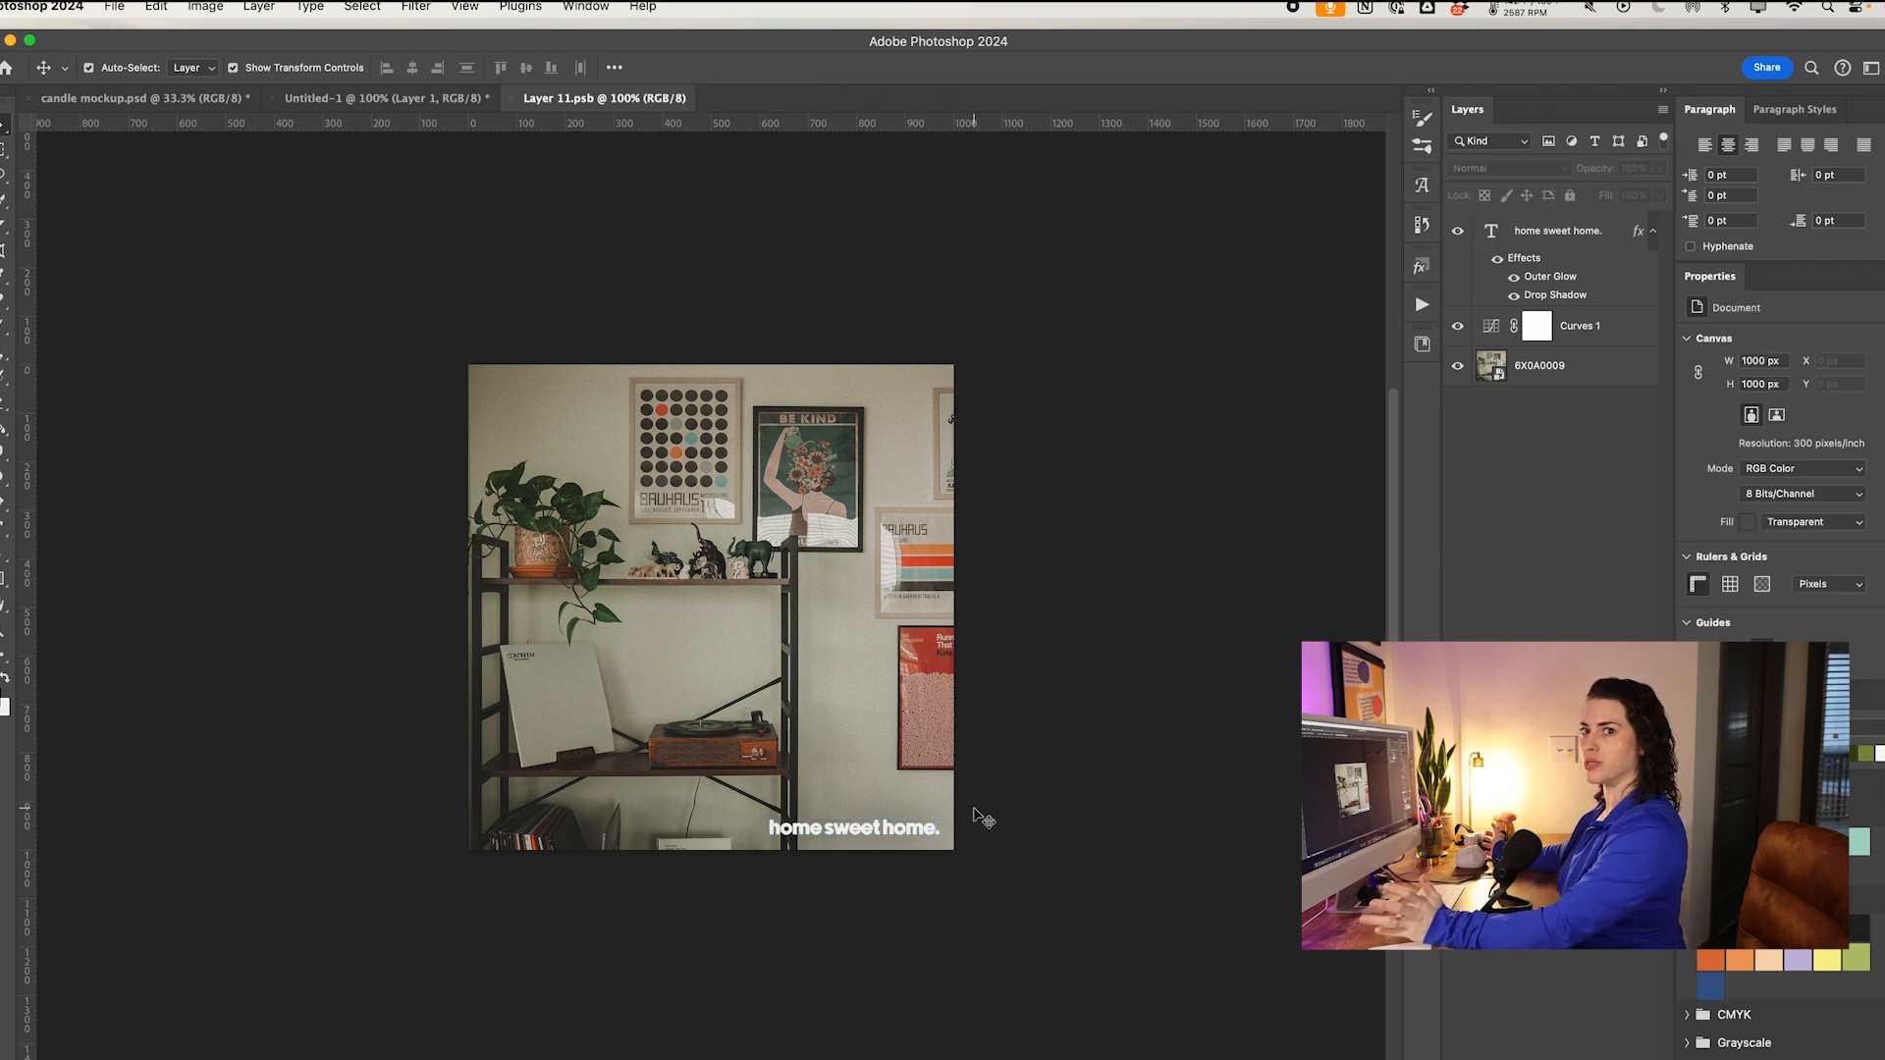
key(ctrl+shift+Tab)
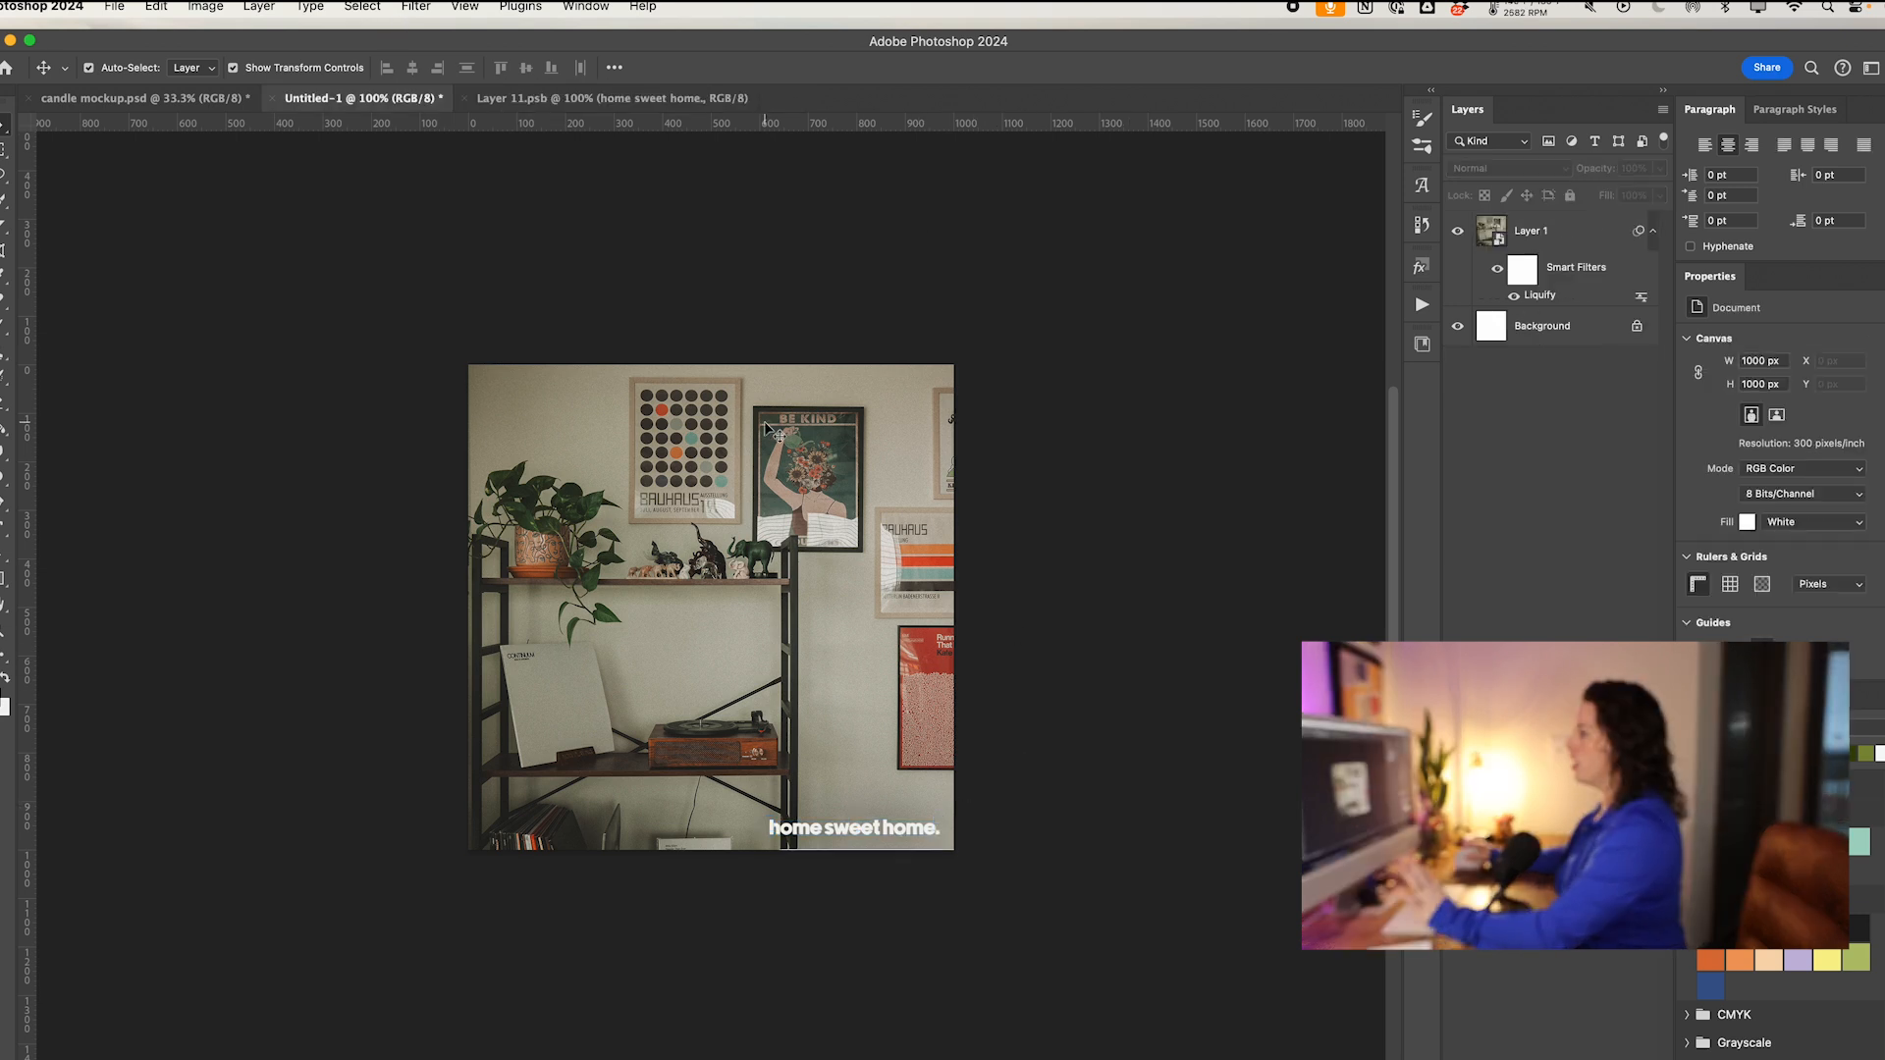
Step: Liquify Layer 1 with large brush strokes so the "home sweet home." lettering is enlarged and arched across the middle of the picture
click(1555, 305)
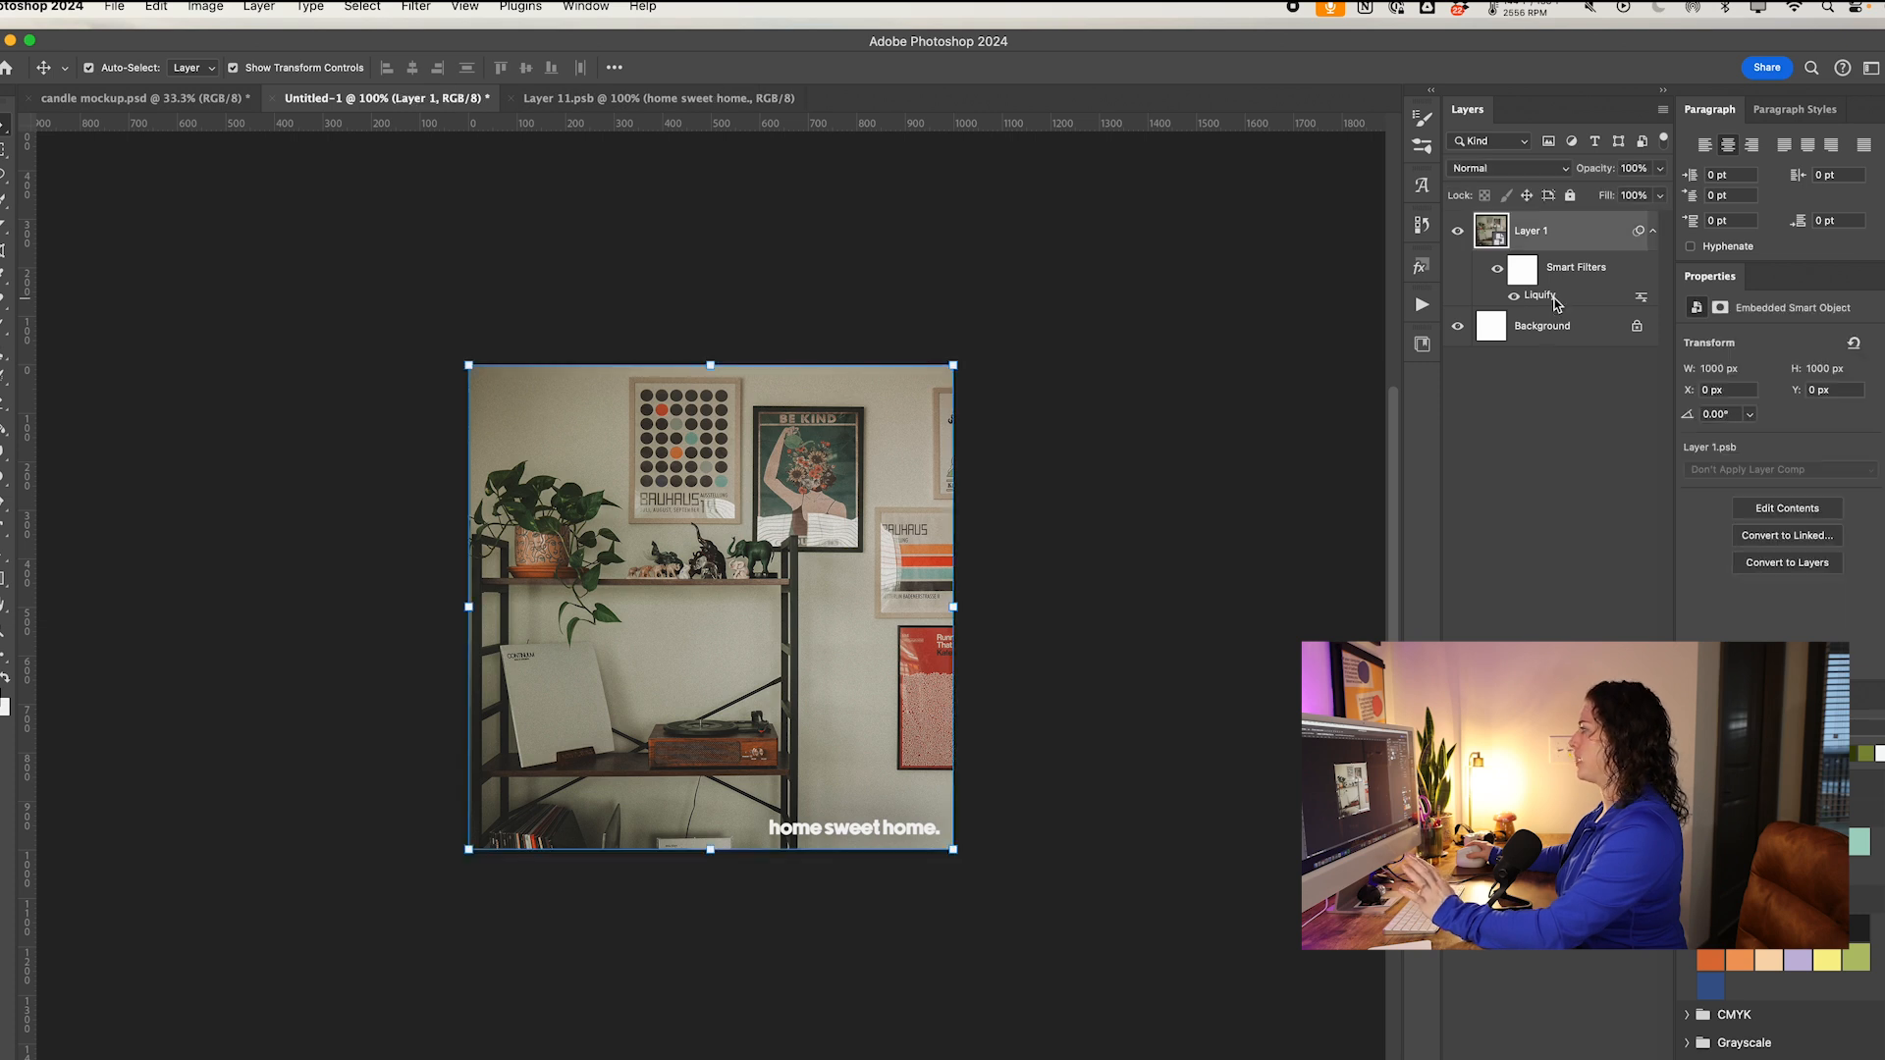
key(super+shift+x)
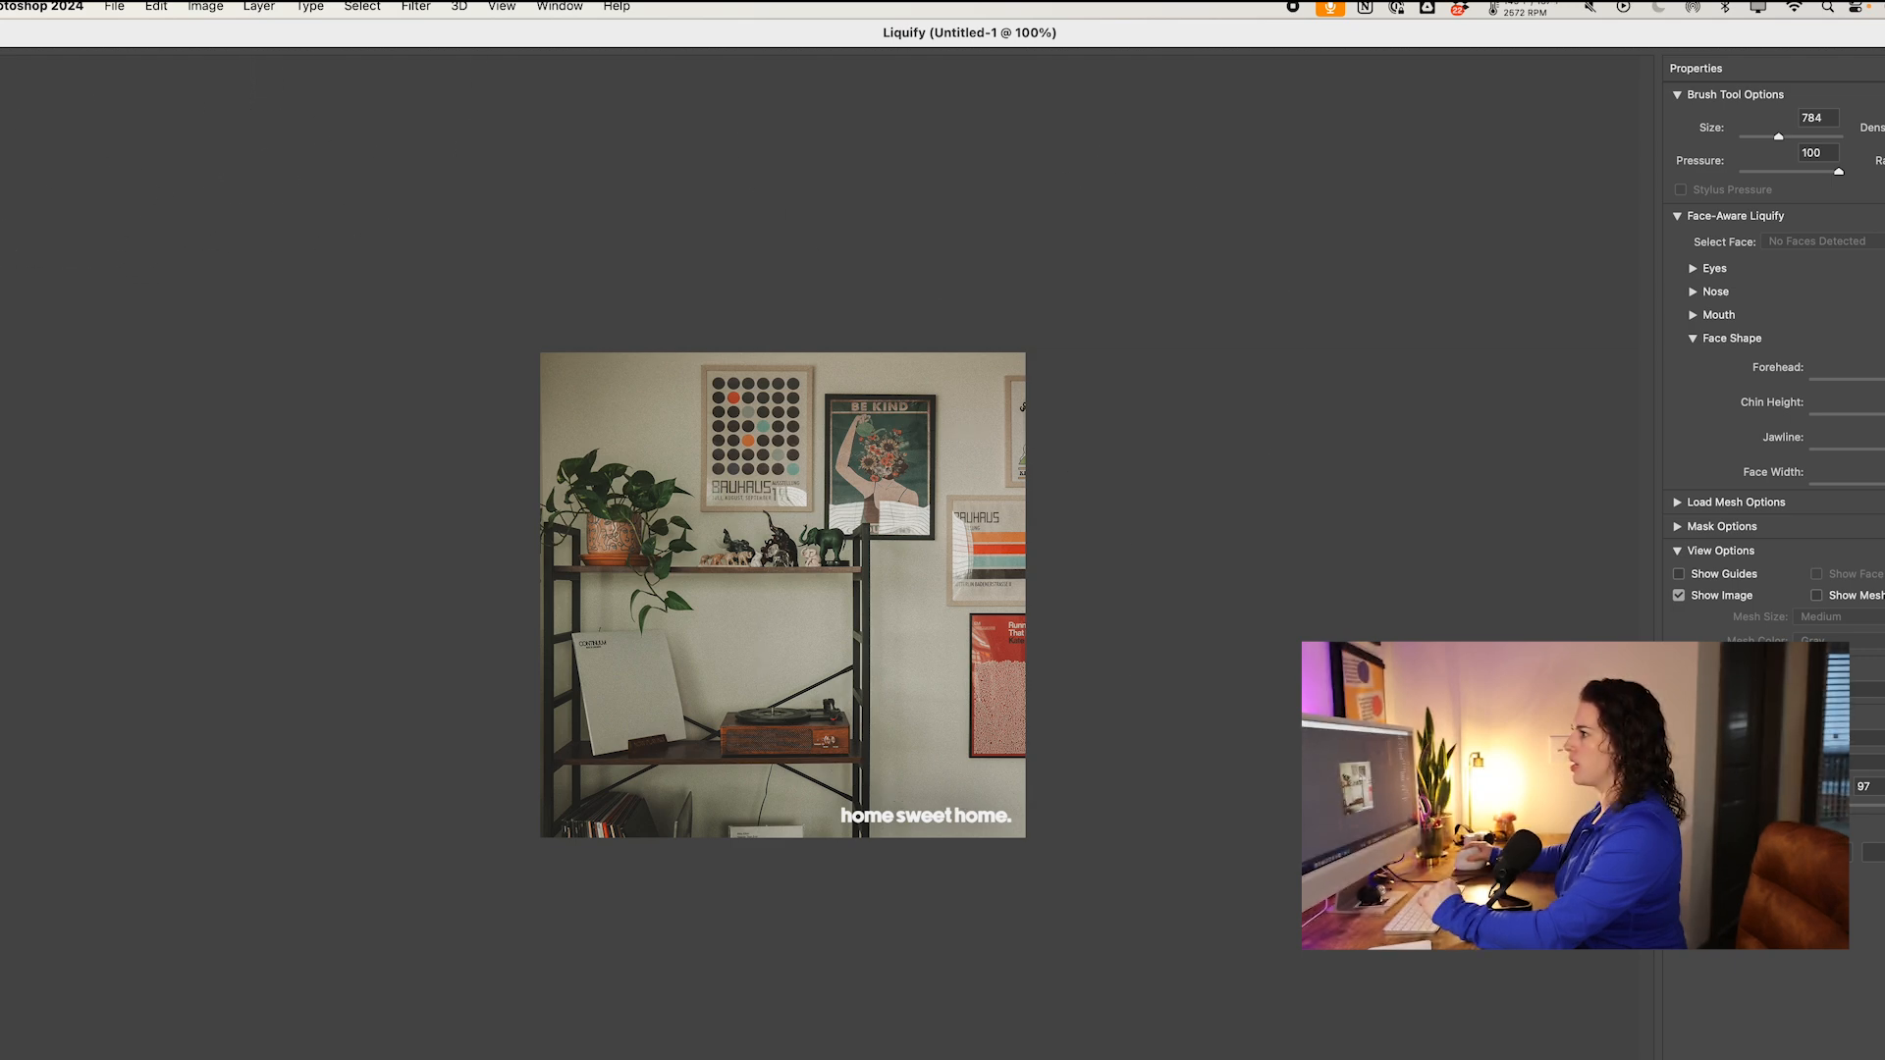
key(r)
mouse_move(972, 884)
mouse_down()
mouse_move(800, 694)
mouse_move(673, 336)
mouse_move(746, 412)
mouse_move(815, 432)
mouse_up()
mouse_move(892, 556)
mouse_down()
mouse_move(581, 649)
mouse_move(957, 554)
mouse_move(1042, 730)
mouse_up()
key(Return)
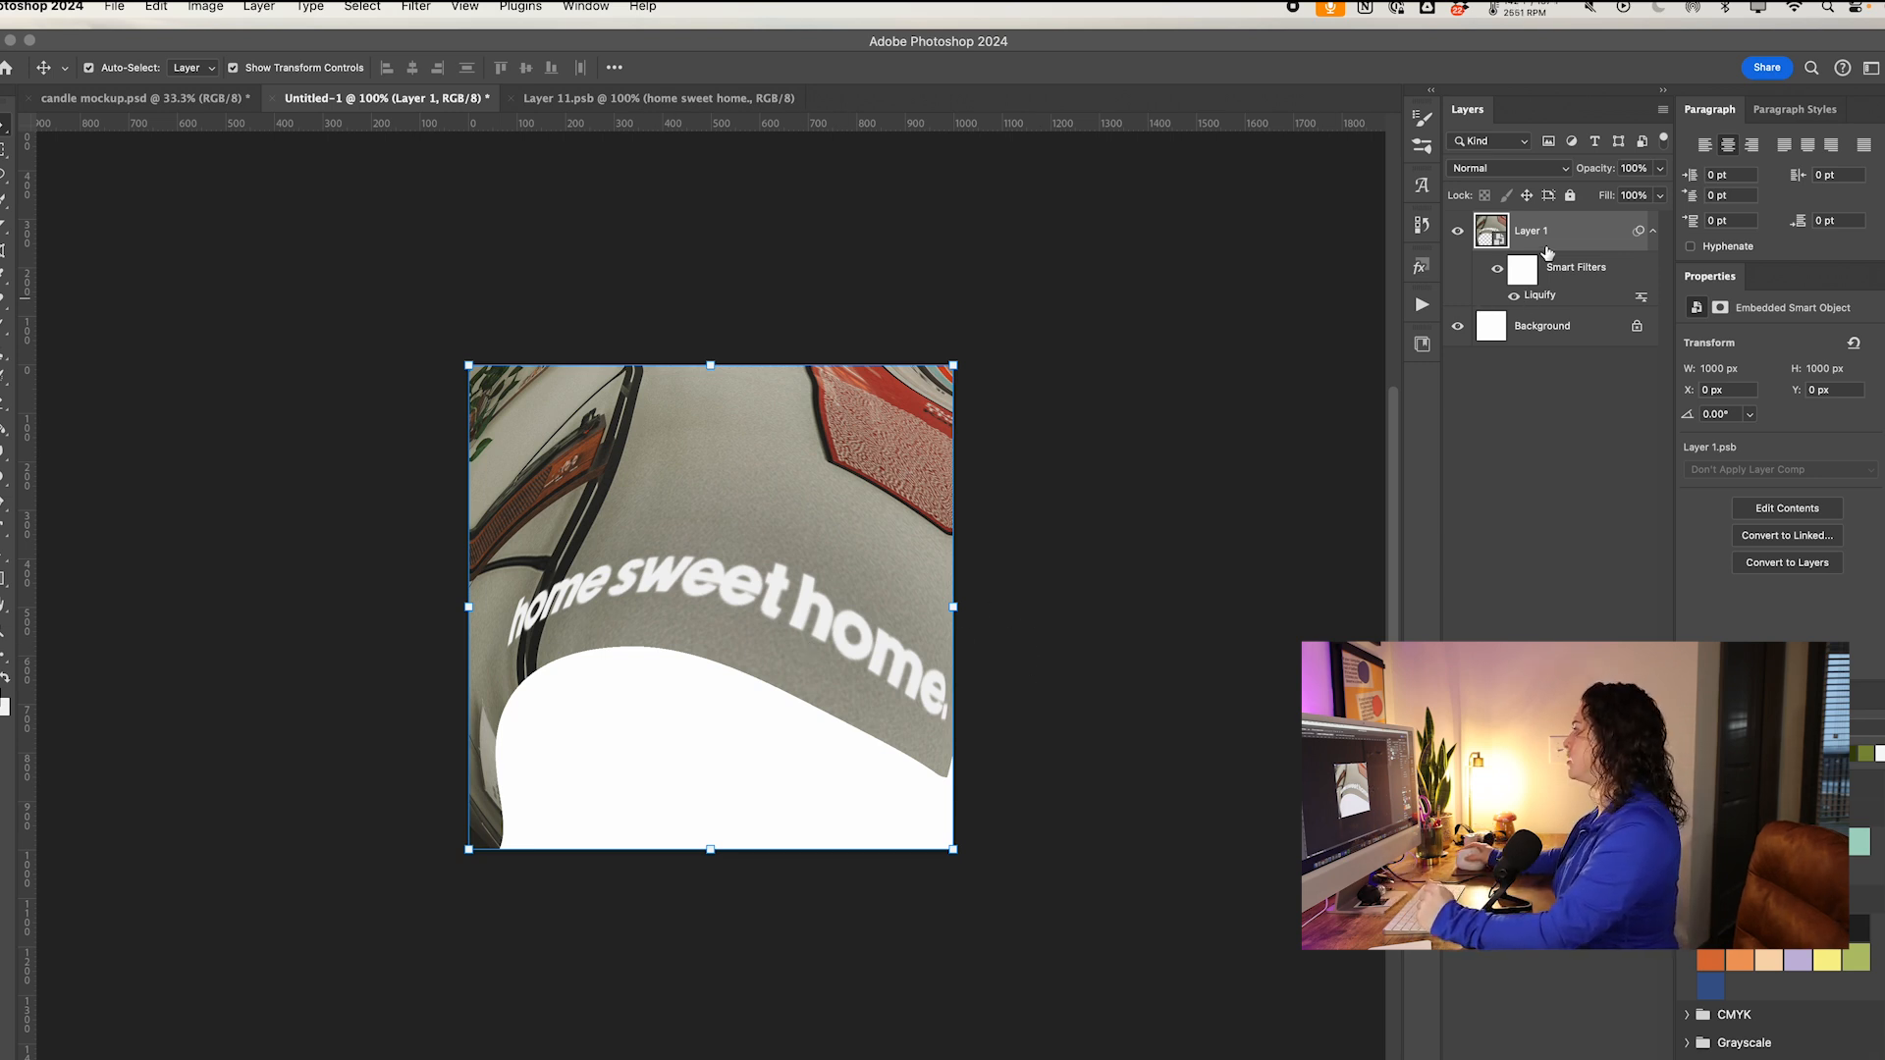
Step: Recolour the "home sweet home." text inside Layer 1's smart object light lavender
double_click(1488, 226)
click(1077, 883)
click(895, 833)
double_click(854, 828)
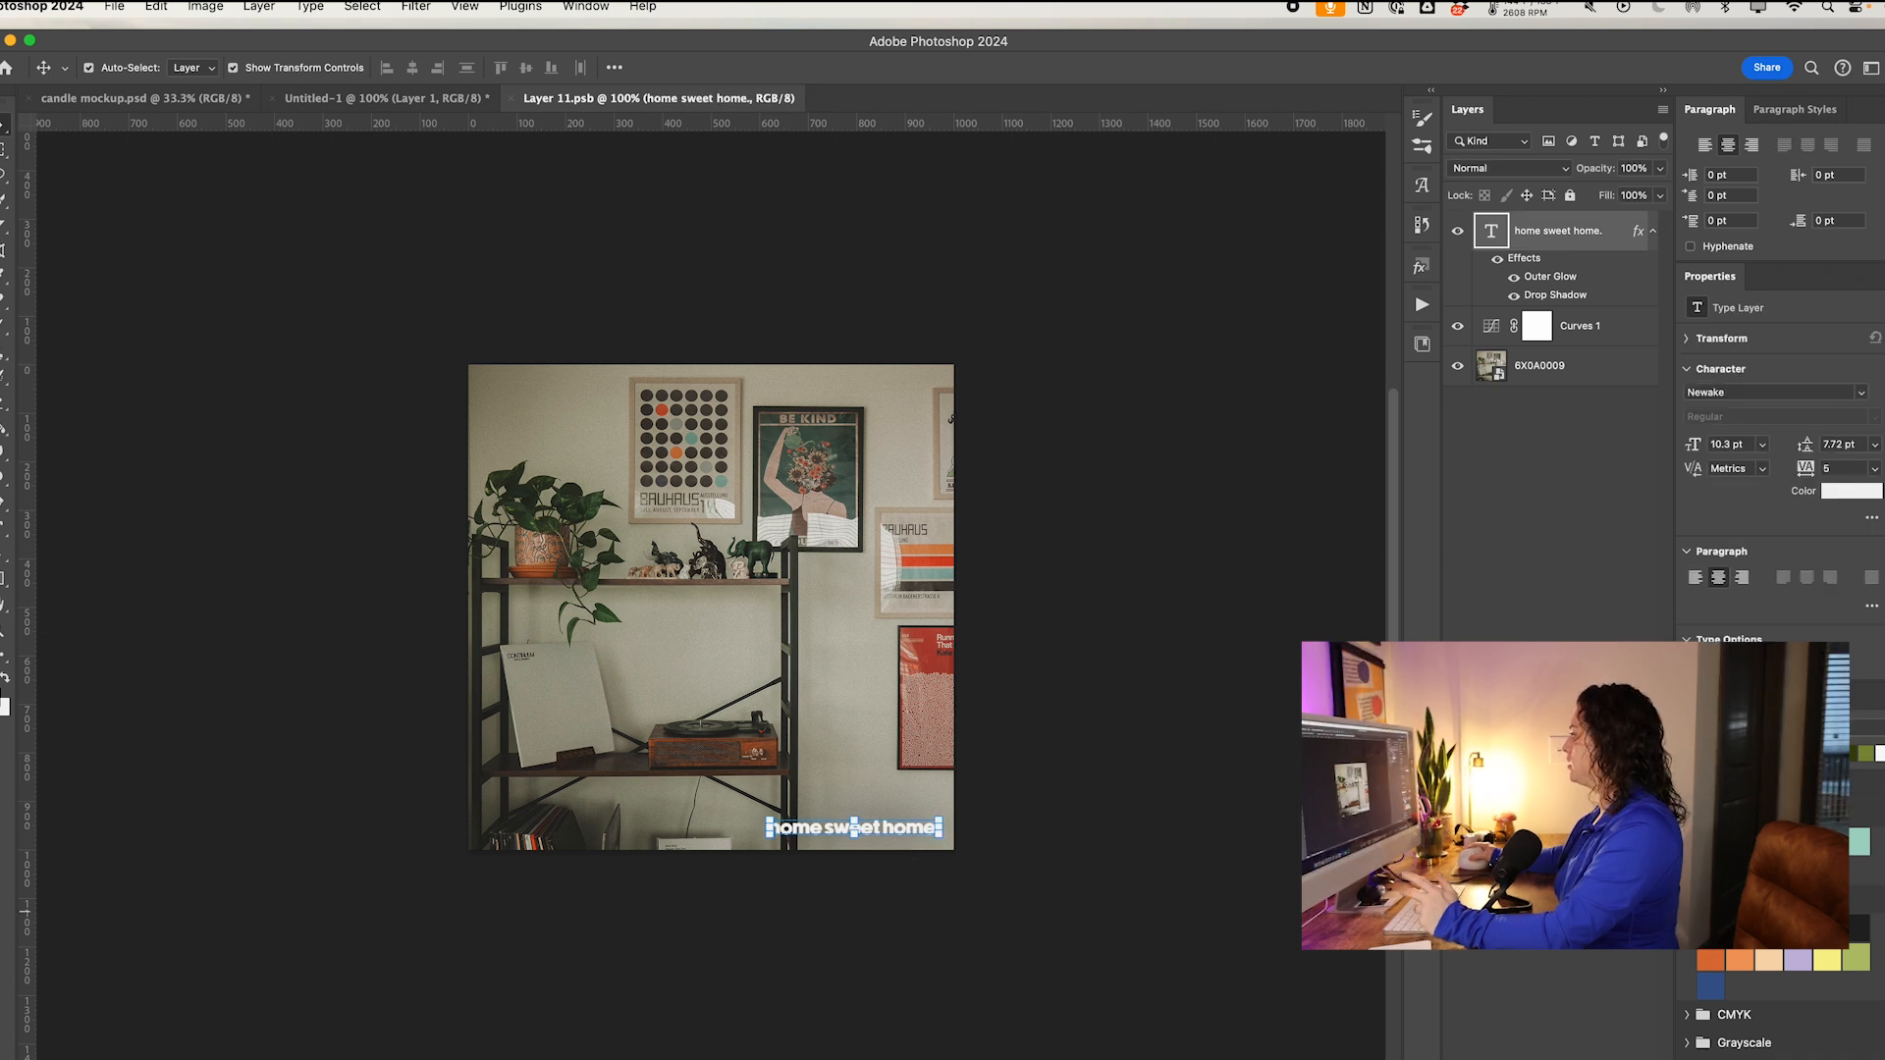
click(1767, 913)
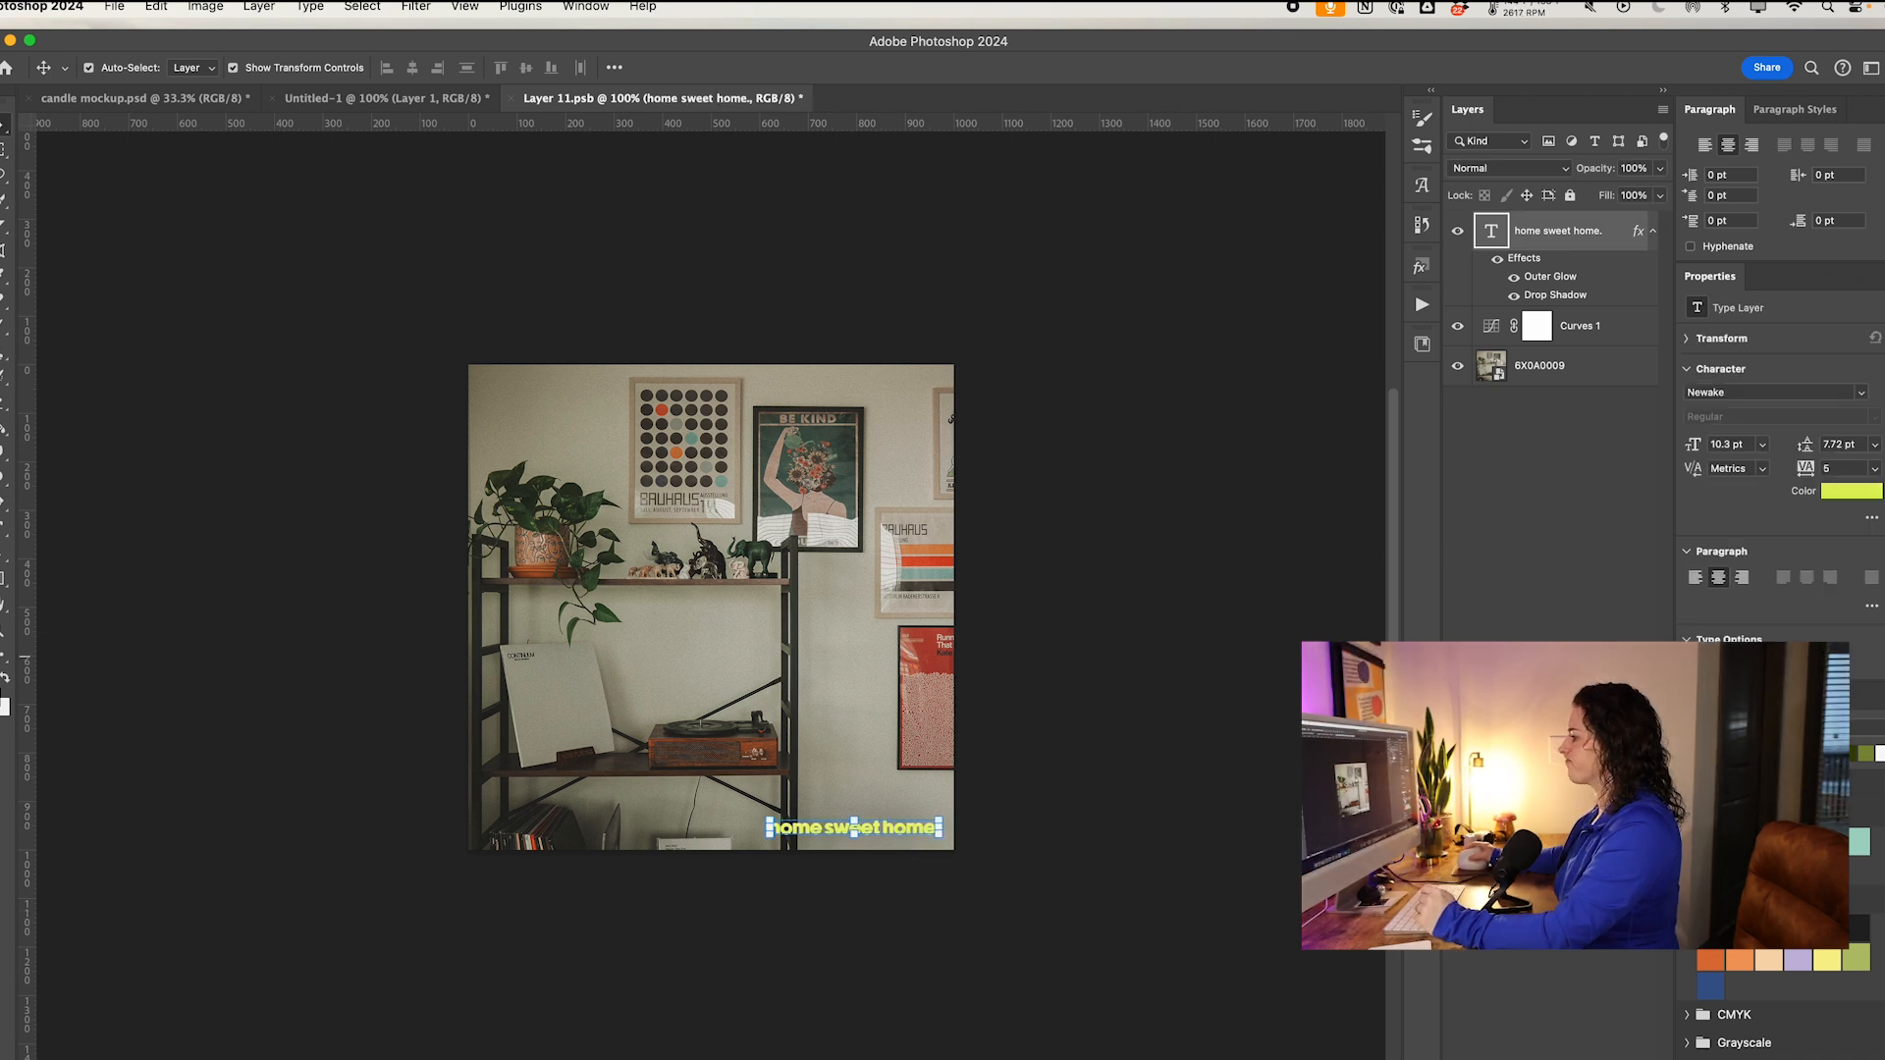
click(1798, 933)
click(1178, 190)
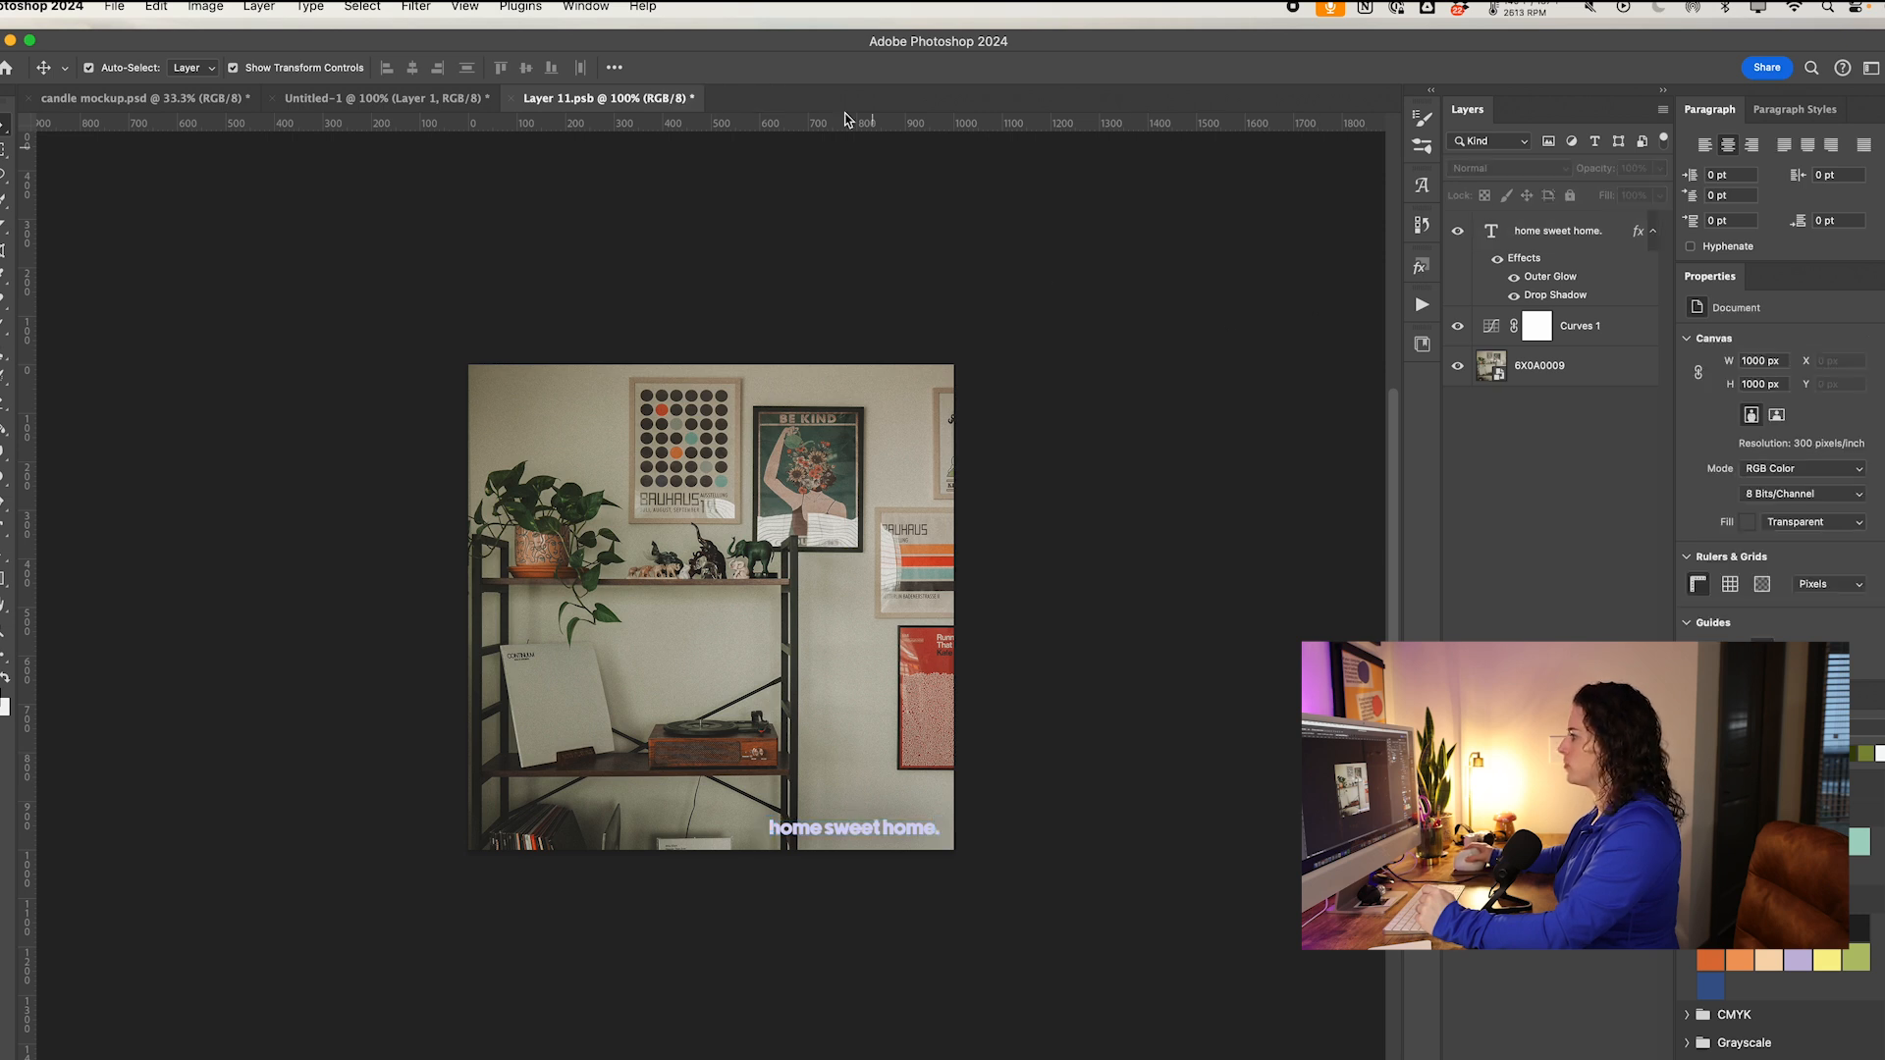
Step: Save and close the smart object's contents to update Layer 1, and close the Untitled-1 document
click(511, 99)
click(981, 410)
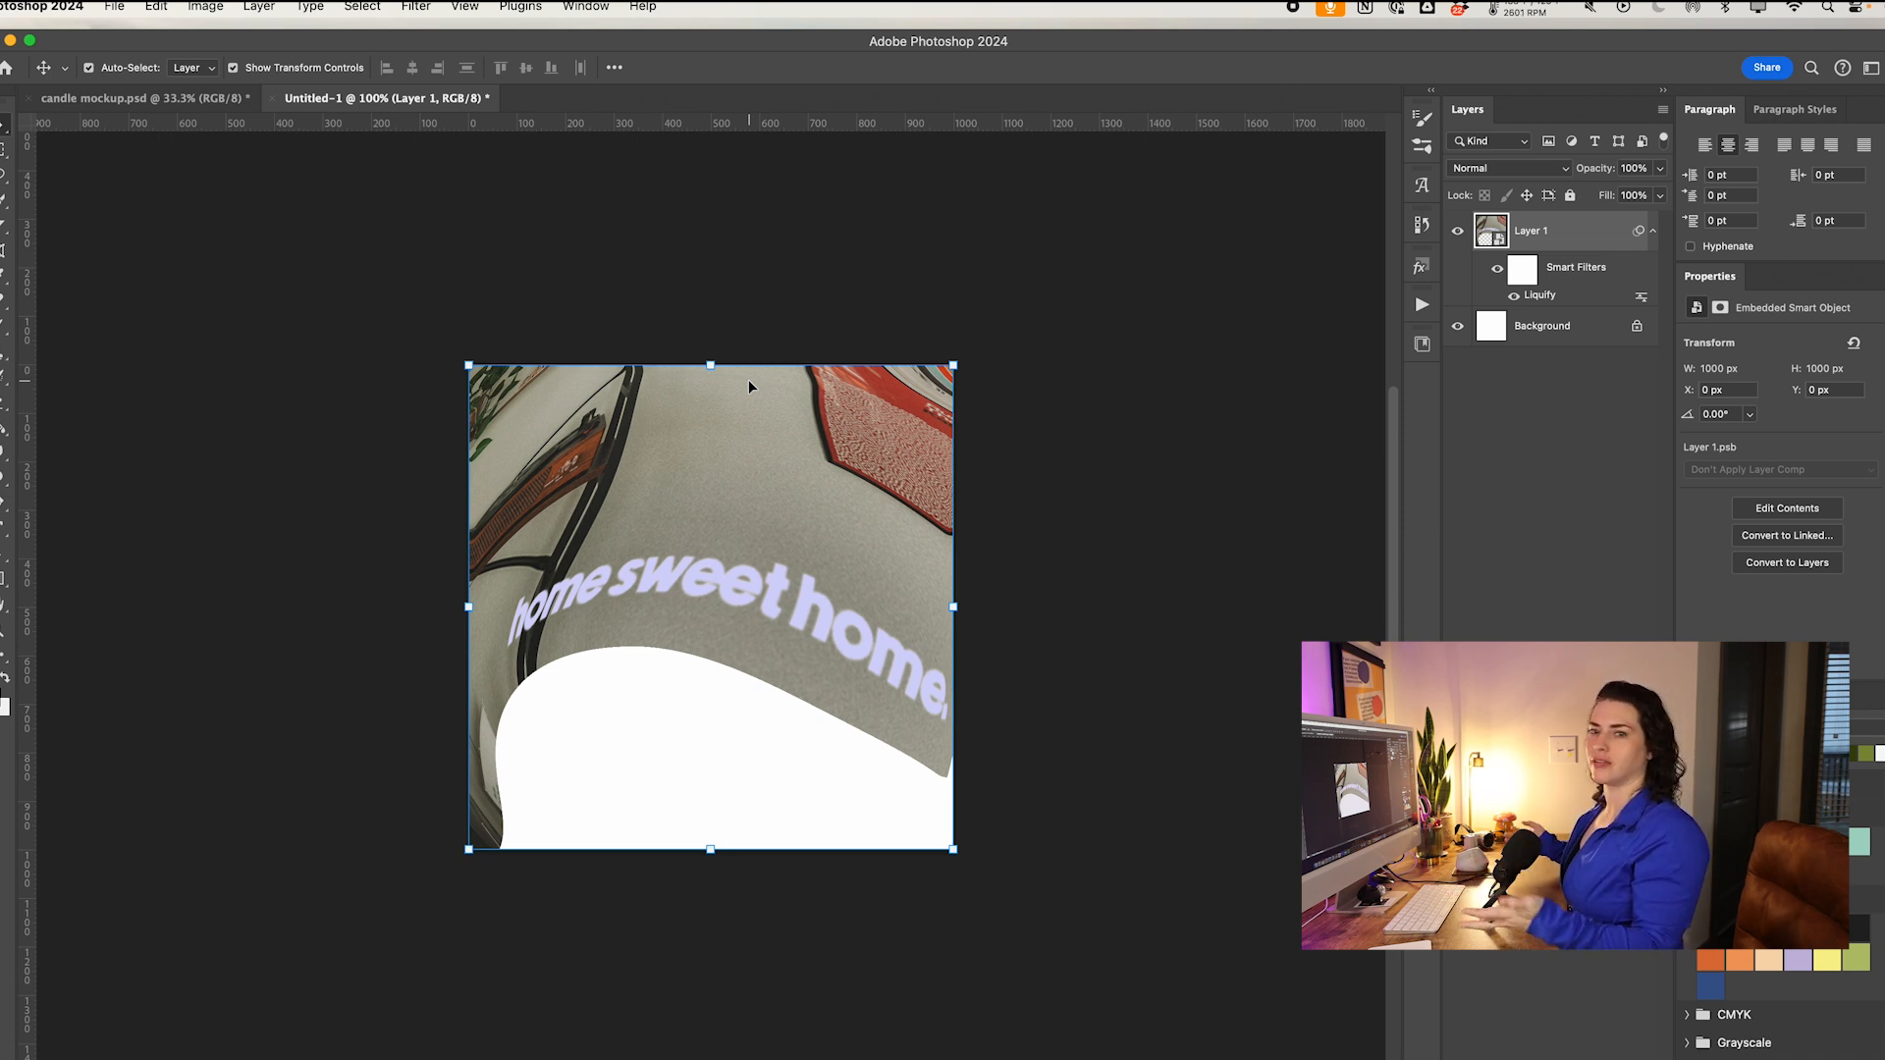
key(super+w)
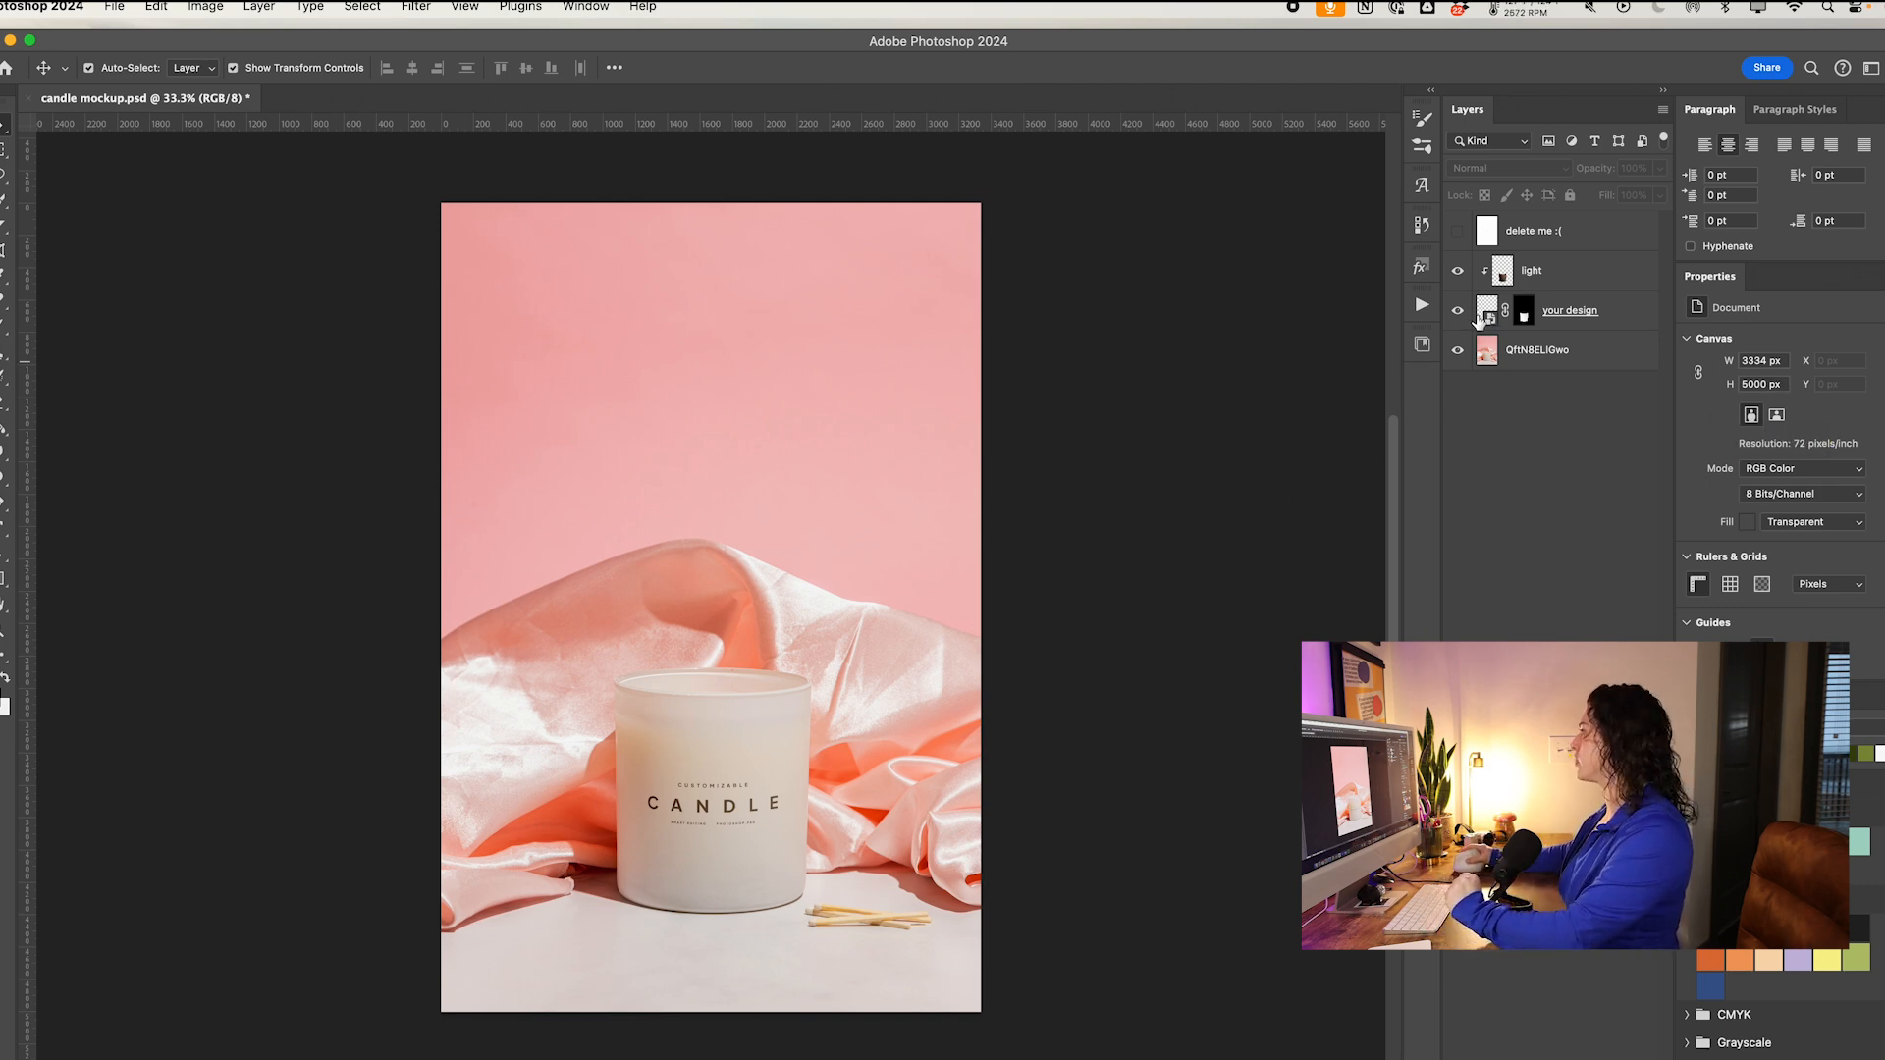
Step: Open the smart object contents of the "your design" layer and compare them with the candle mockup document
double_click(1485, 314)
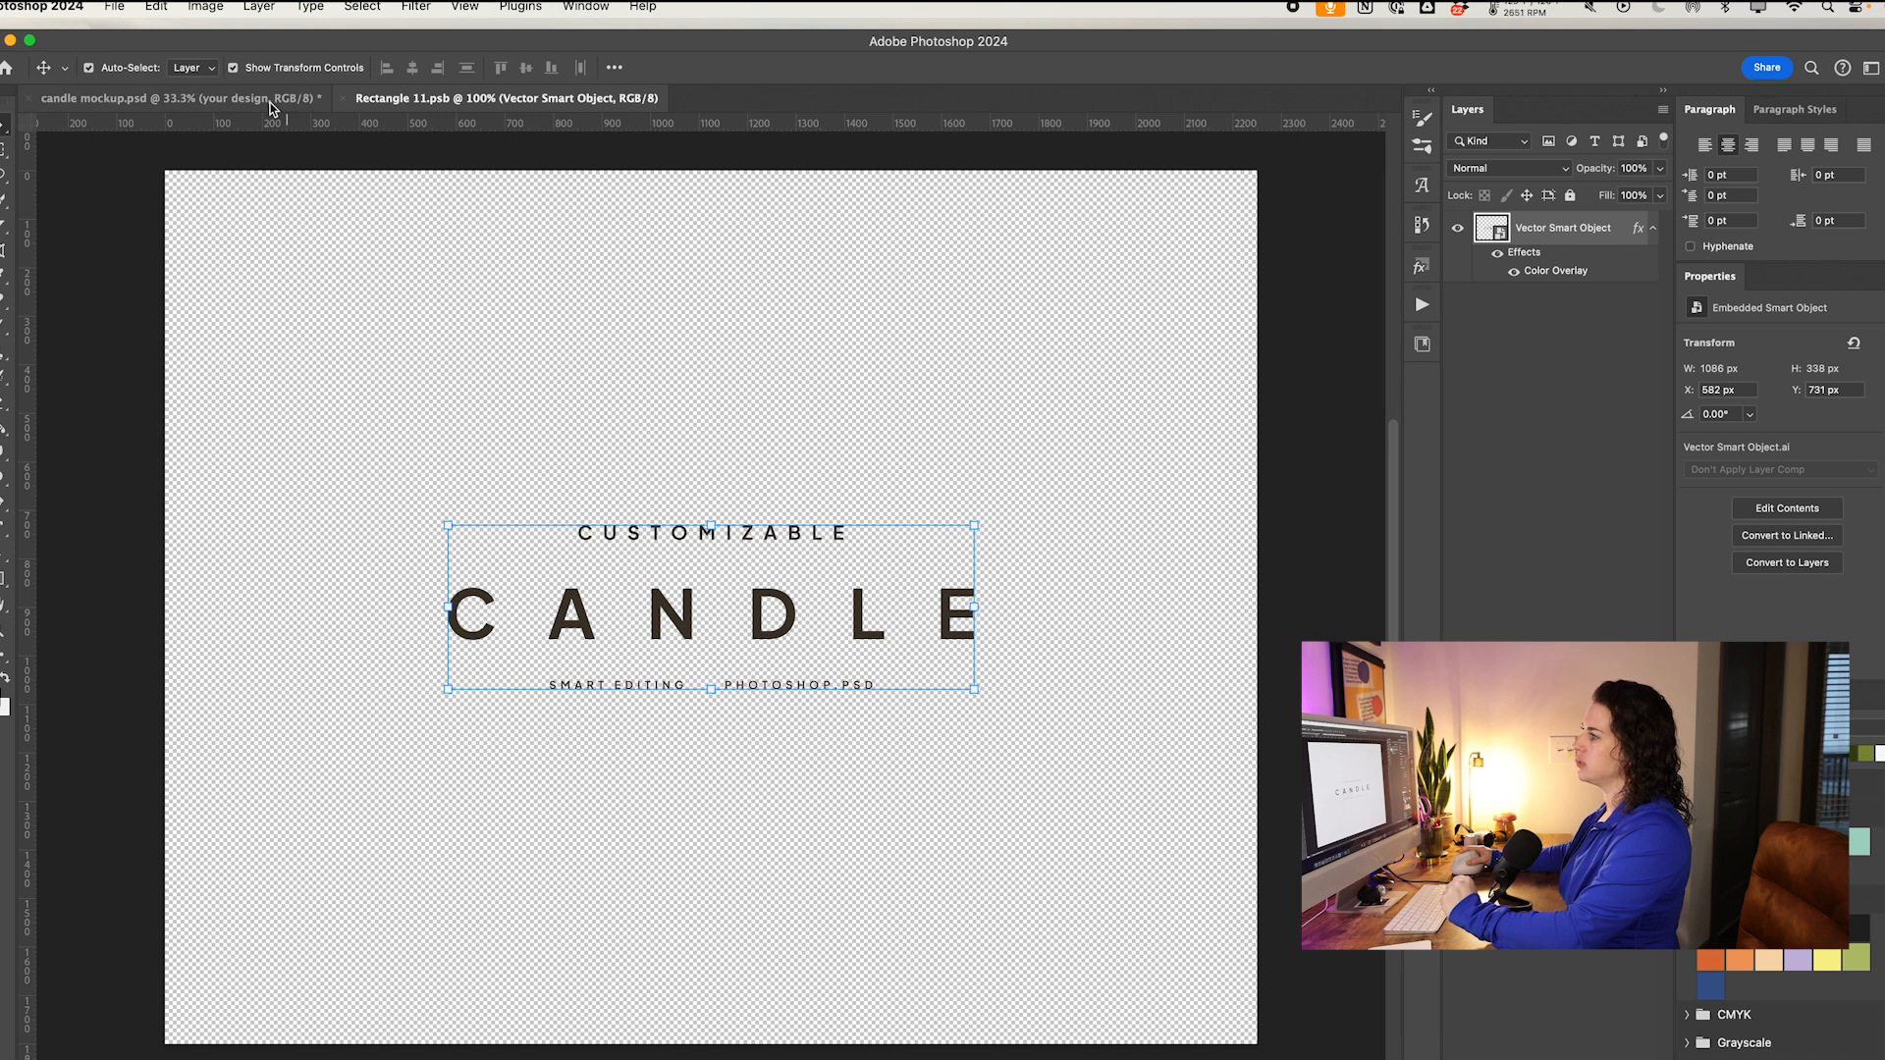
key(ctrl+Tab)
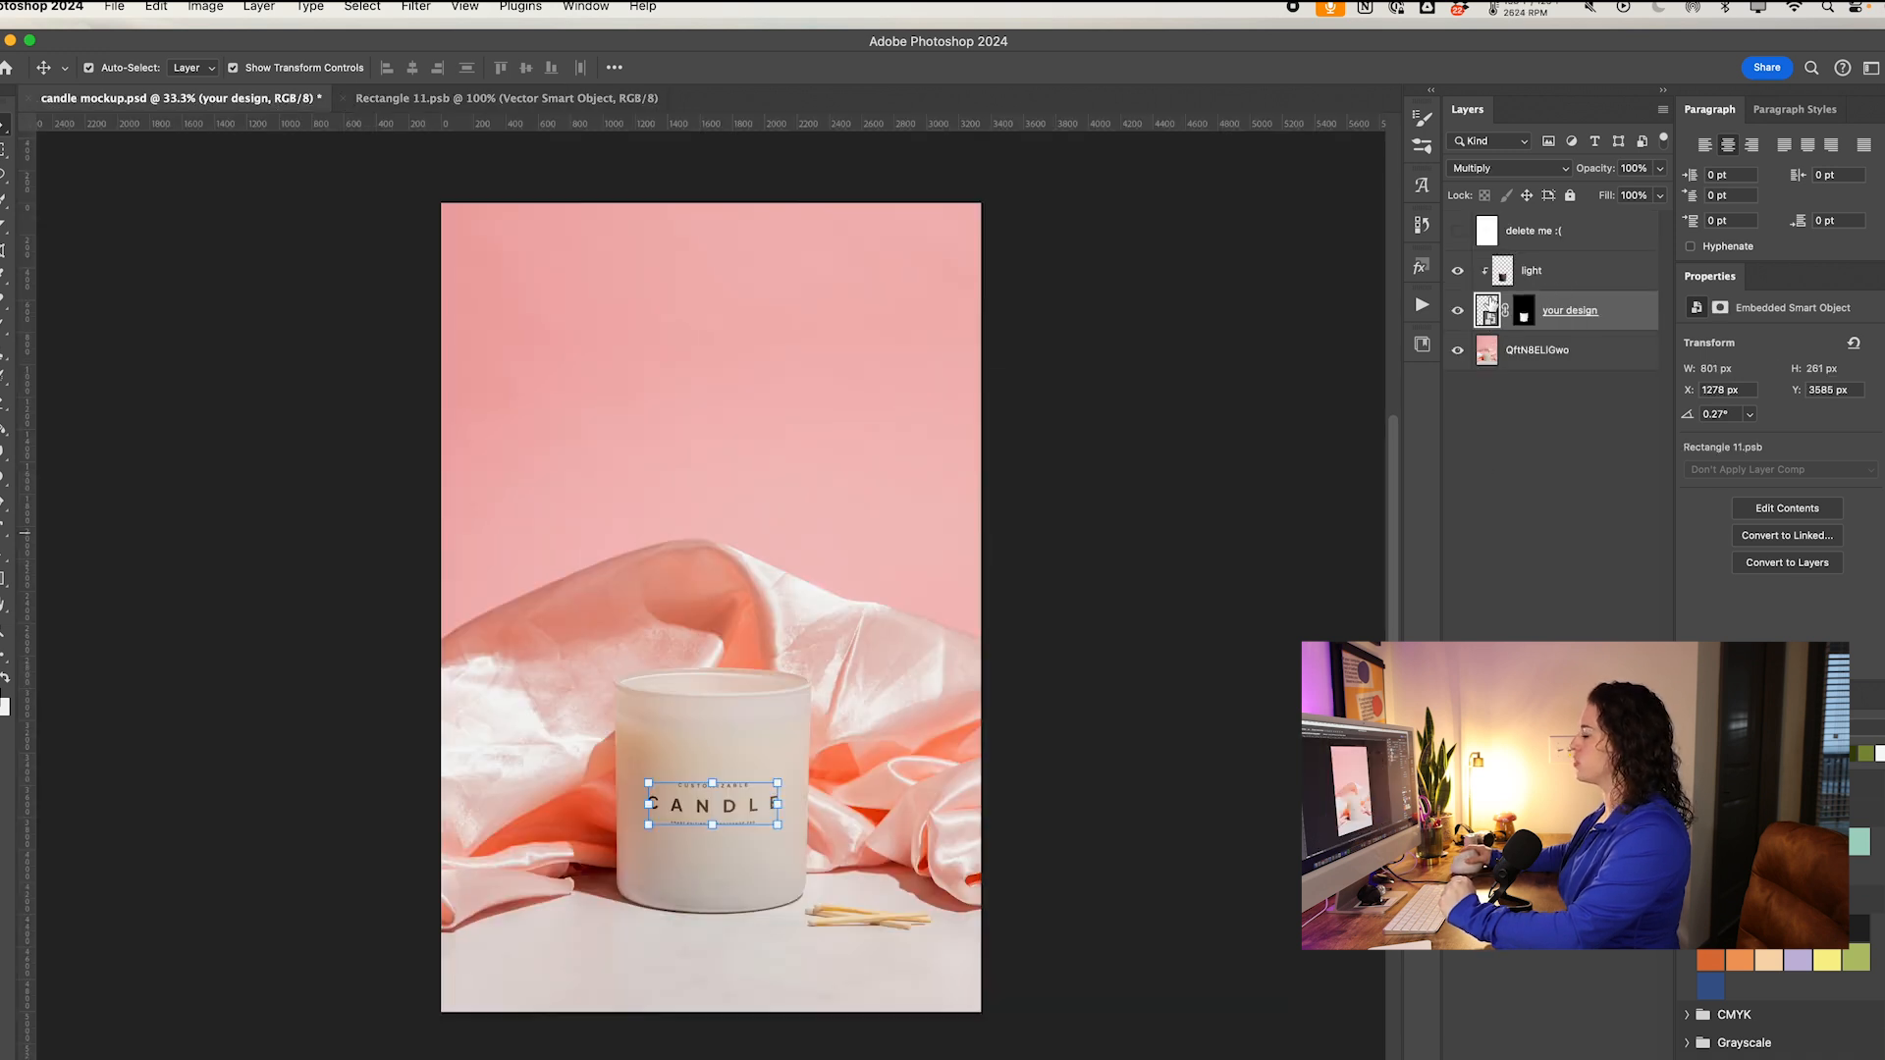
click(481, 97)
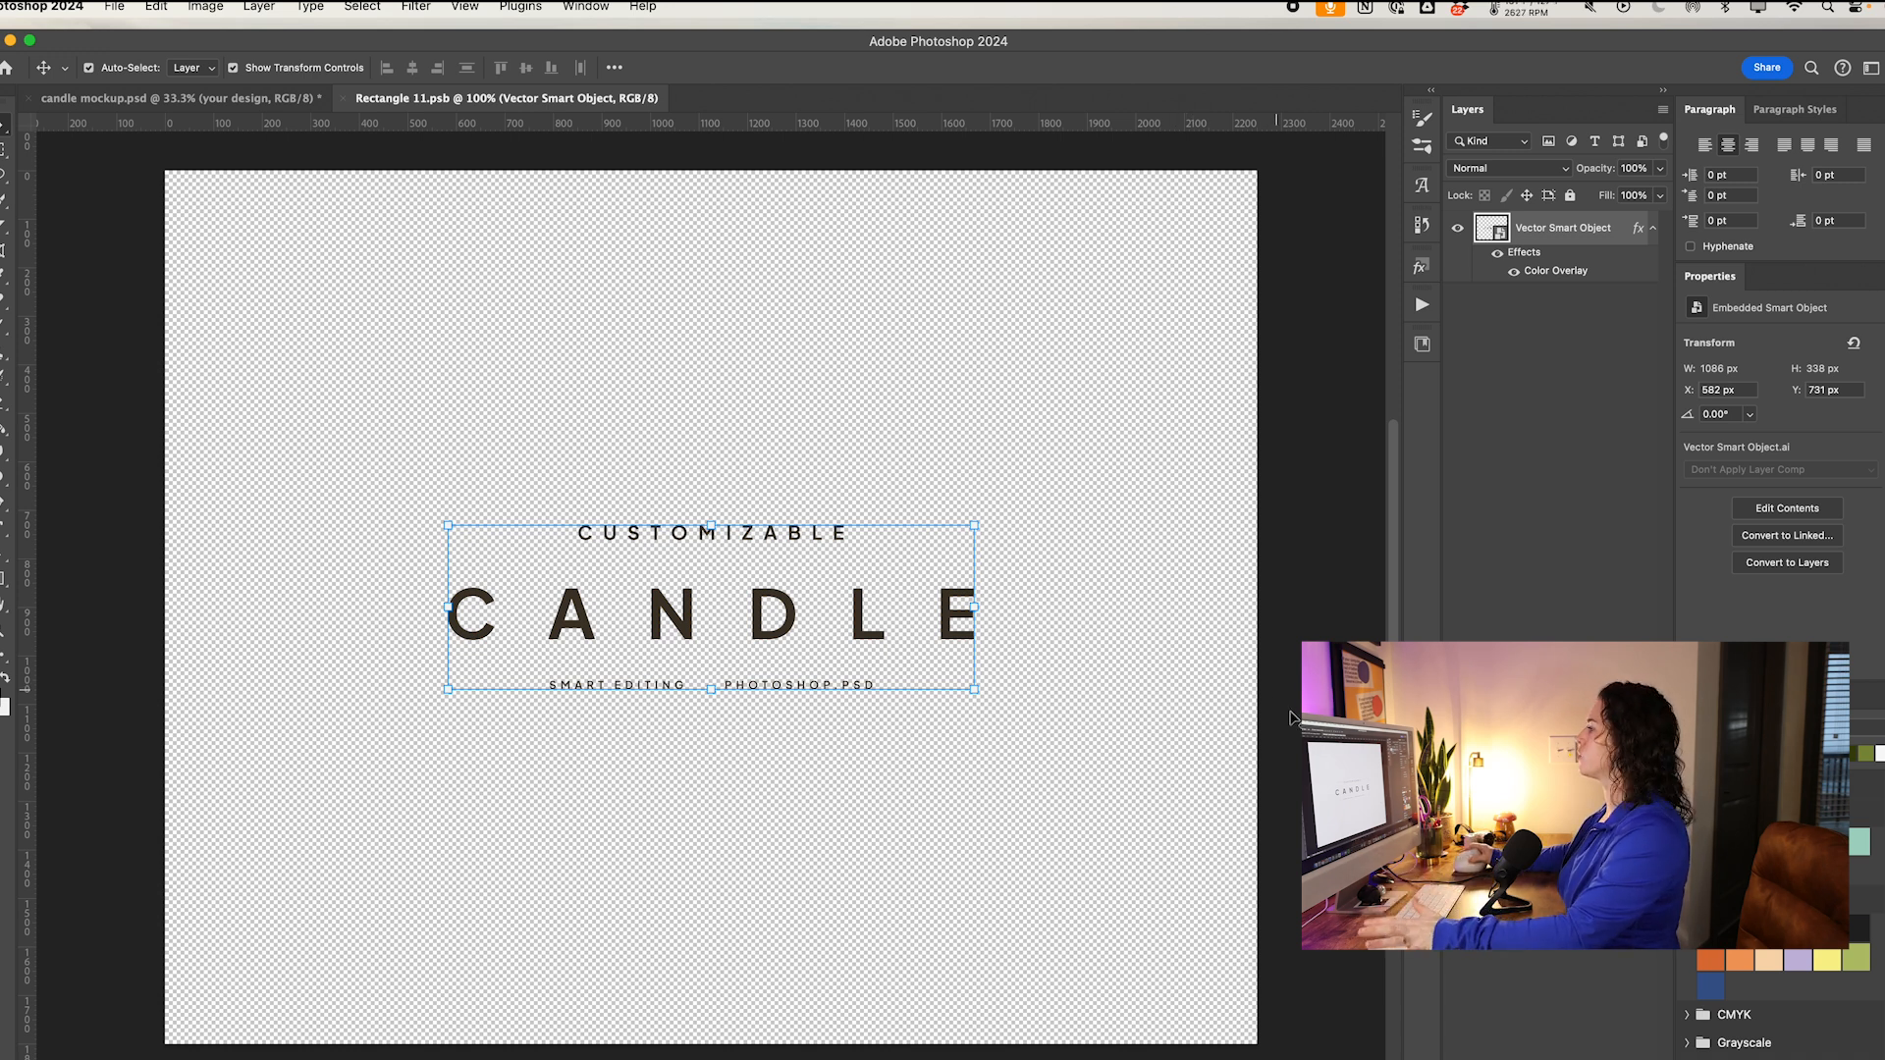
Step: Place the AB logo (Asset 1) in the smart object, scaled to about 177% over the CANDLE lettering
click(795, 371)
drag(2, 526, 928, 552)
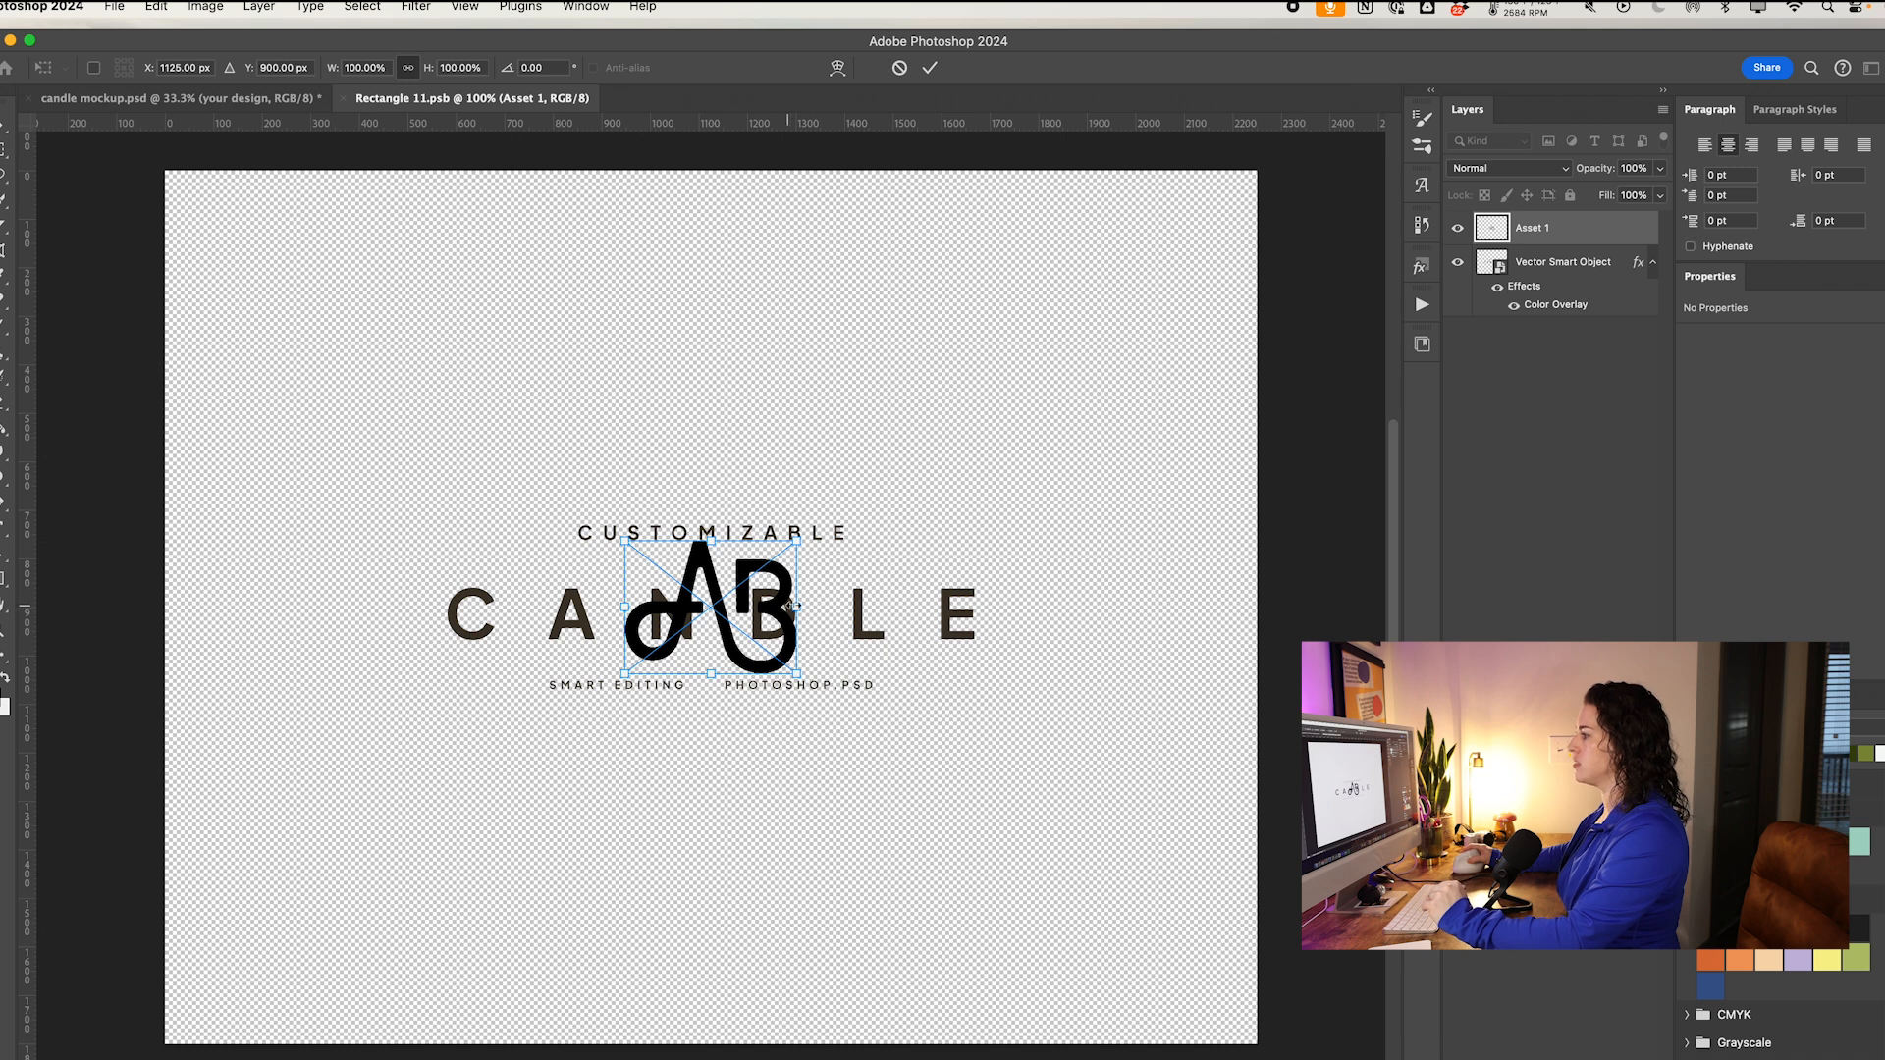
drag(804, 604, 853, 646)
drag(690, 753, 691, 699)
drag(703, 603, 702, 588)
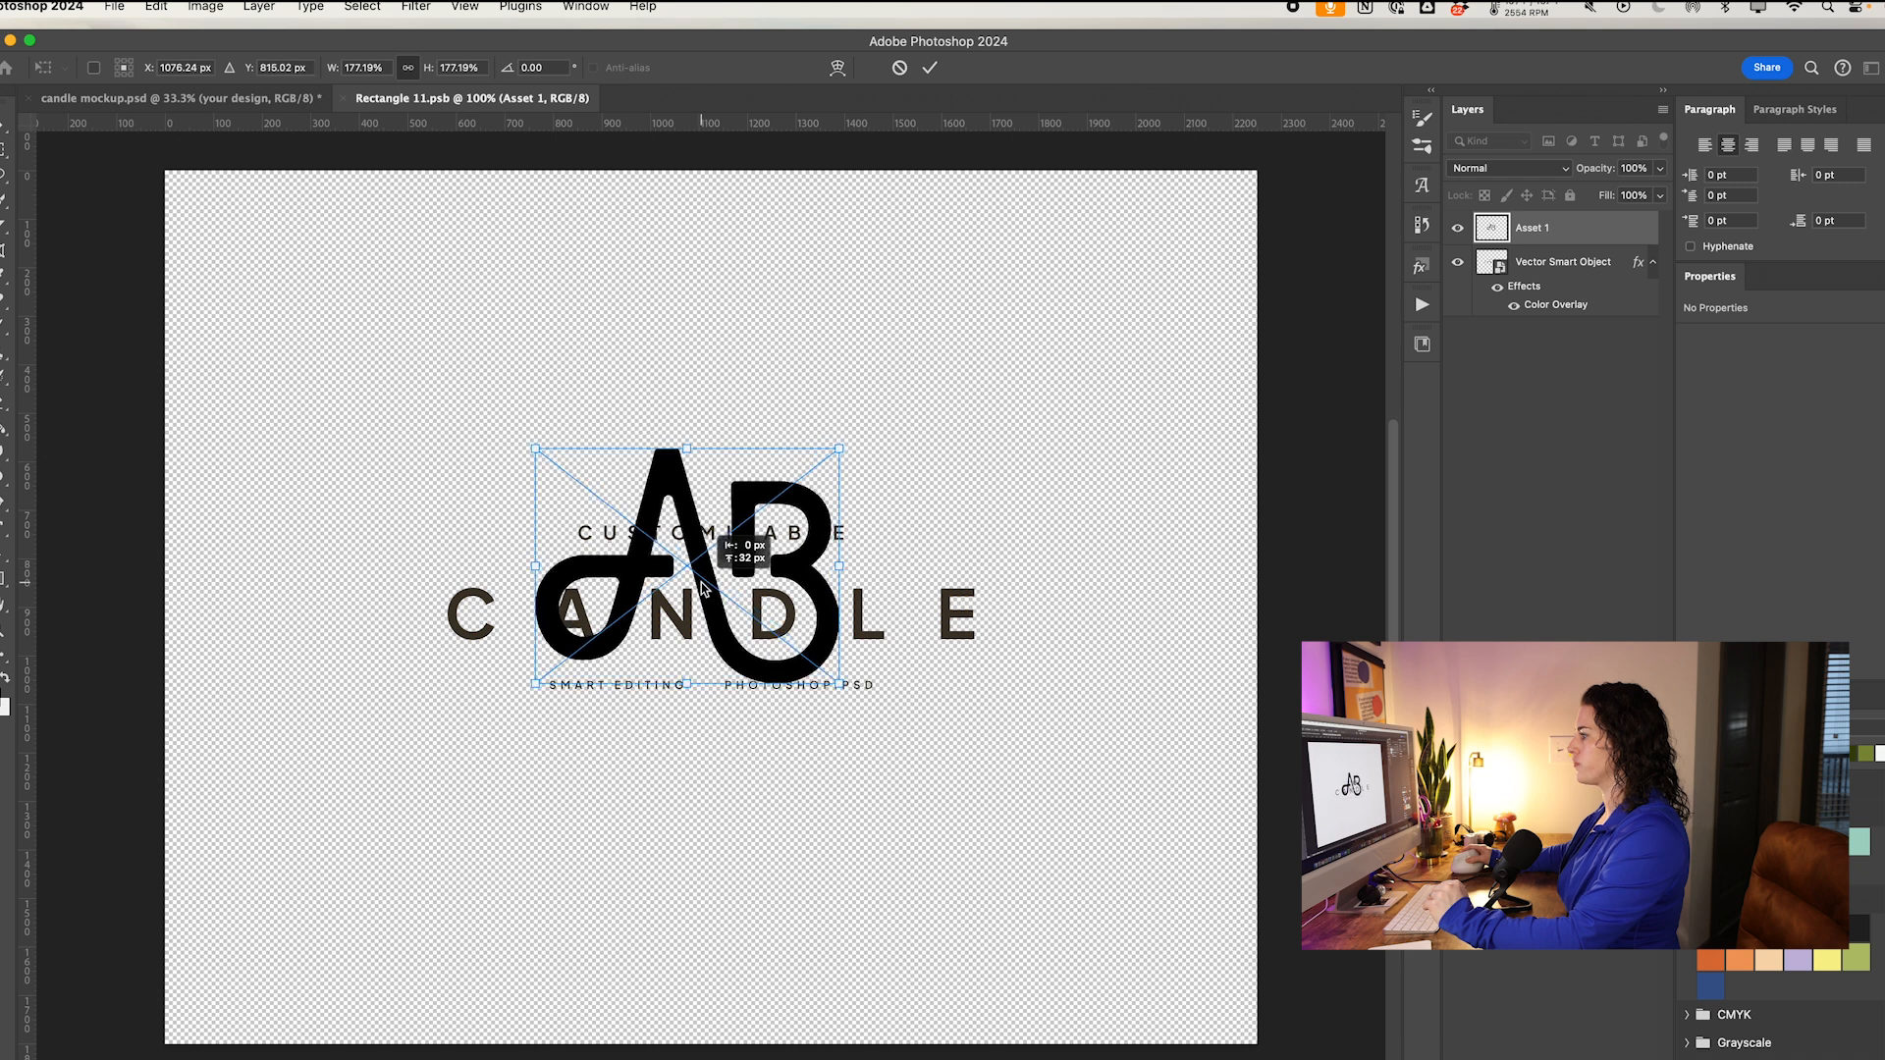
click(929, 67)
Step: Add a guide layout with 2 columns and 2 rows, and centre the AB logo on the vertical guide
click(1005, 320)
key(shift+super+g)
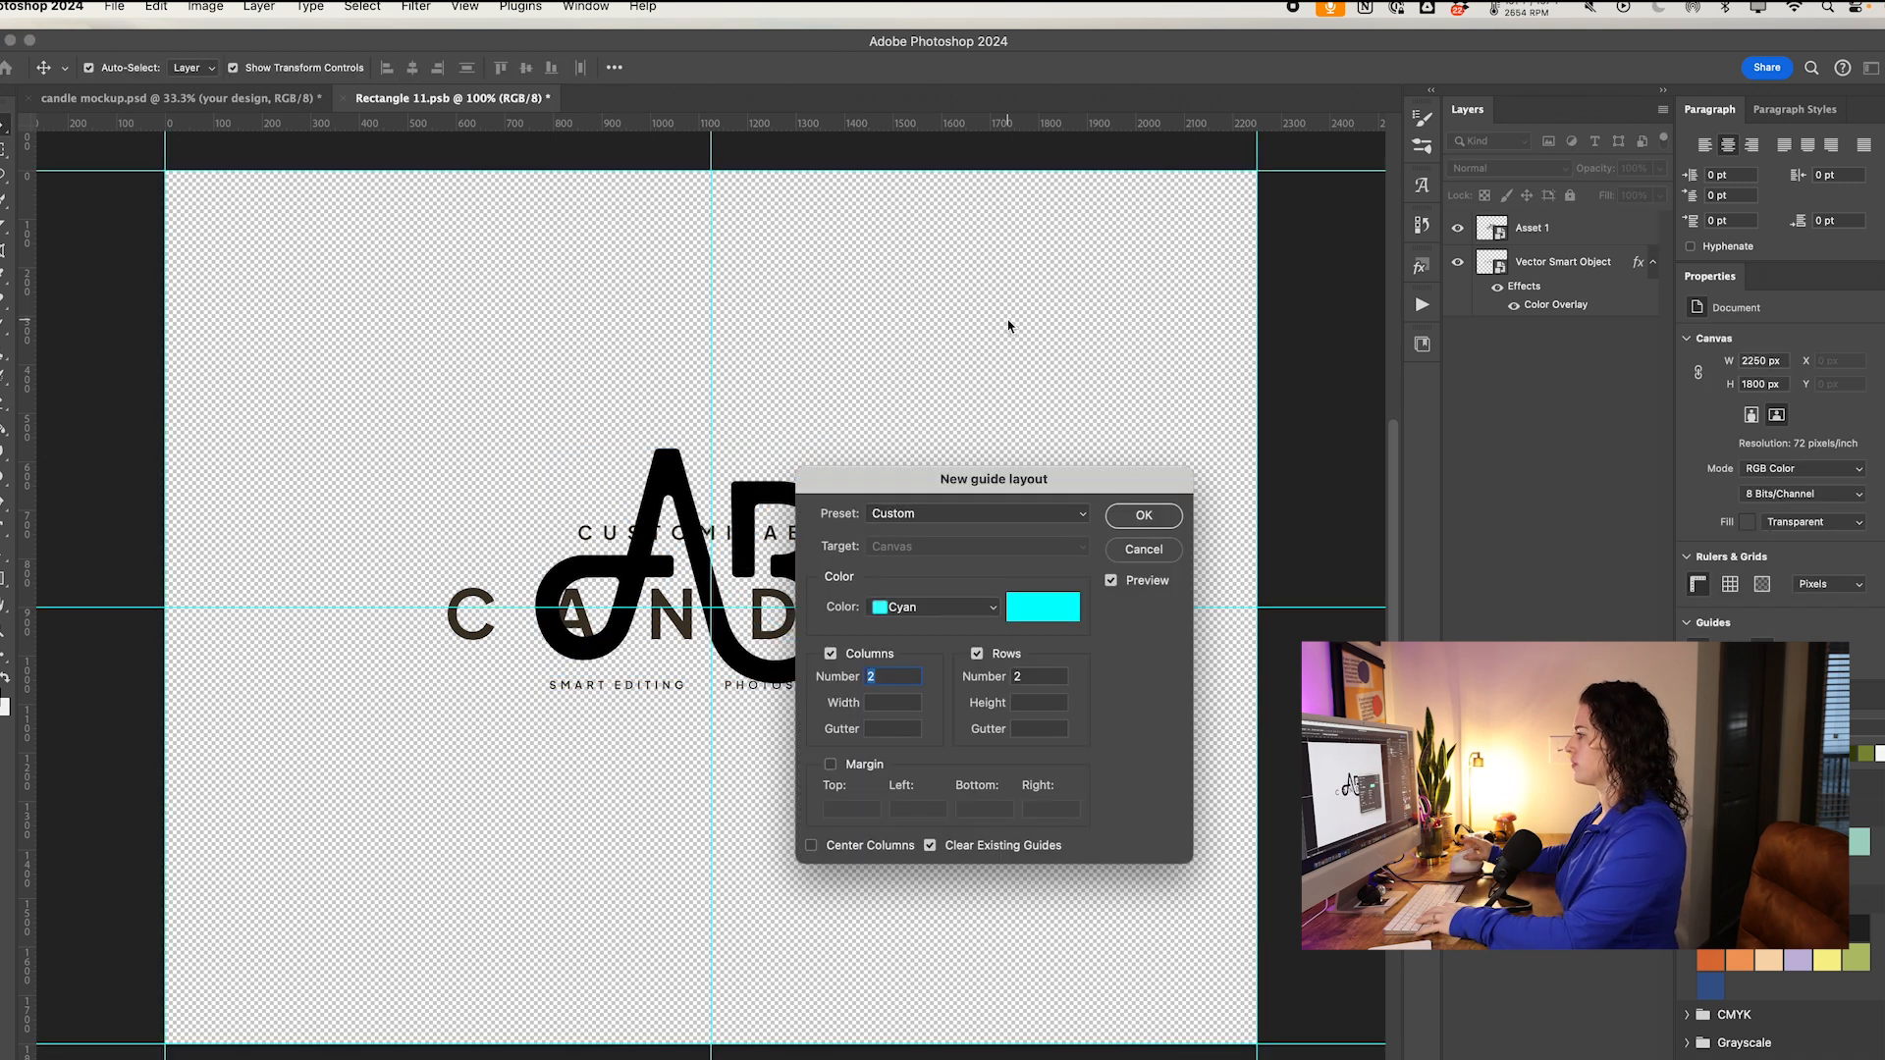
click(1138, 526)
mouse_move(745, 520)
mouse_down()
mouse_move(753, 453)
mouse_move(741, 489)
mouse_move(759, 492)
mouse_up()
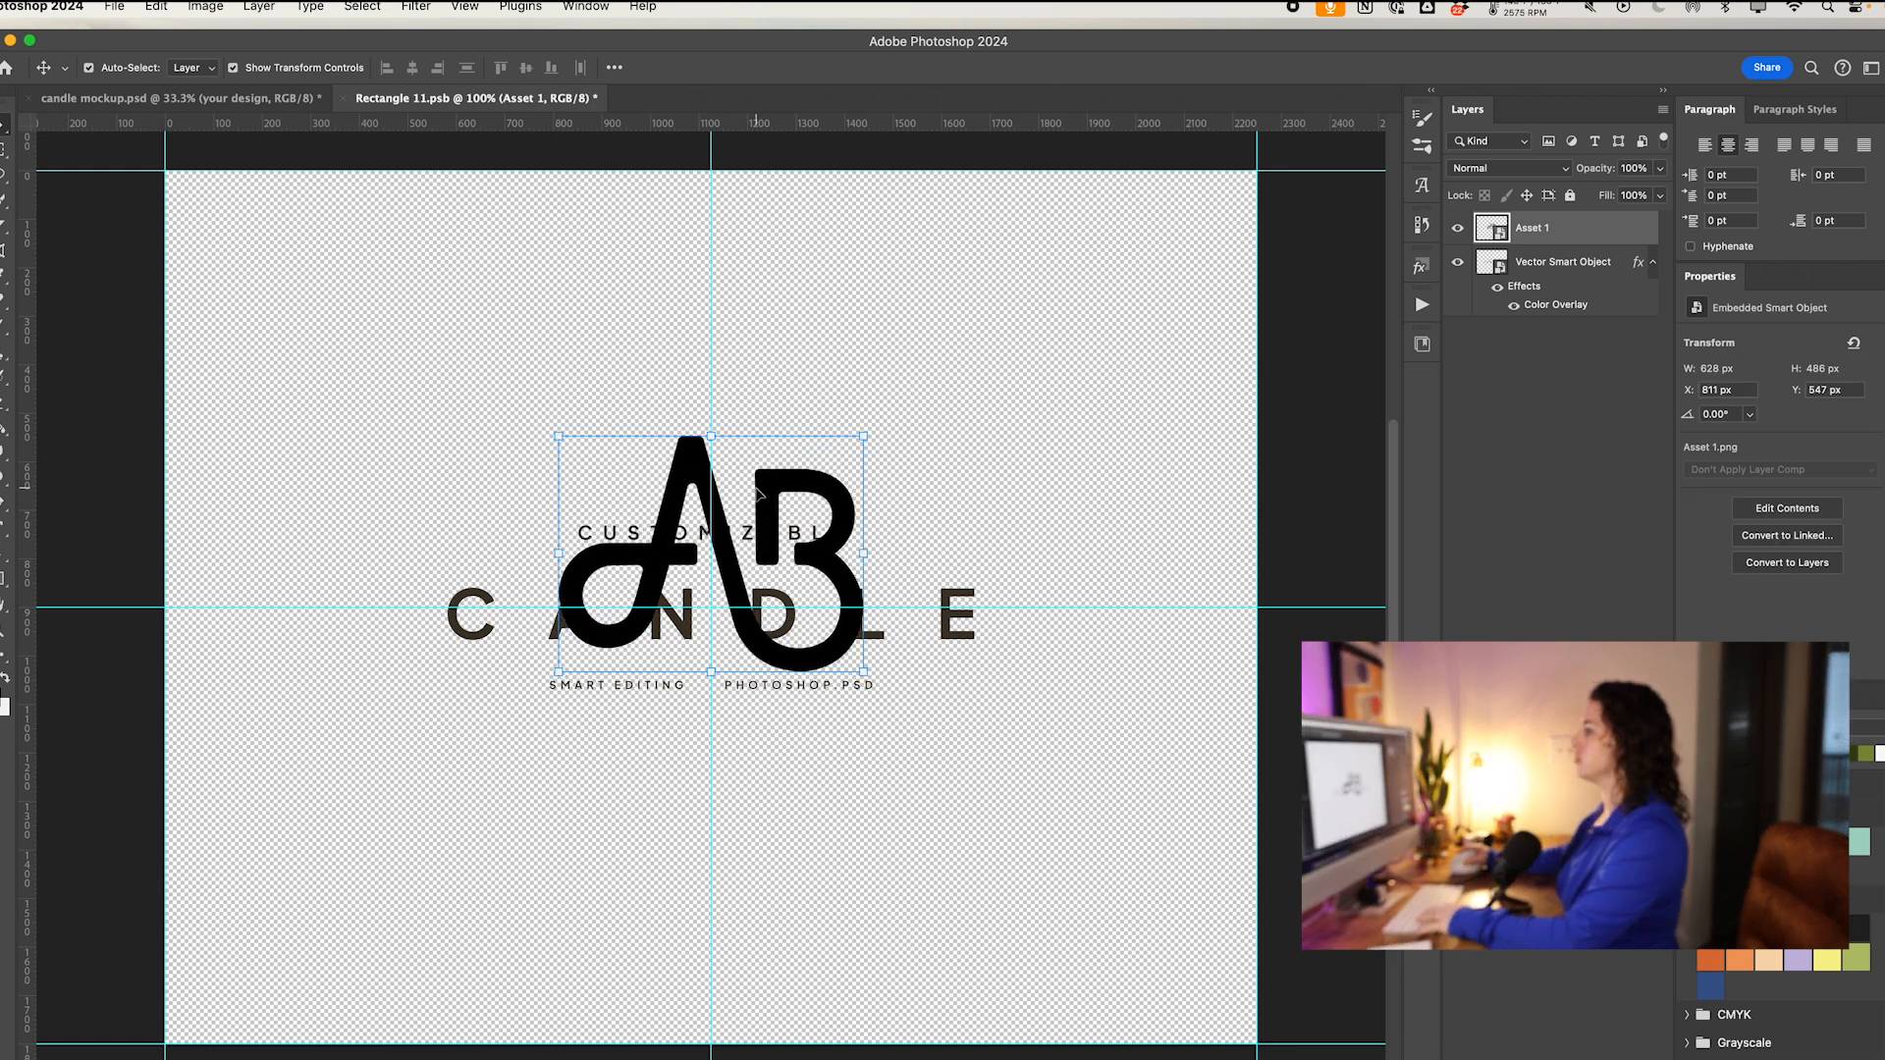
click(267, 100)
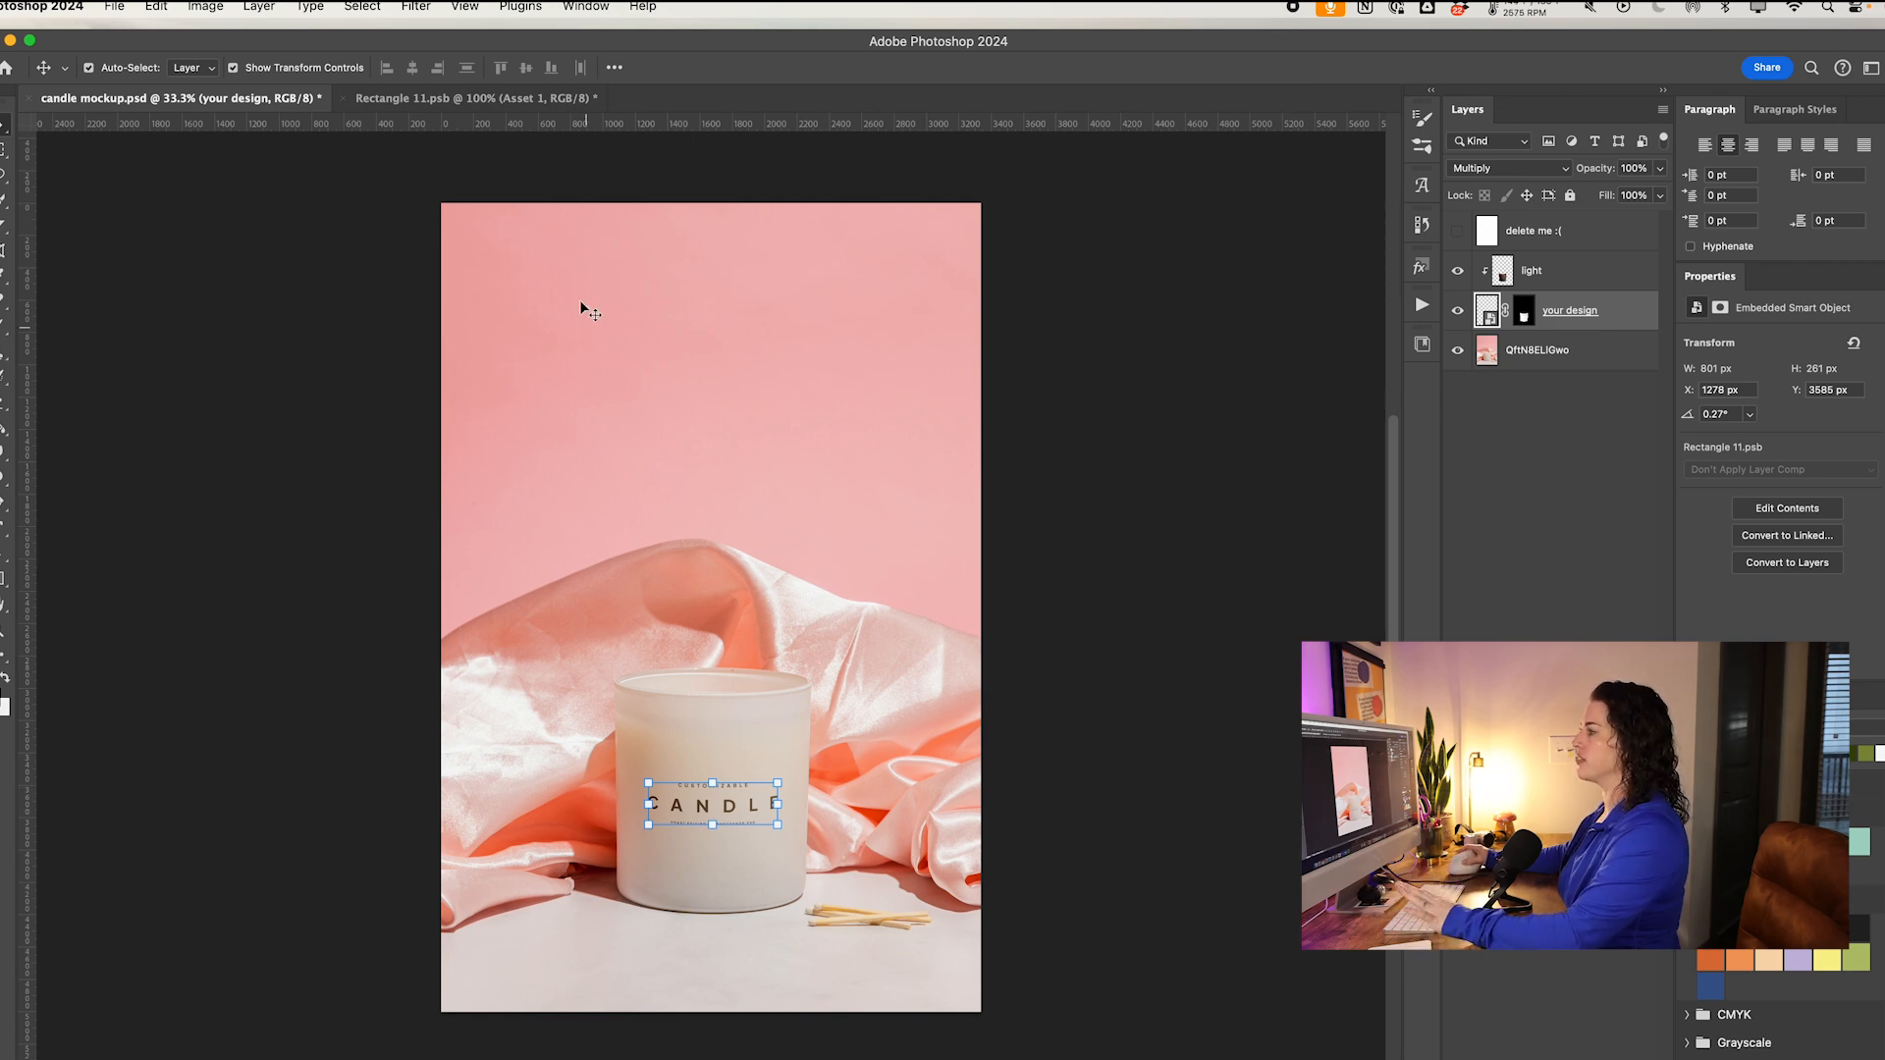
click(471, 99)
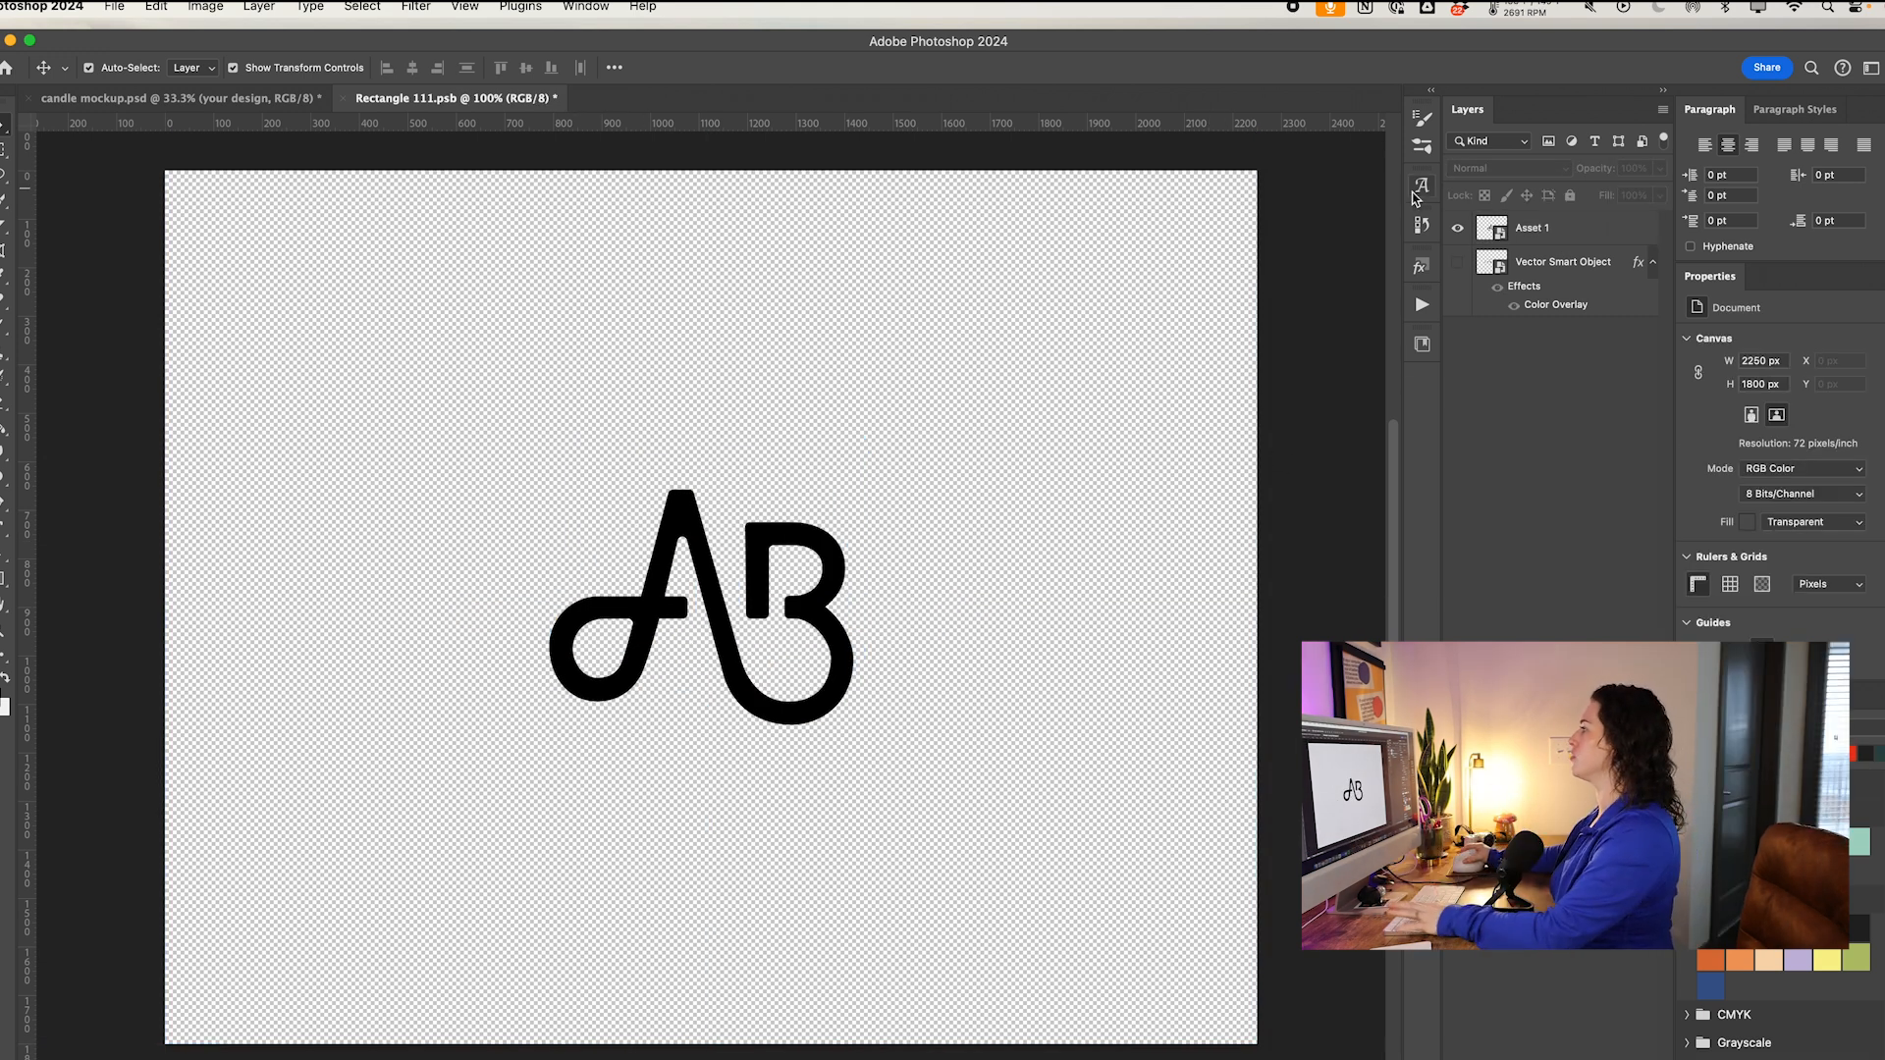
Step: Add the text "ab candle co." below the AB logo and move it down near the canvas's lower edge
click(5, 547)
click(738, 856)
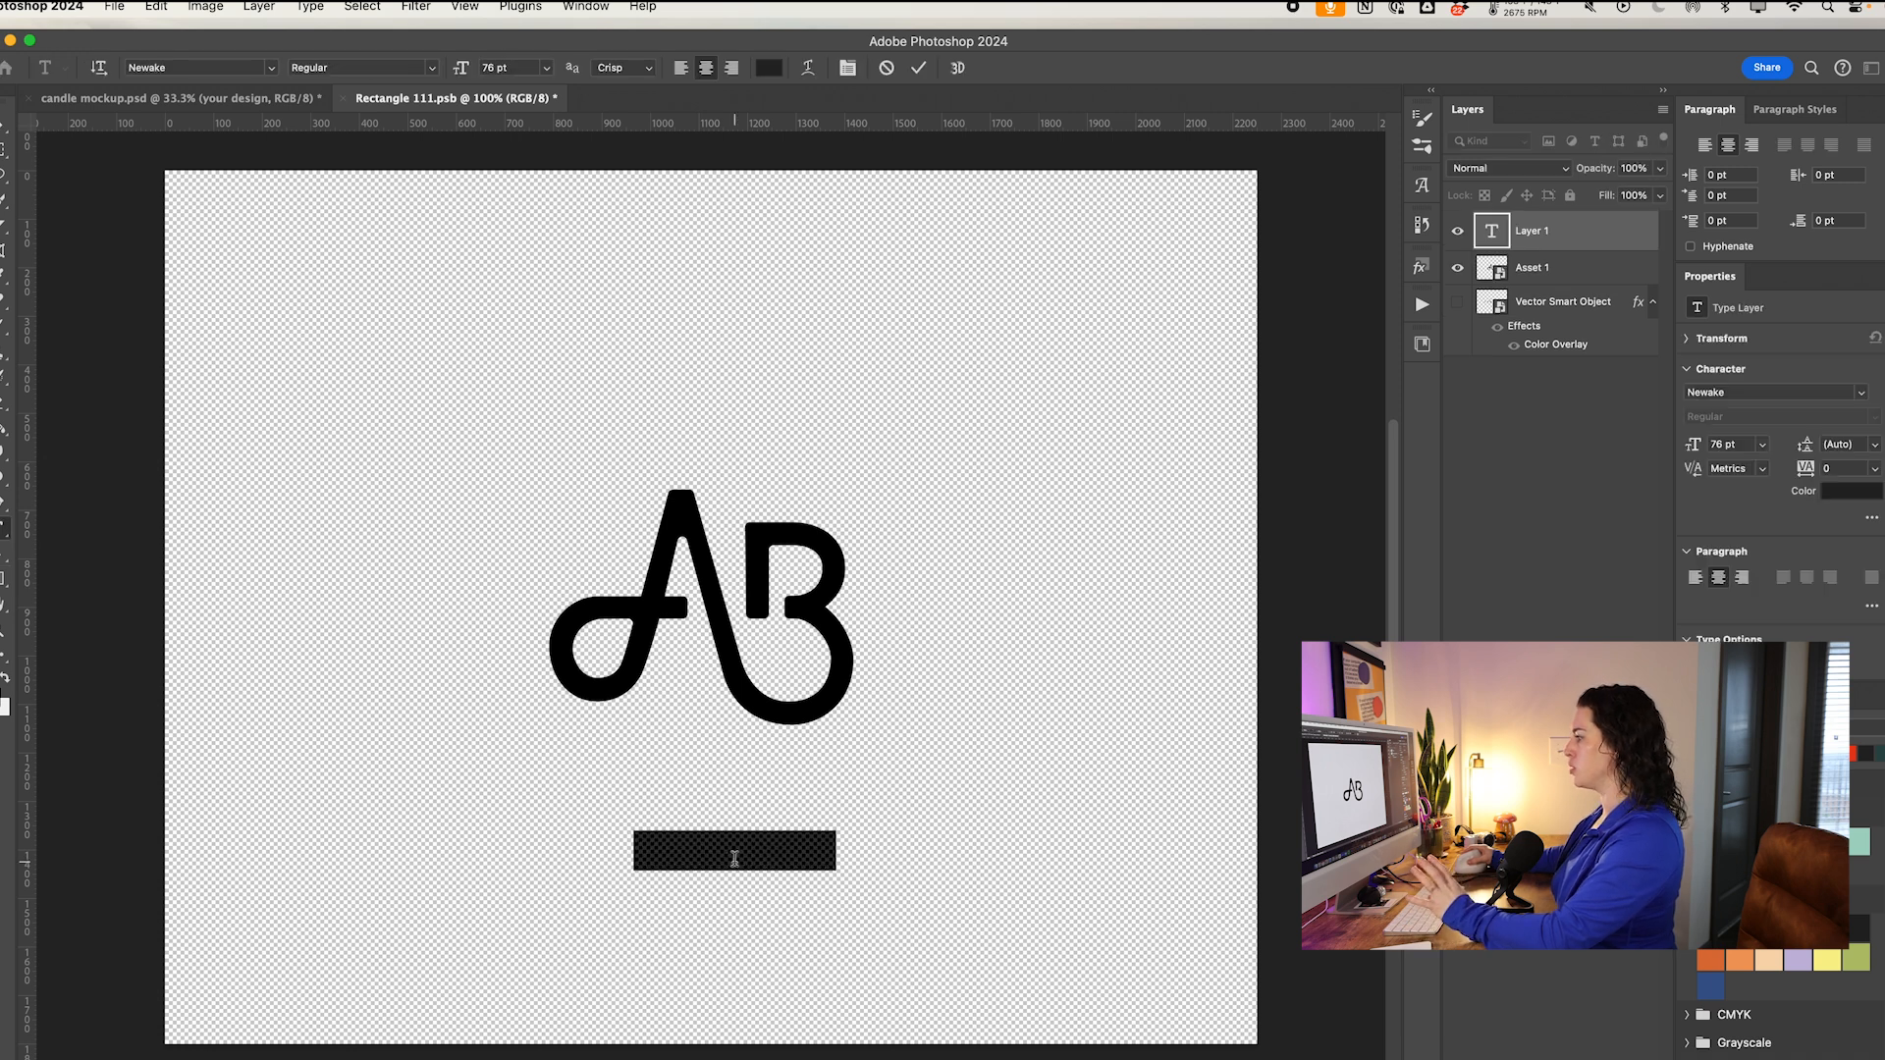
click(735, 859)
text(candle)
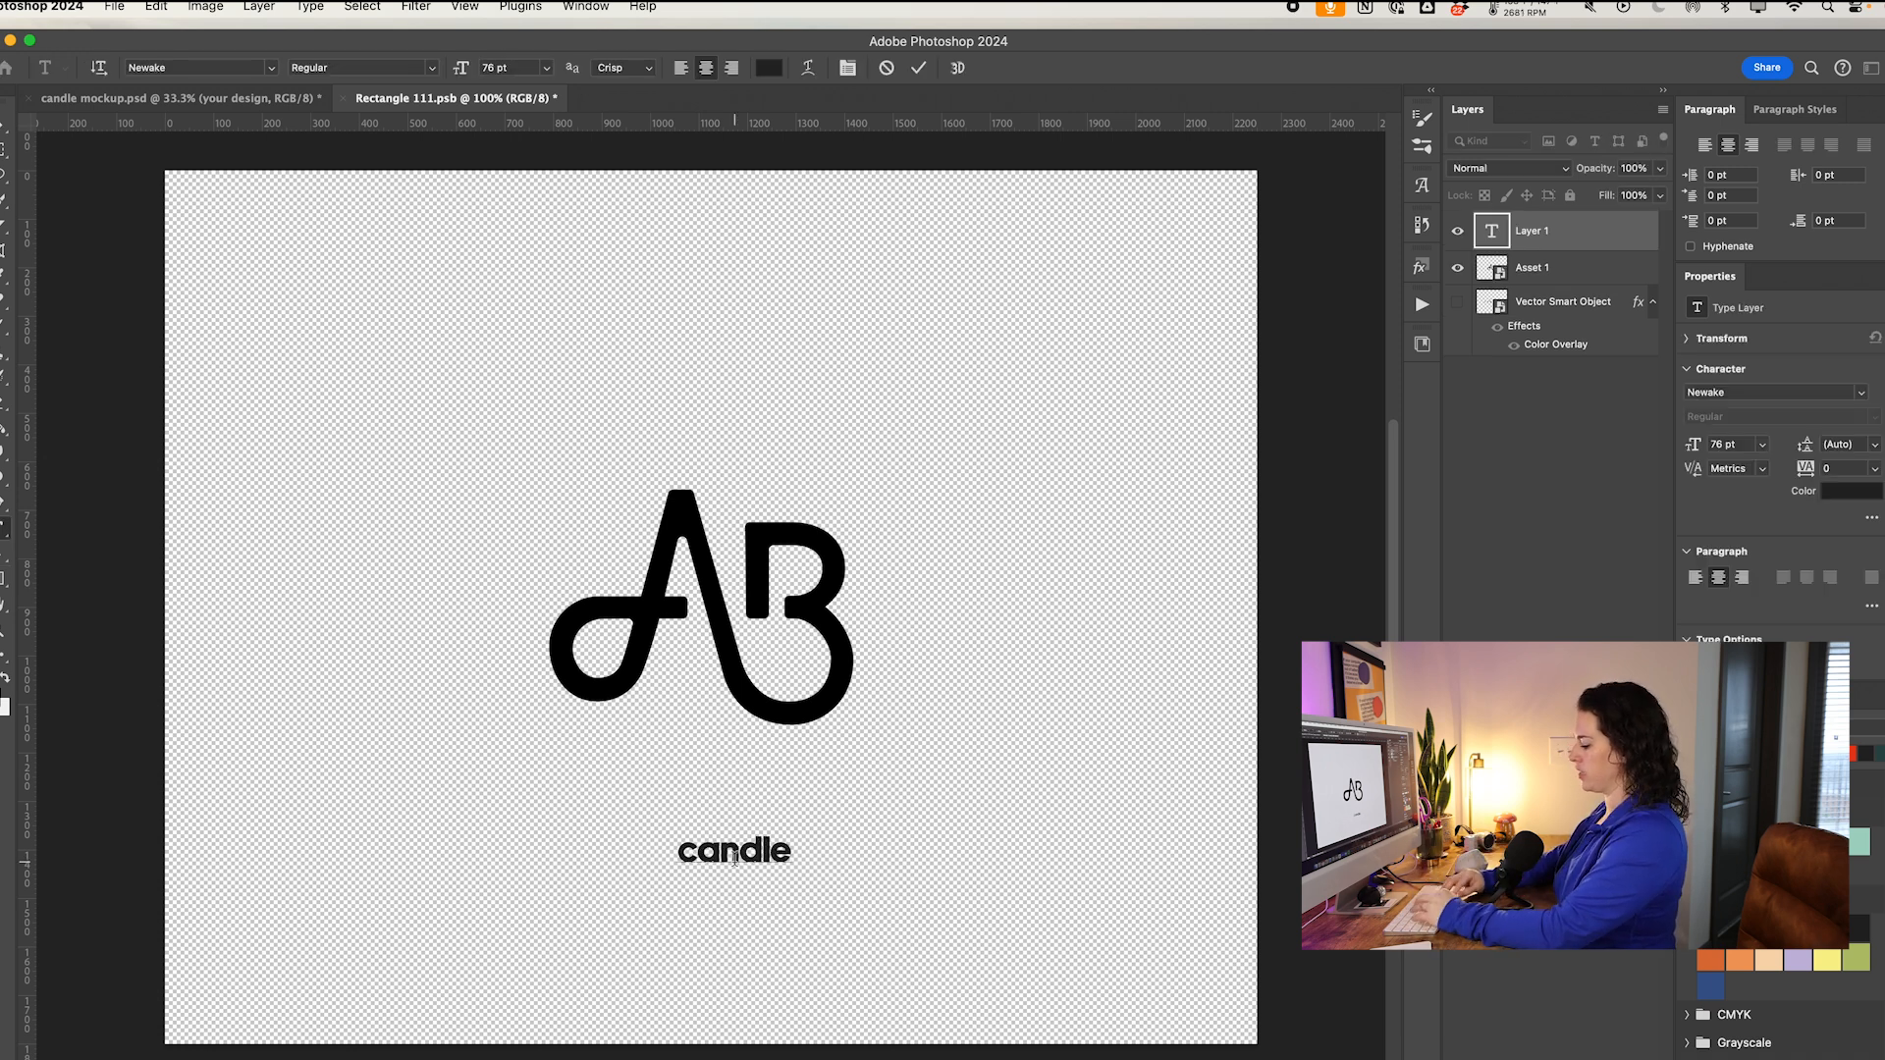
text( co.)
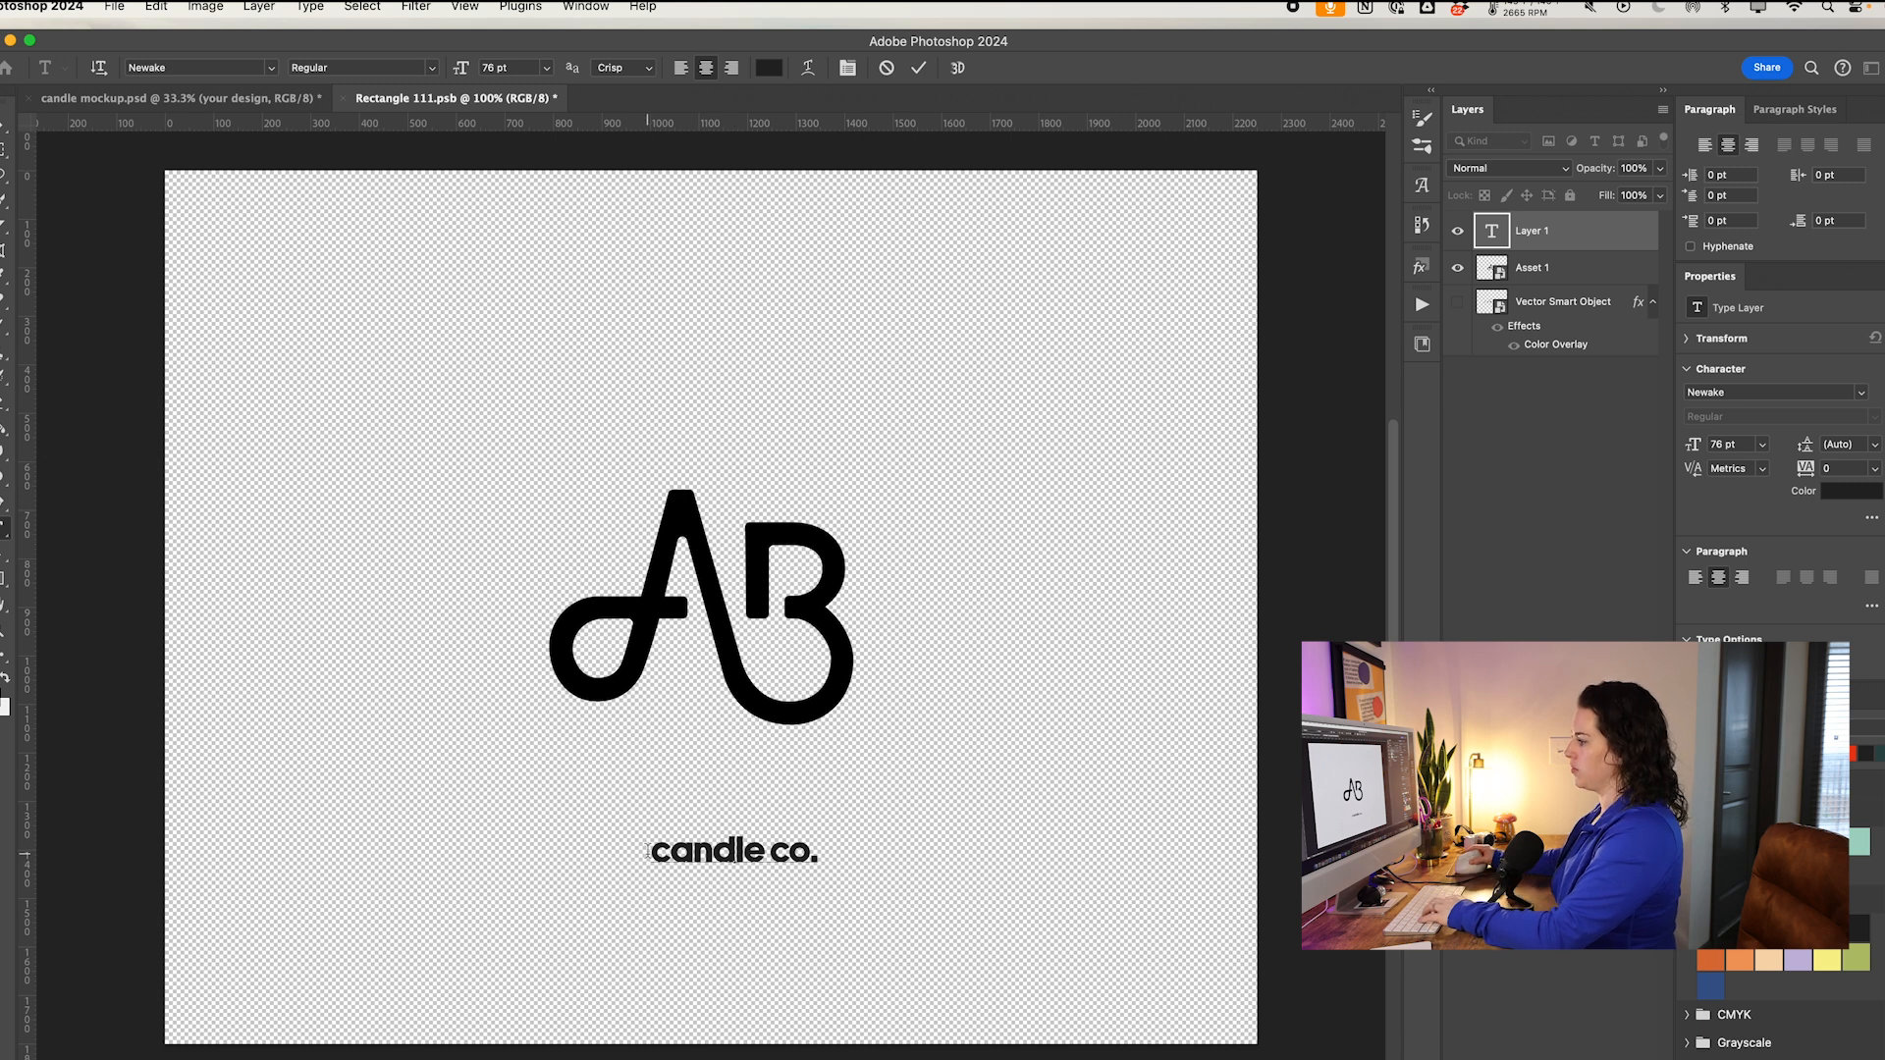
text(ab)
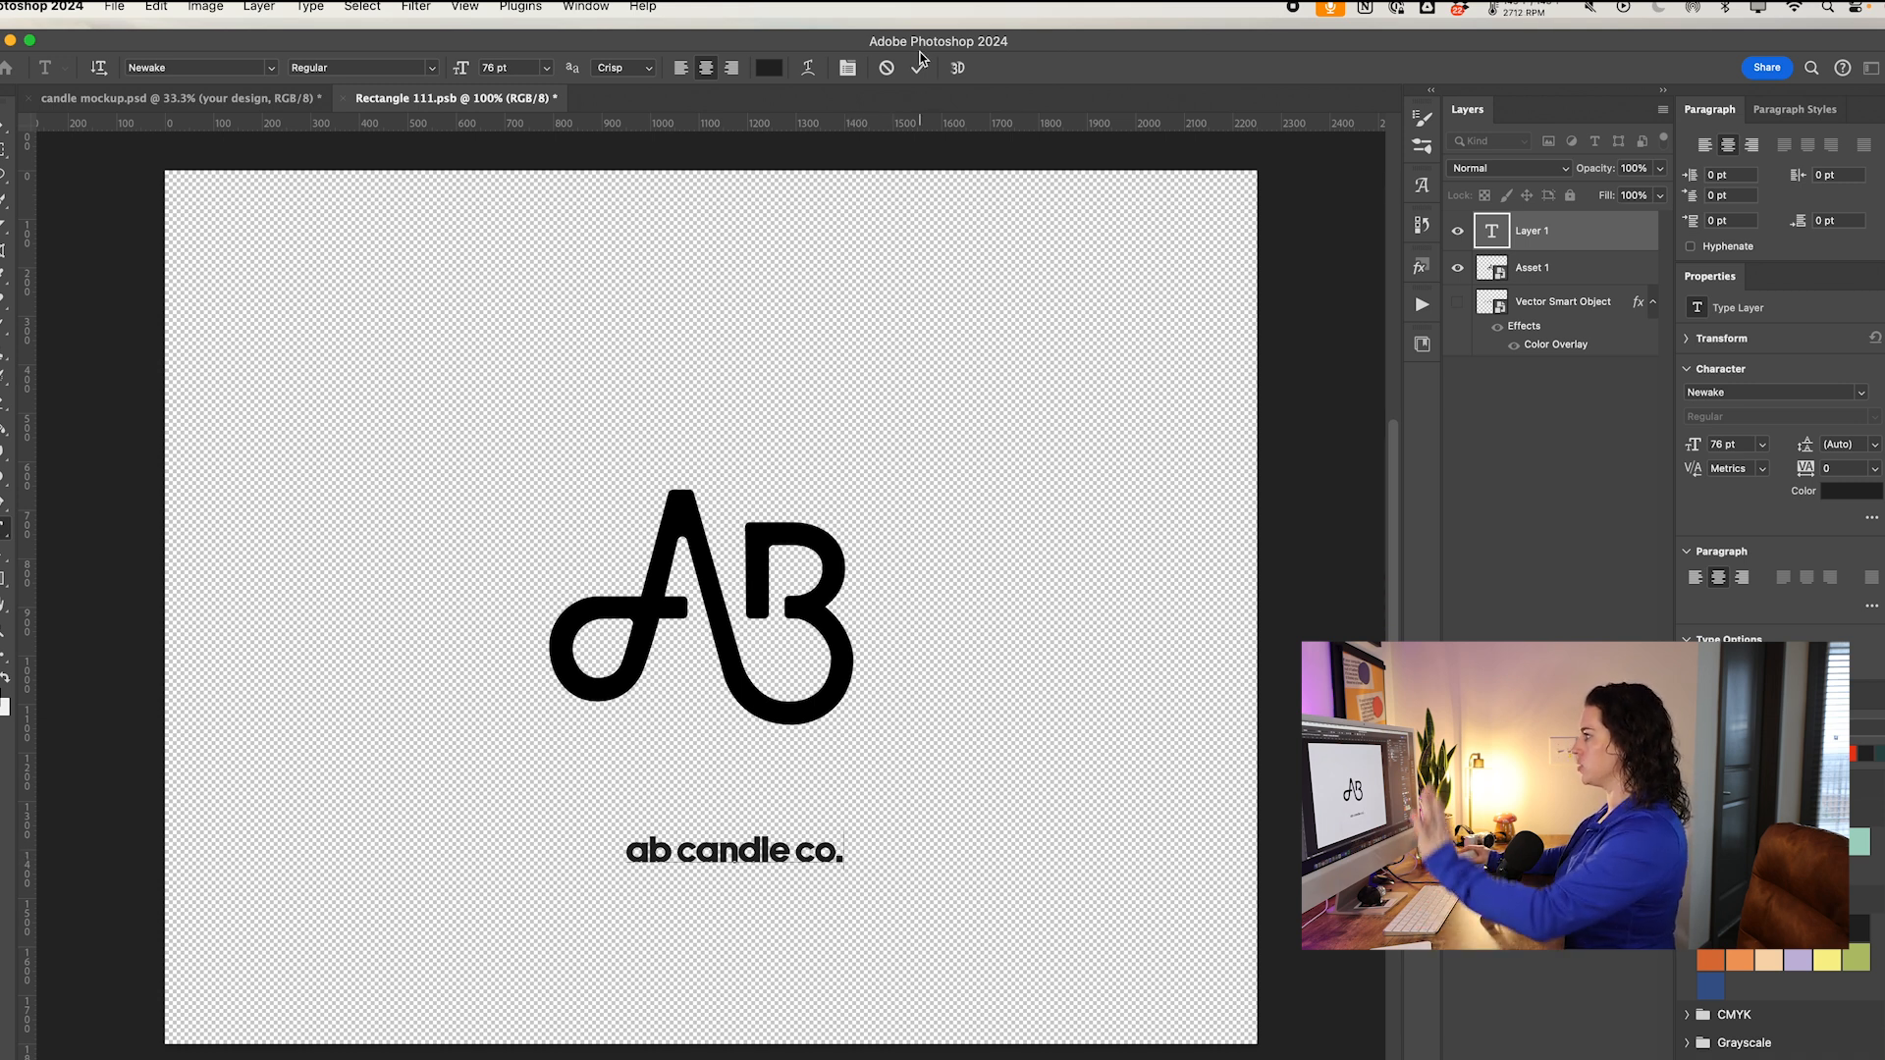
click(14, 139)
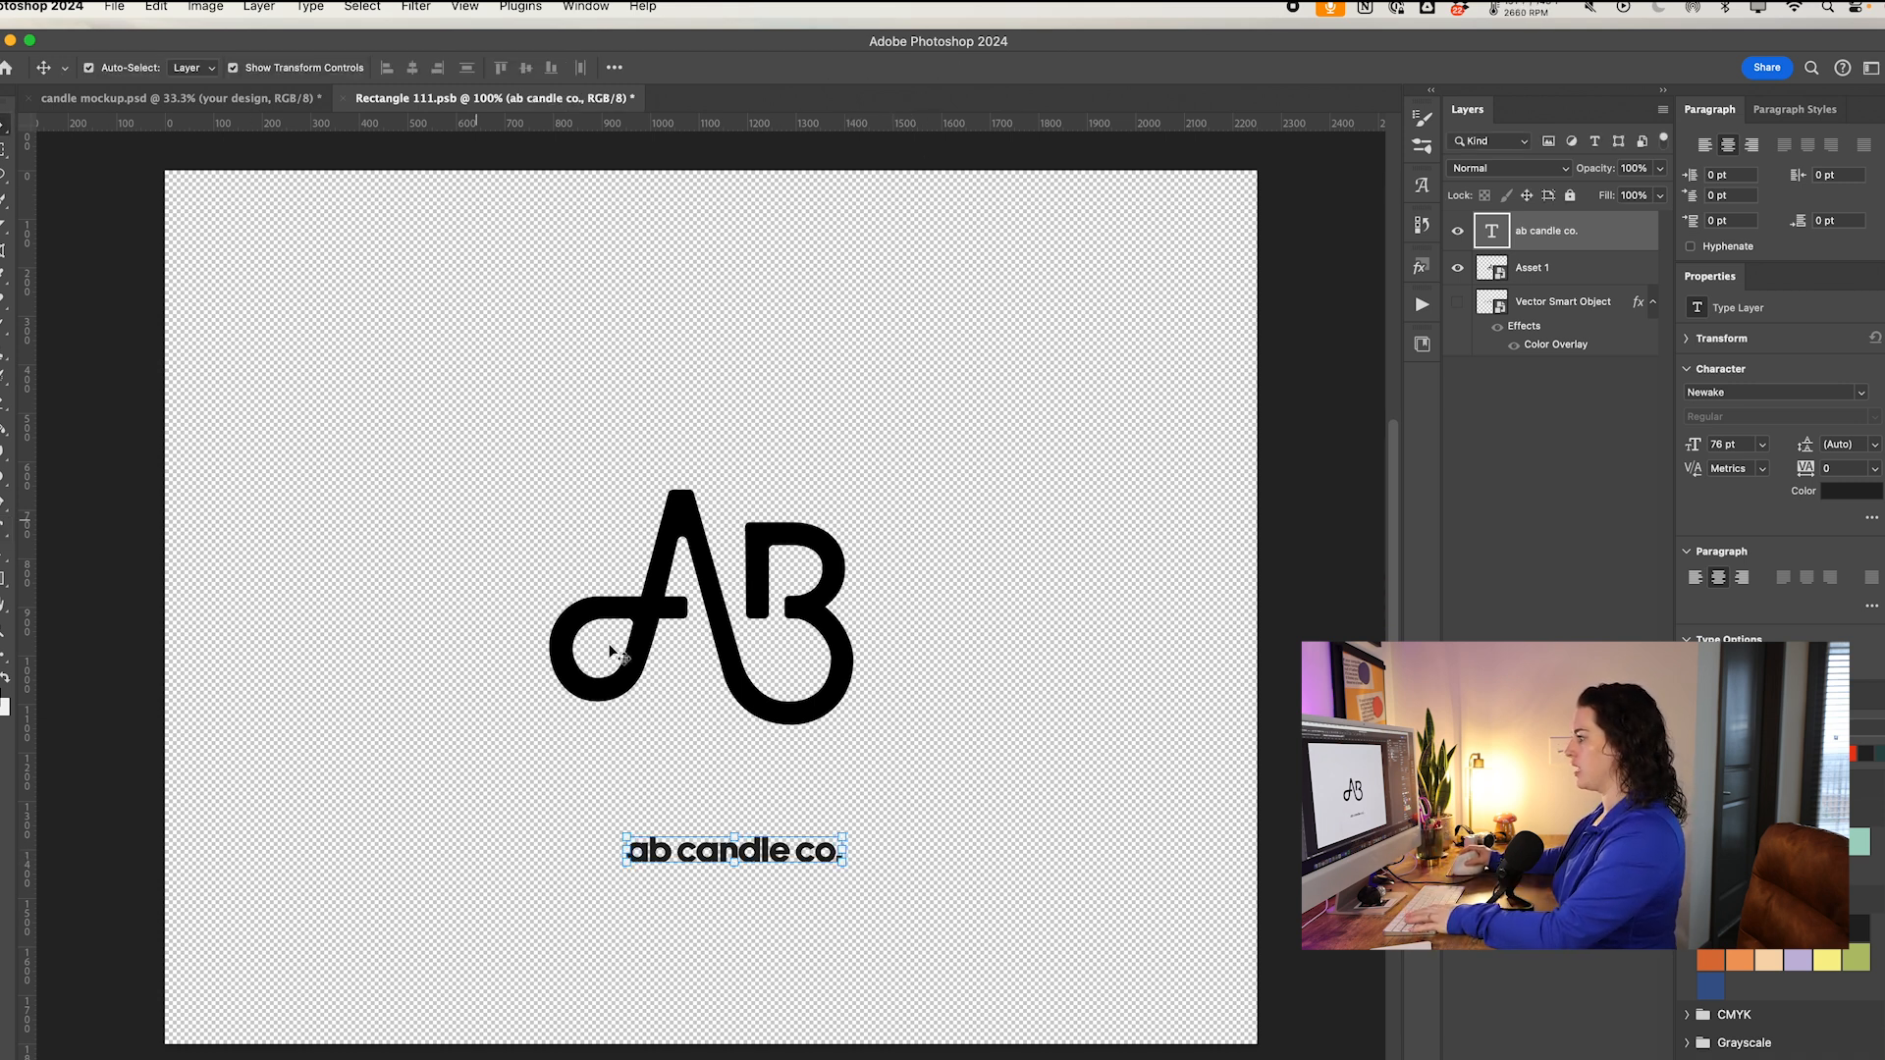
drag(770, 856, 754, 943)
click(815, 863)
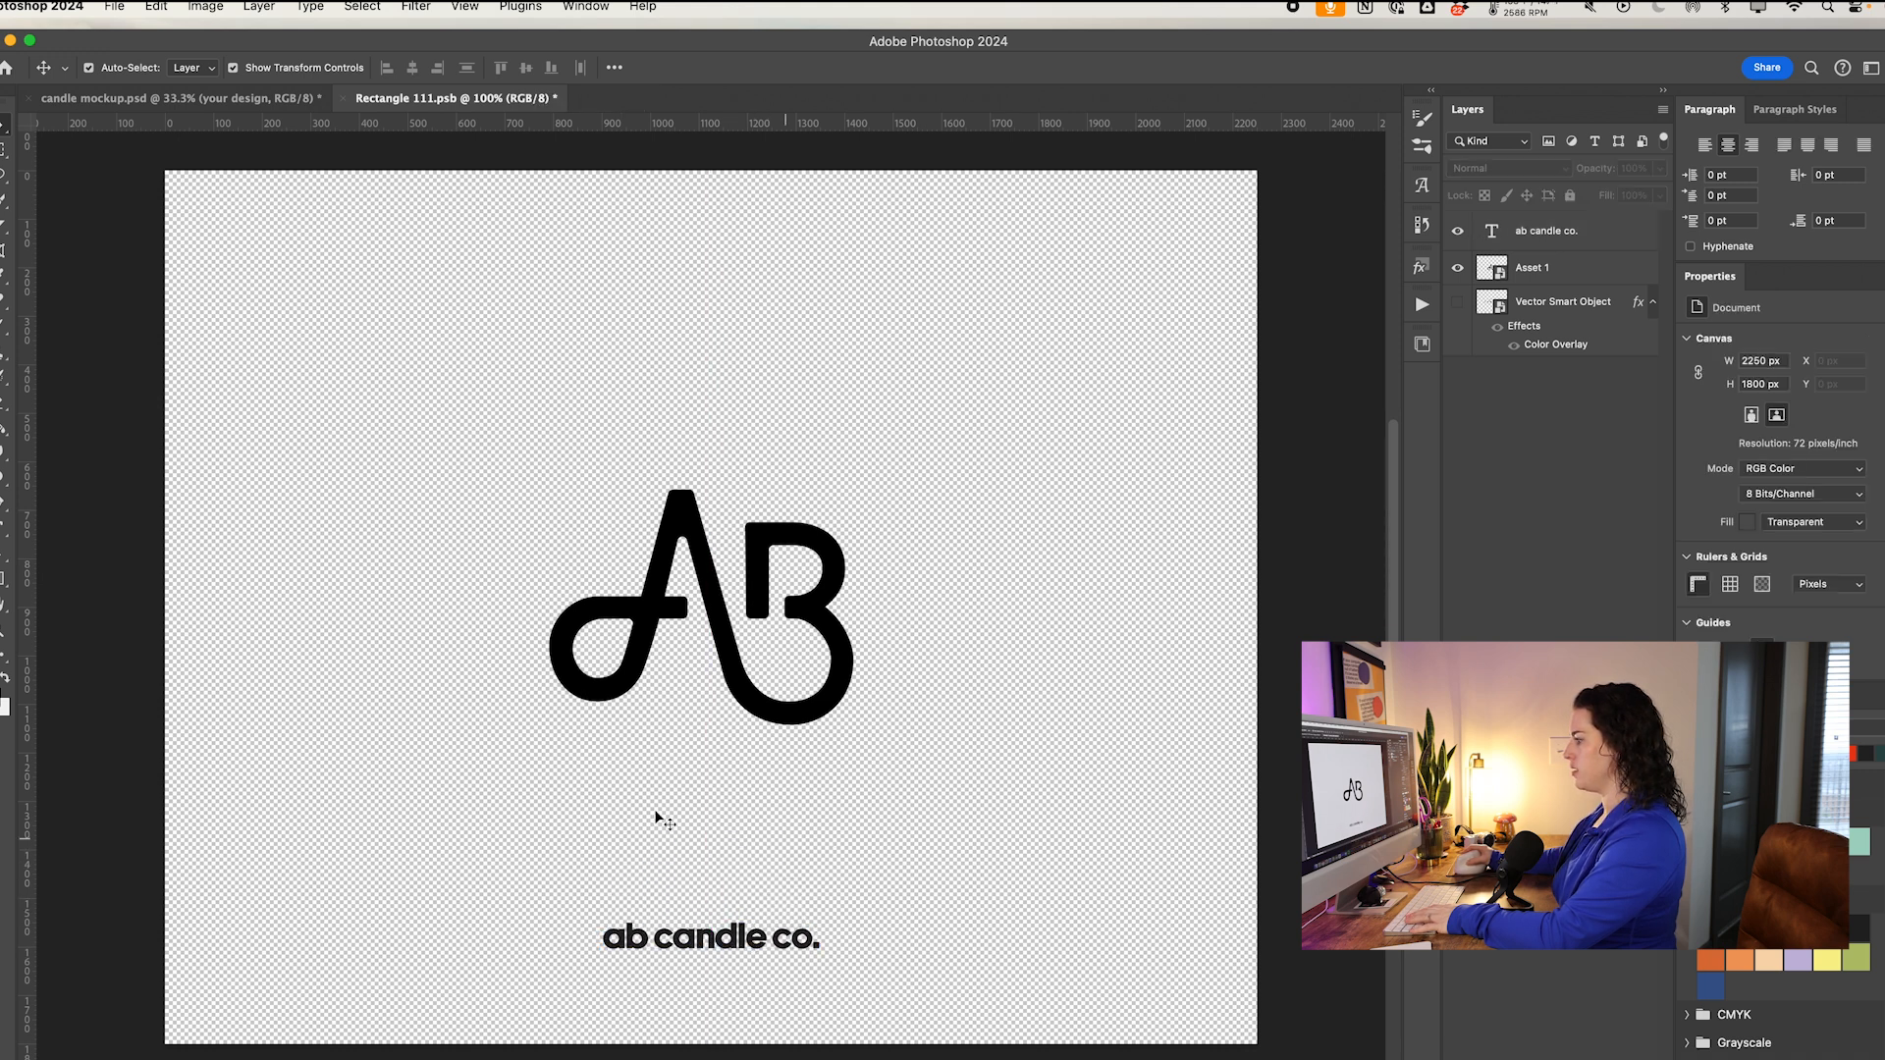
Step: Add a second text line reading "jasmine citrus" between the AB logo and "ab candle co."
key(t)
click(706, 854)
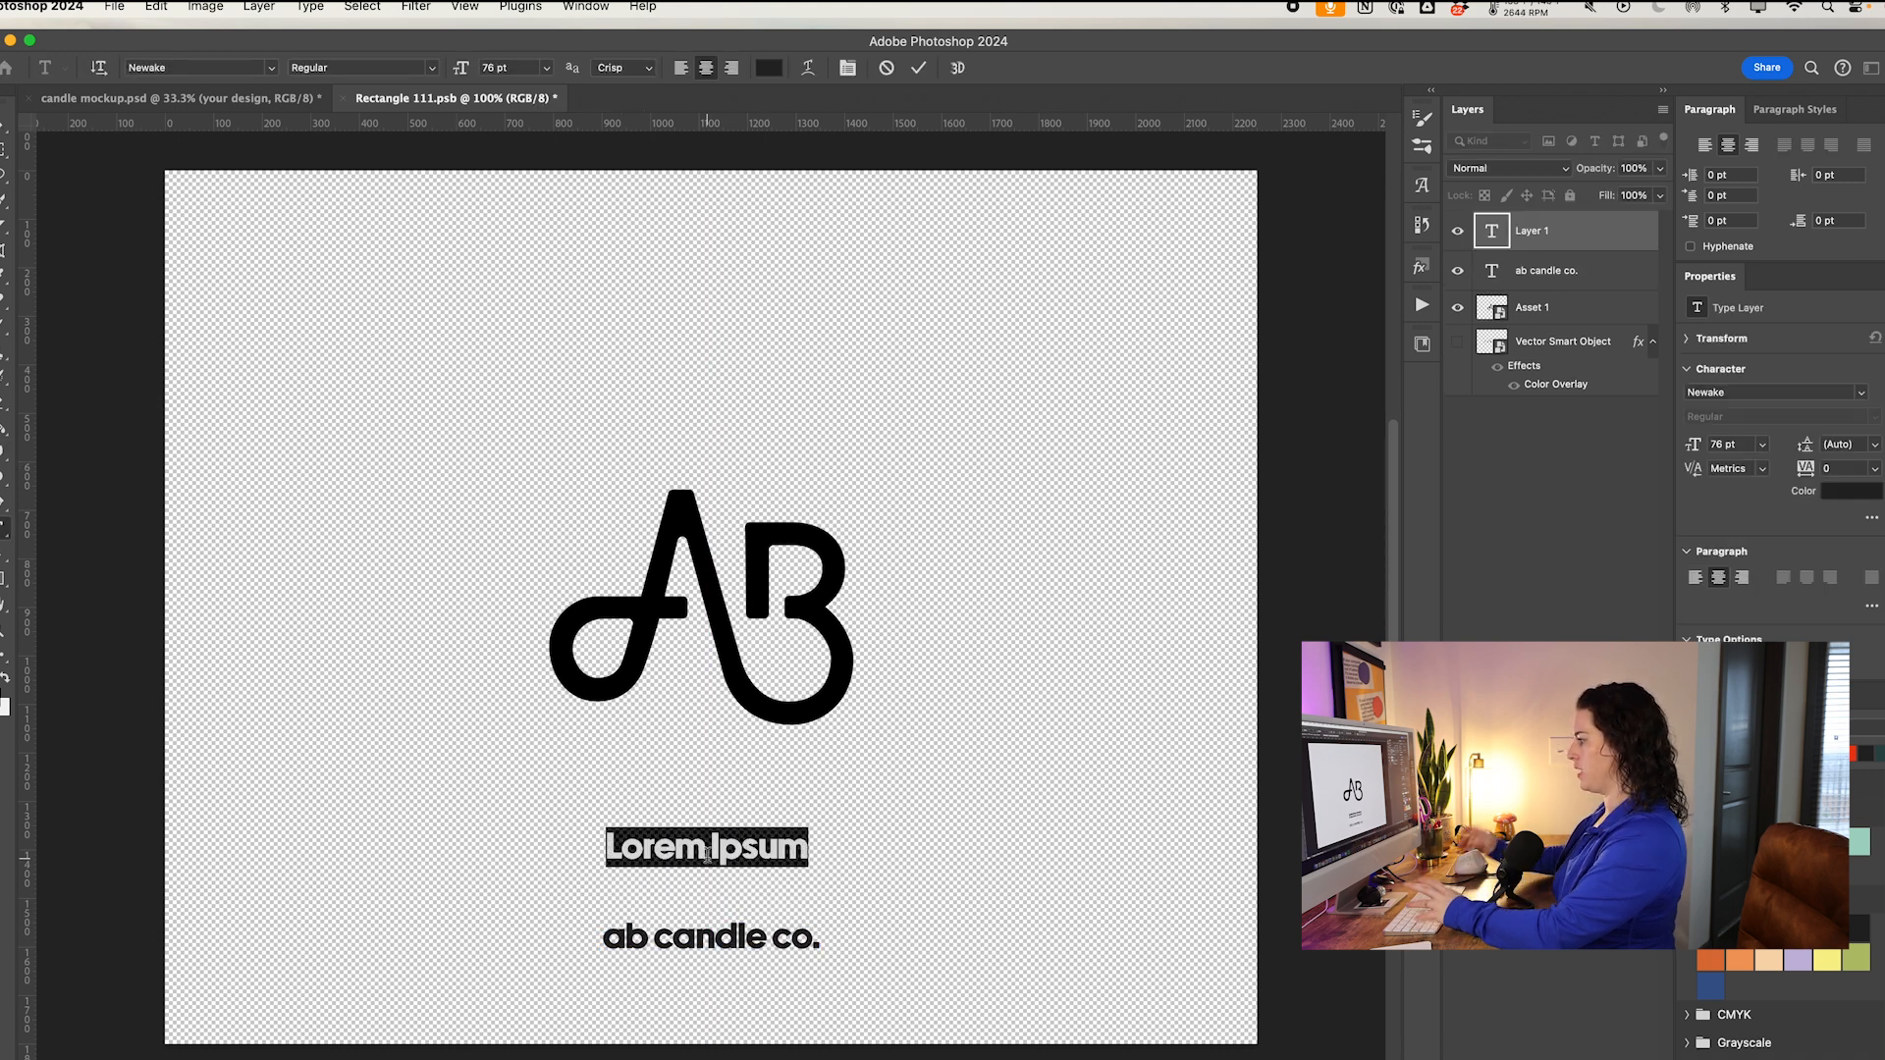
text(jasmine)
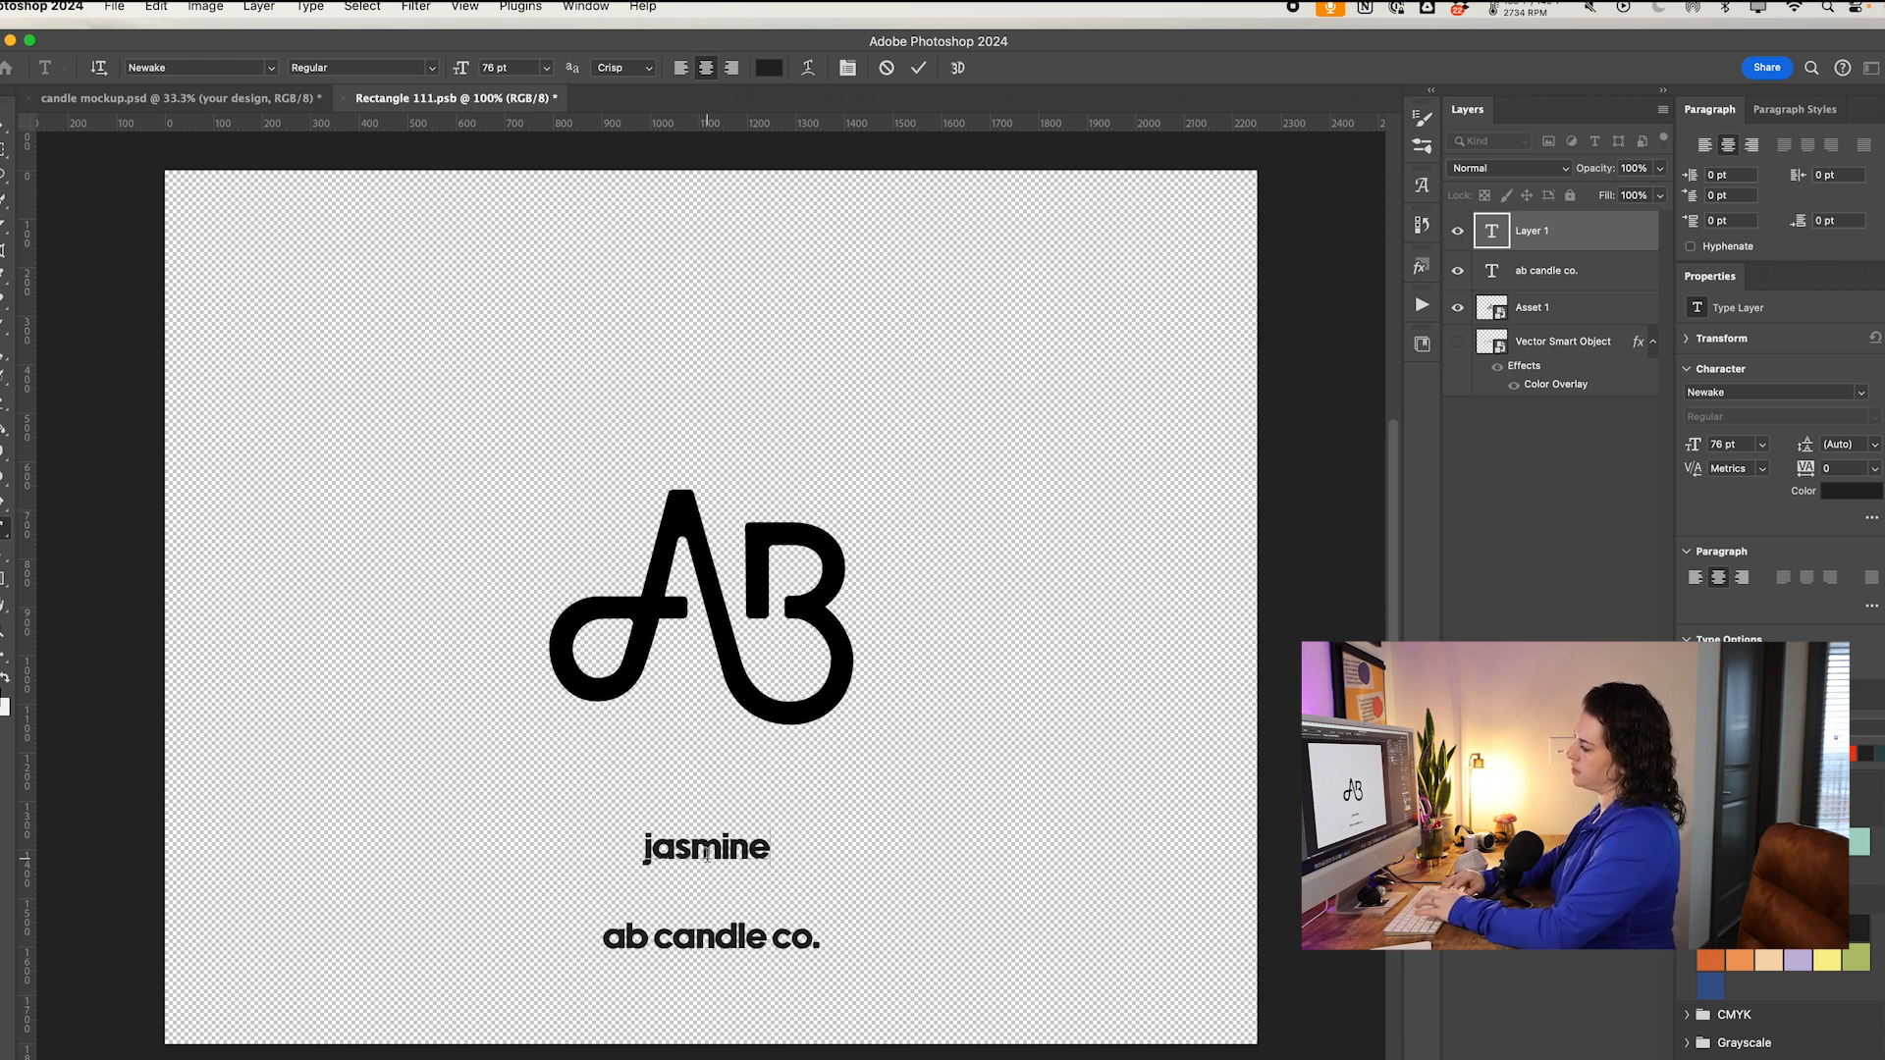
text( c)
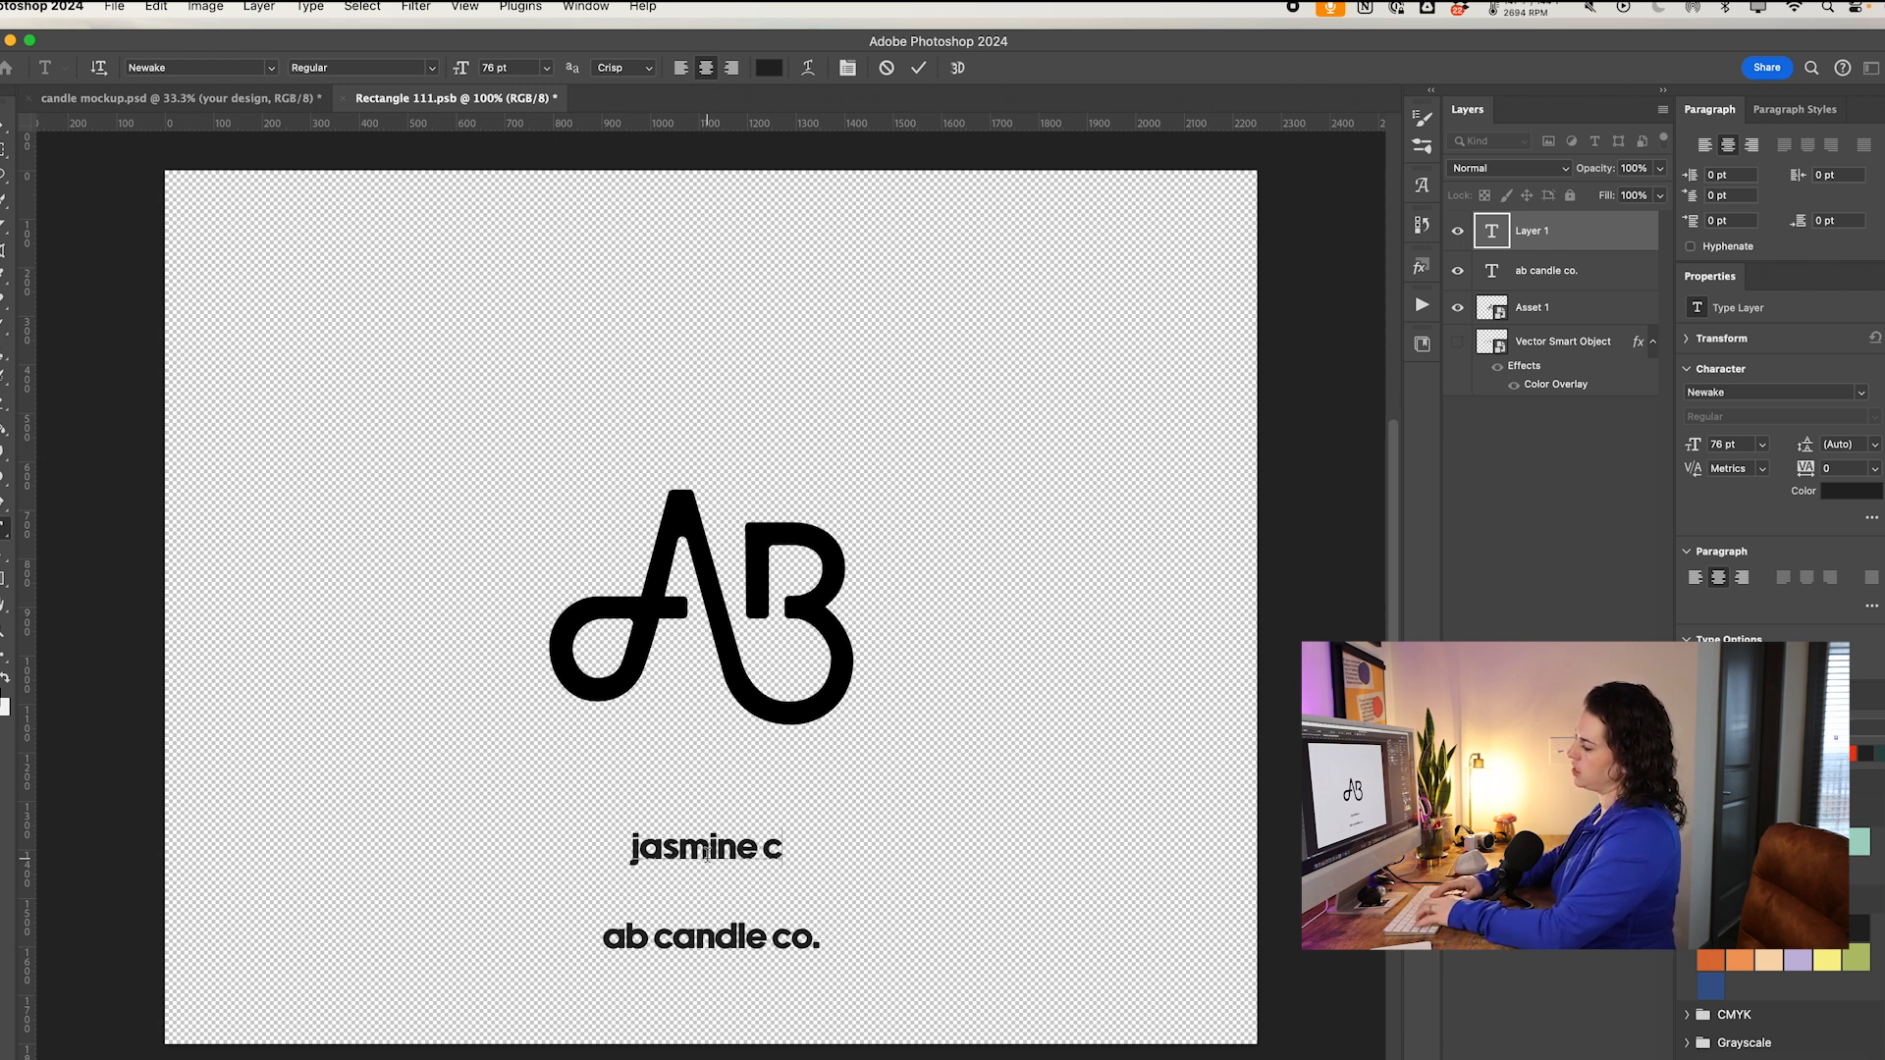
text(itrsu)
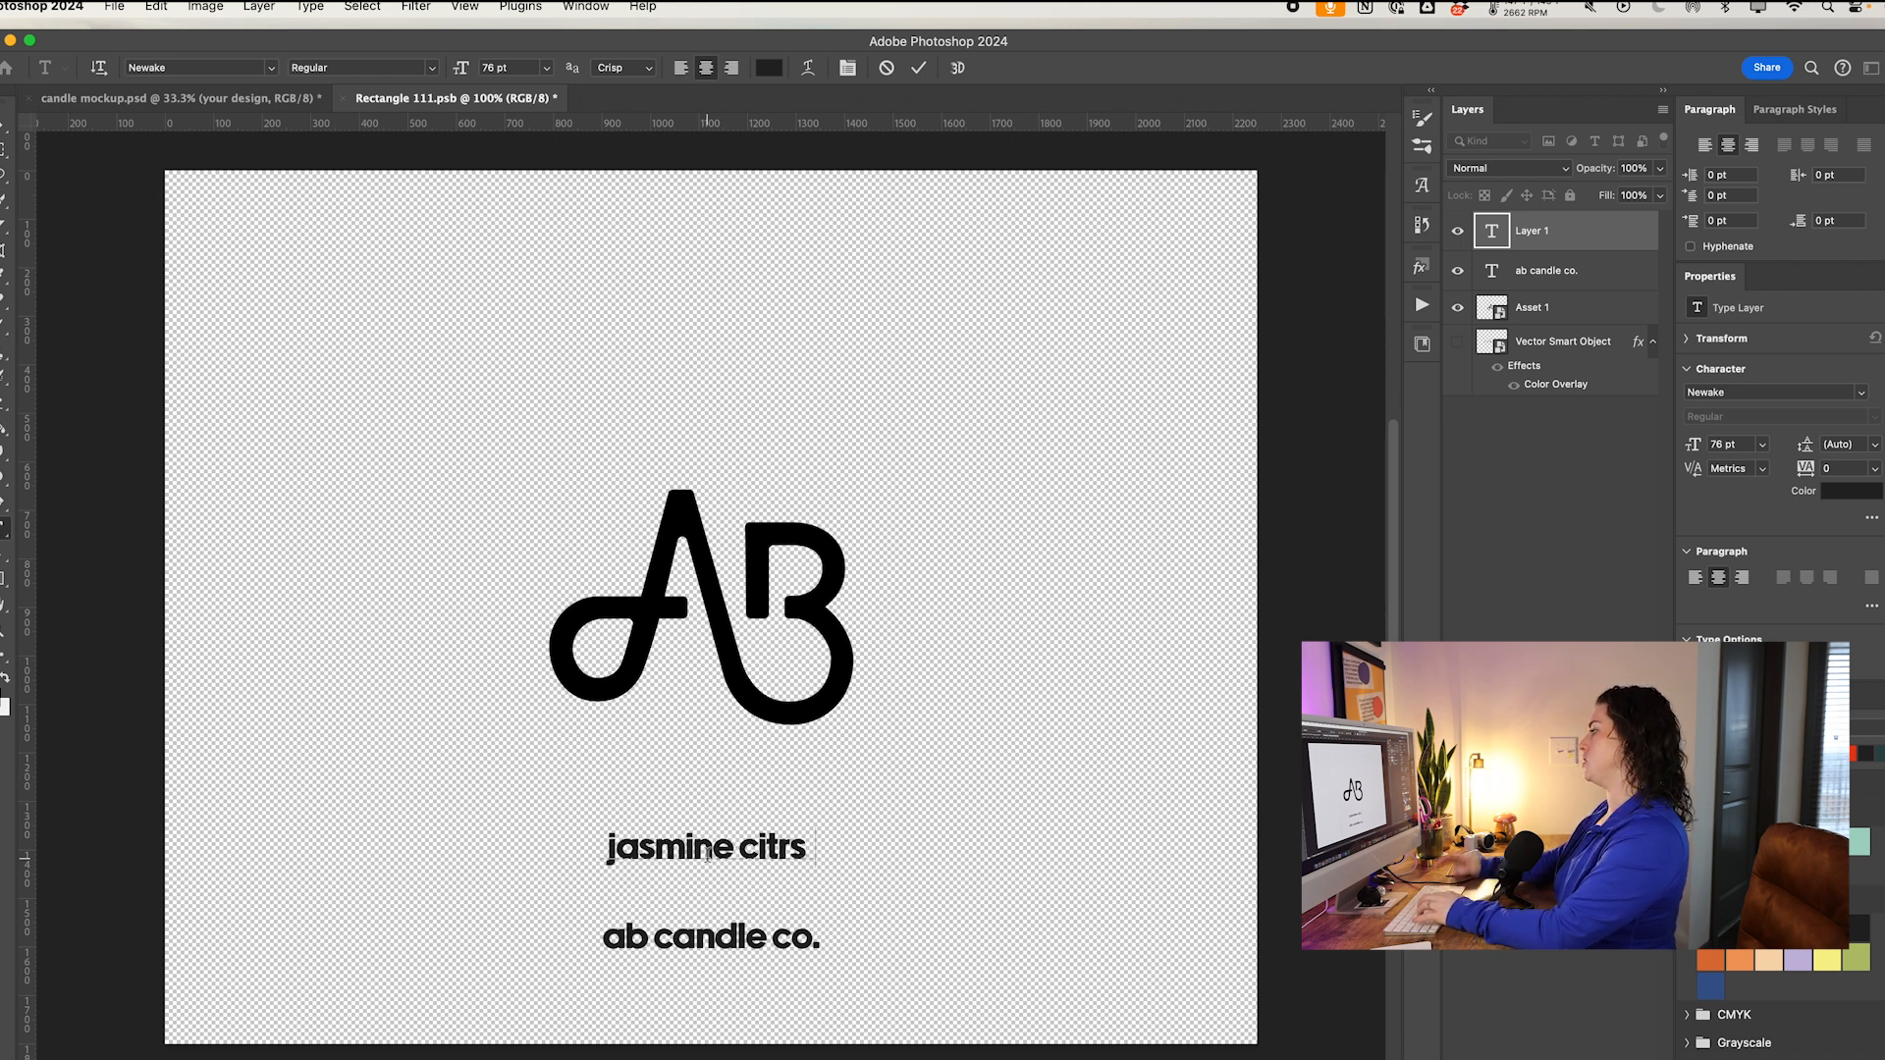
key(BackSpace)
key(BackSpace)
text(us)
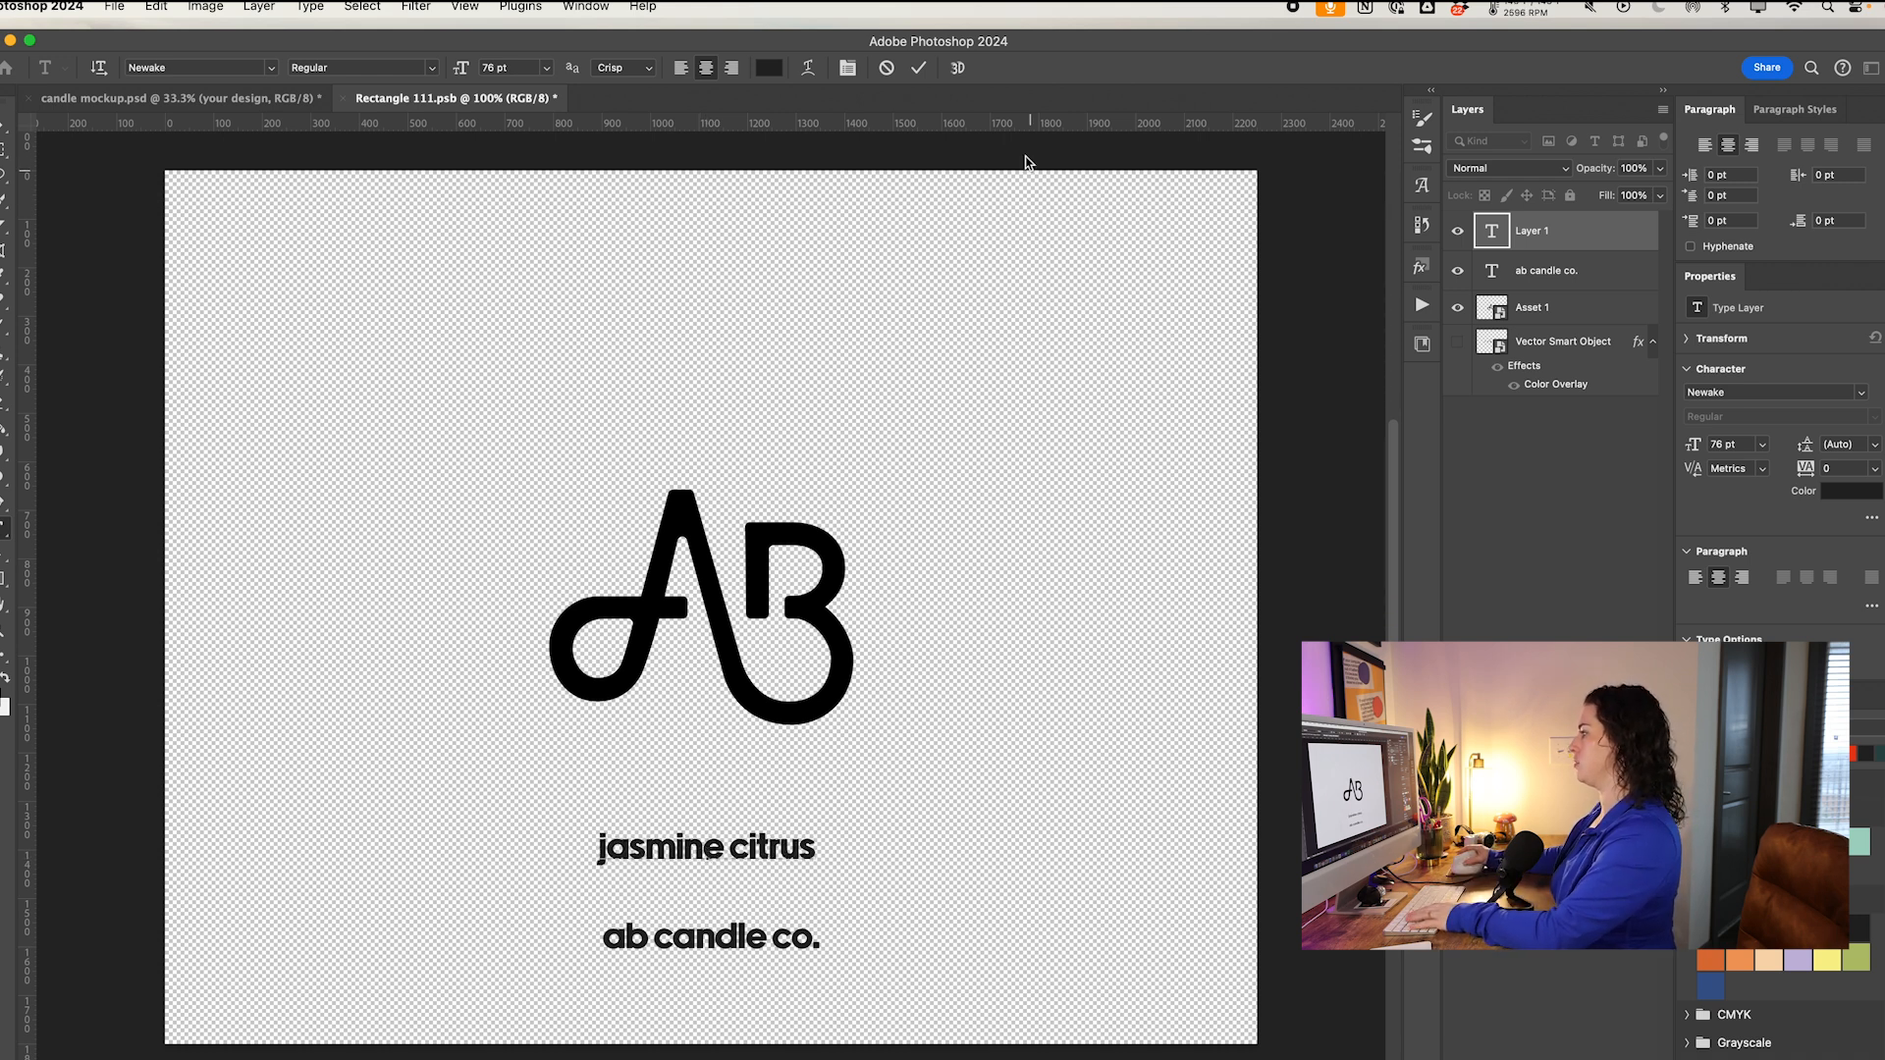
click(918, 70)
Step: Move "jasmine citrus" up closer to the logo, and scale "ab candle co." down to about 51.4 pt
click(5, 128)
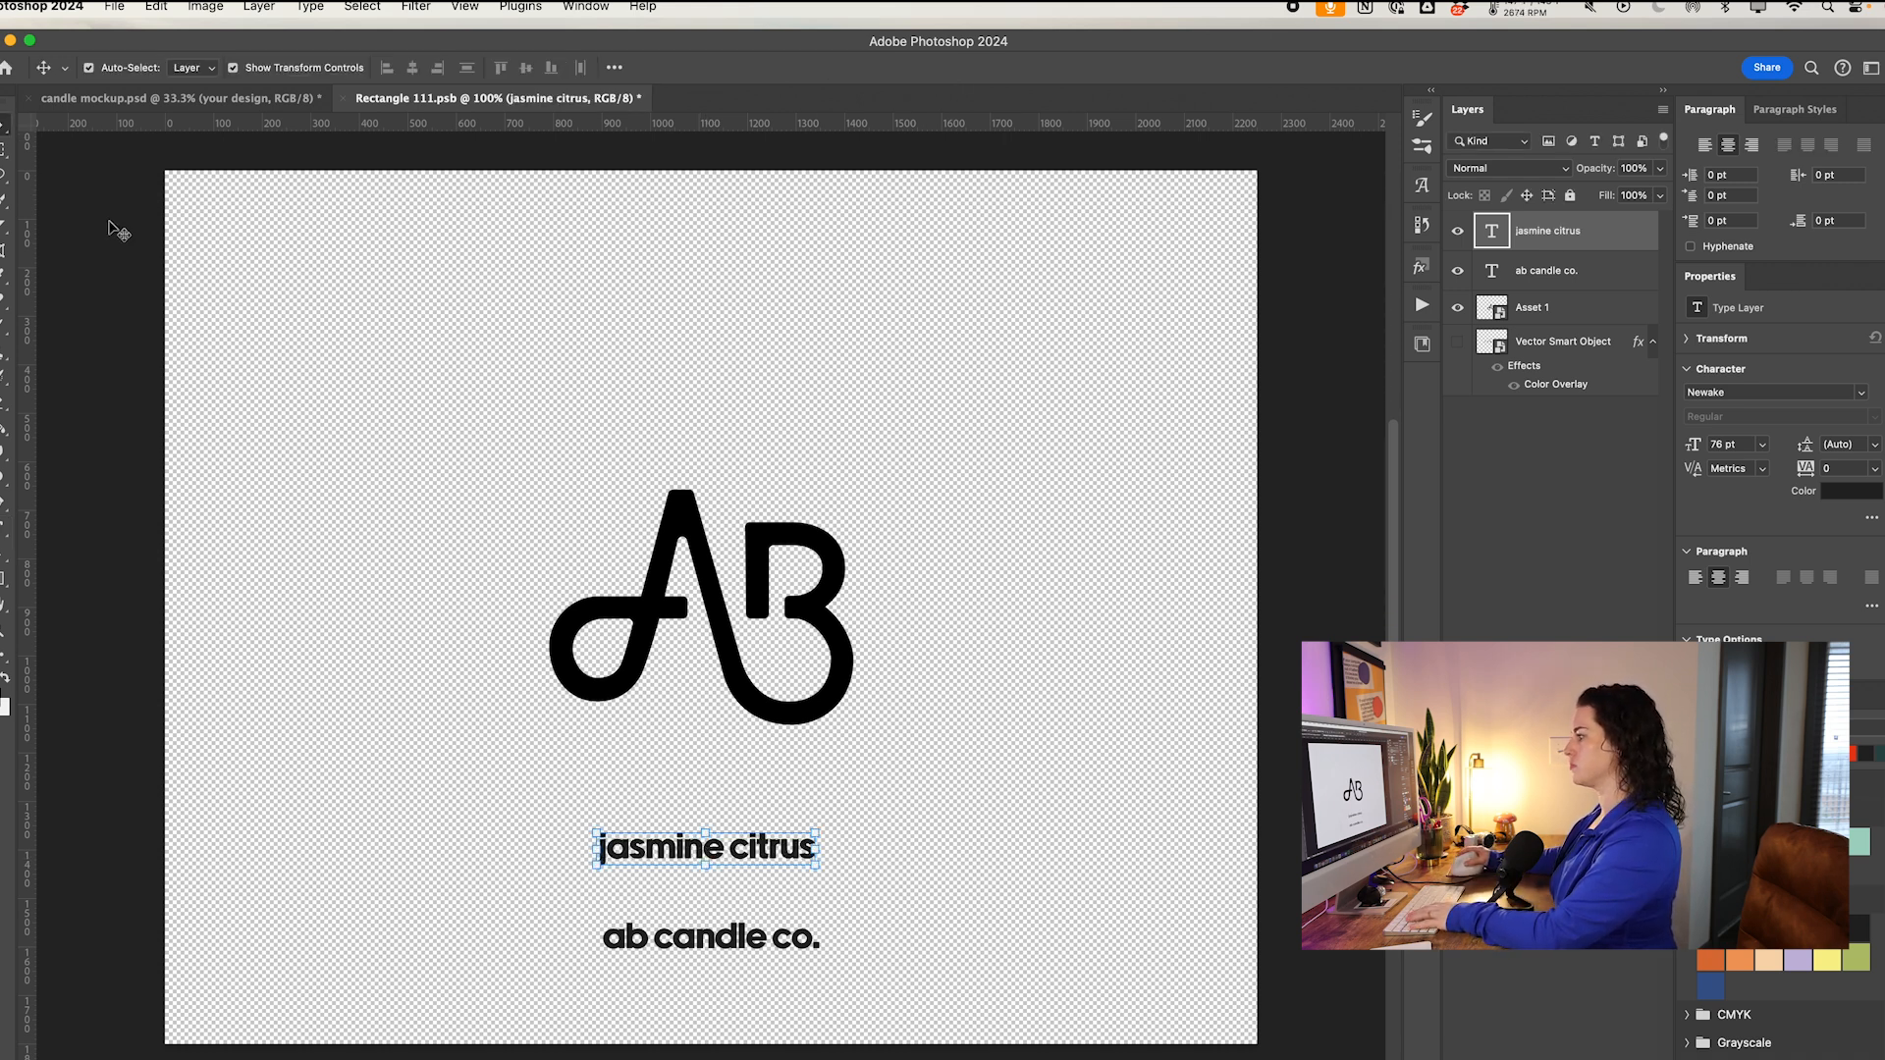
drag(759, 864, 764, 820)
drag(775, 940, 832, 927)
key(ctrl+t)
key(Return)
click(1170, 687)
Step: Duplicate "ab candle co." to its right and change the copy's text to "est. 1990"
click(636, 934)
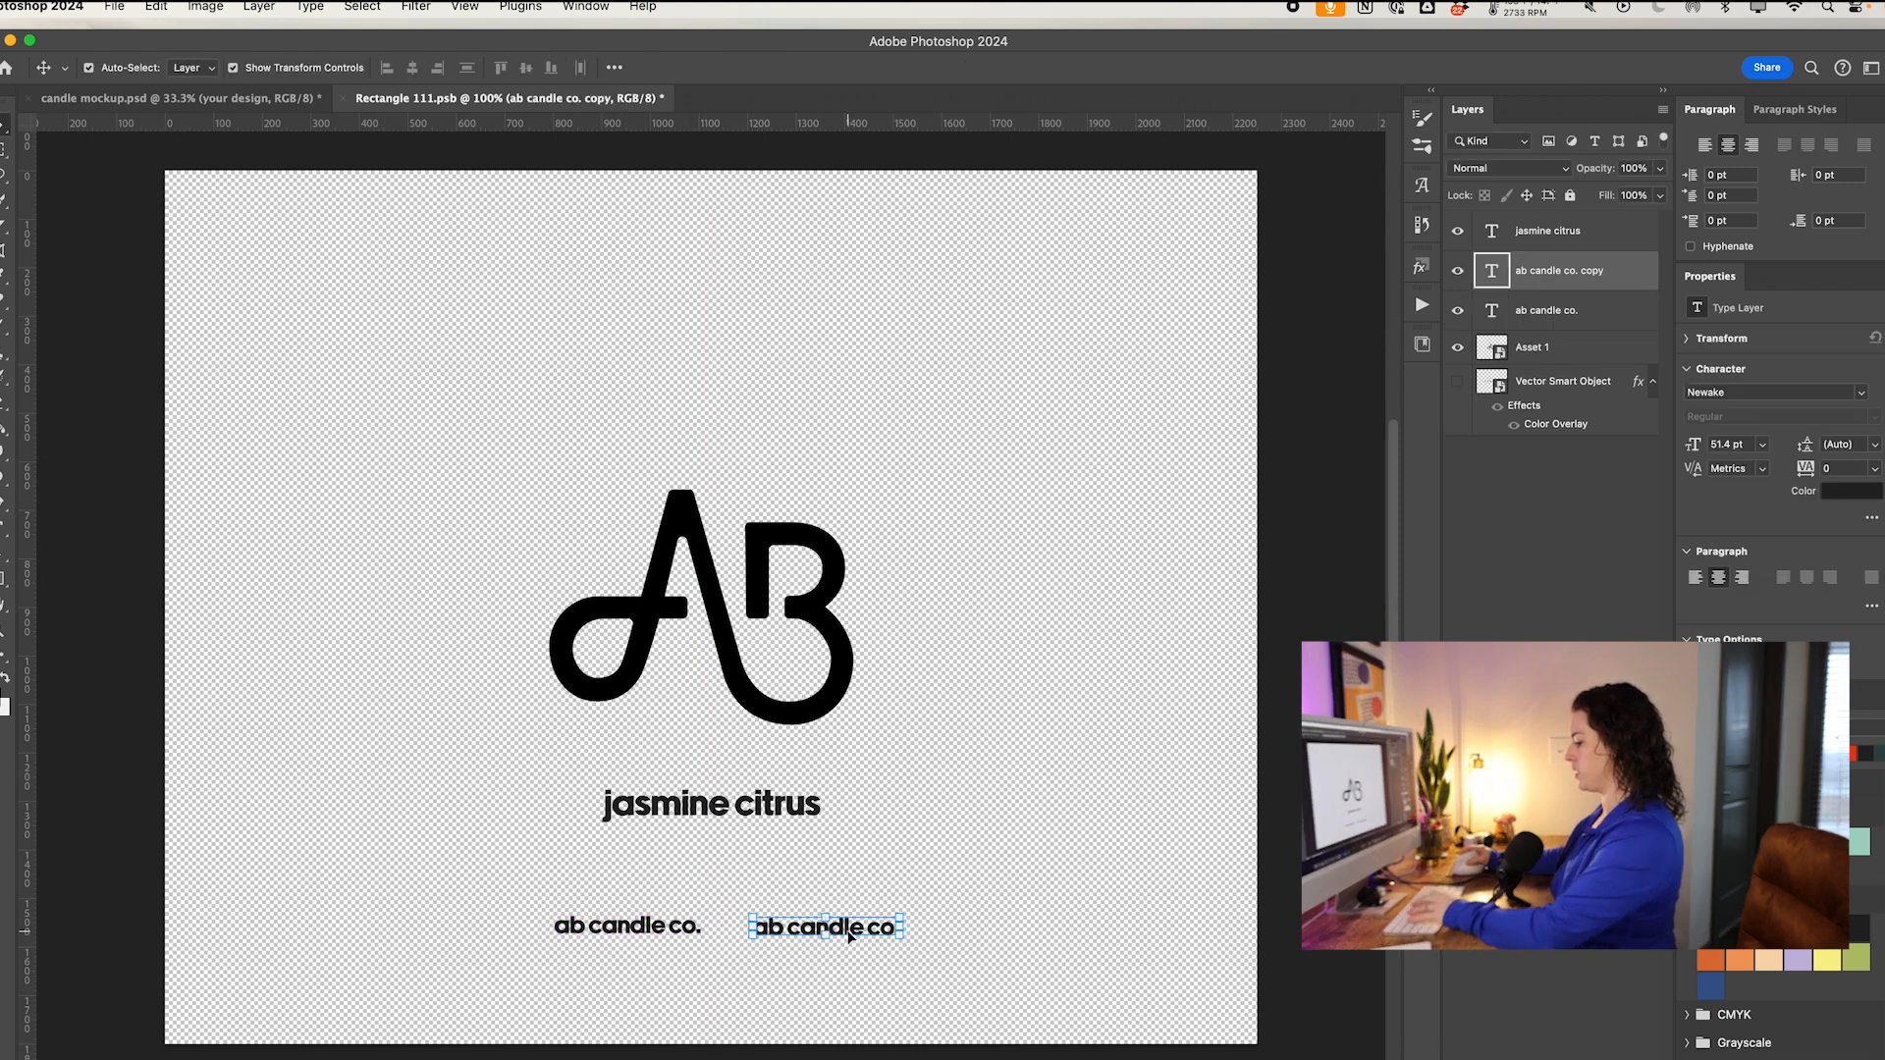
key(t)
triple_click(832, 928)
text(edit.)
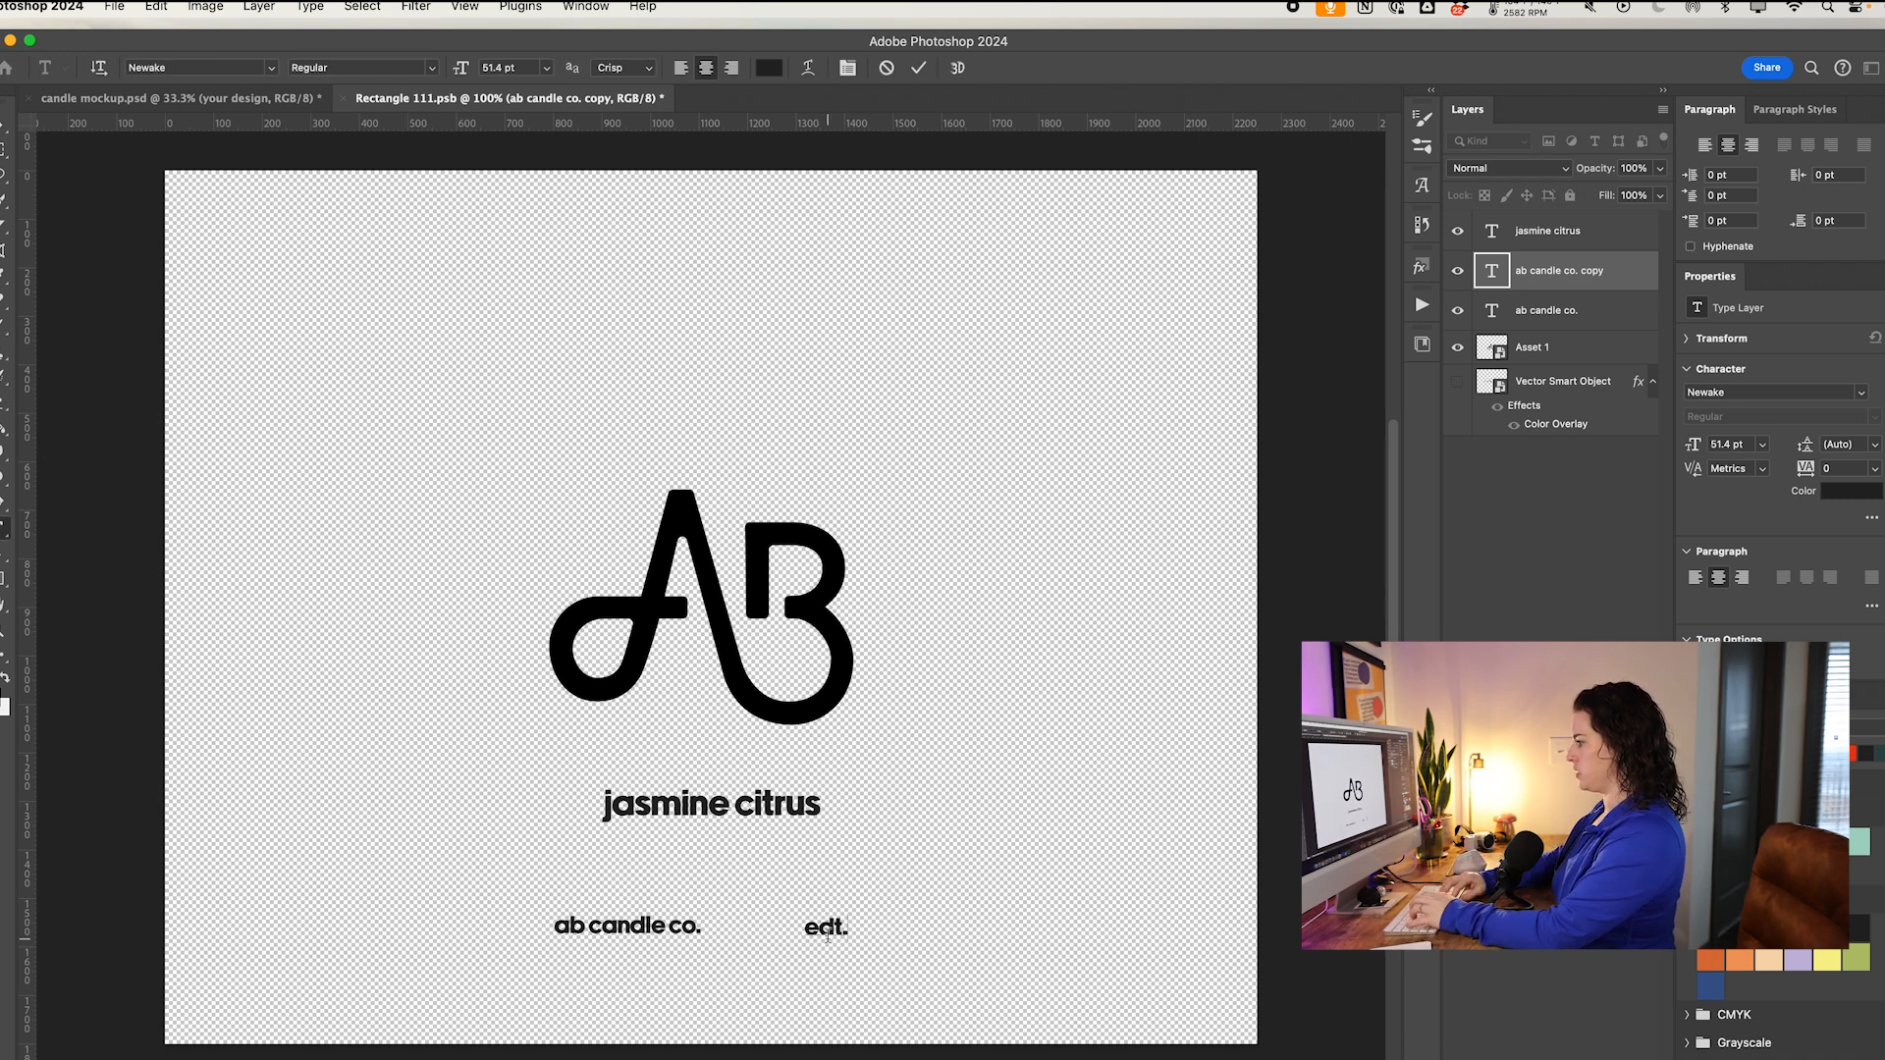
key(BackSpace)
key(BackSpace)
key(BackSpace)
text(st. 1)
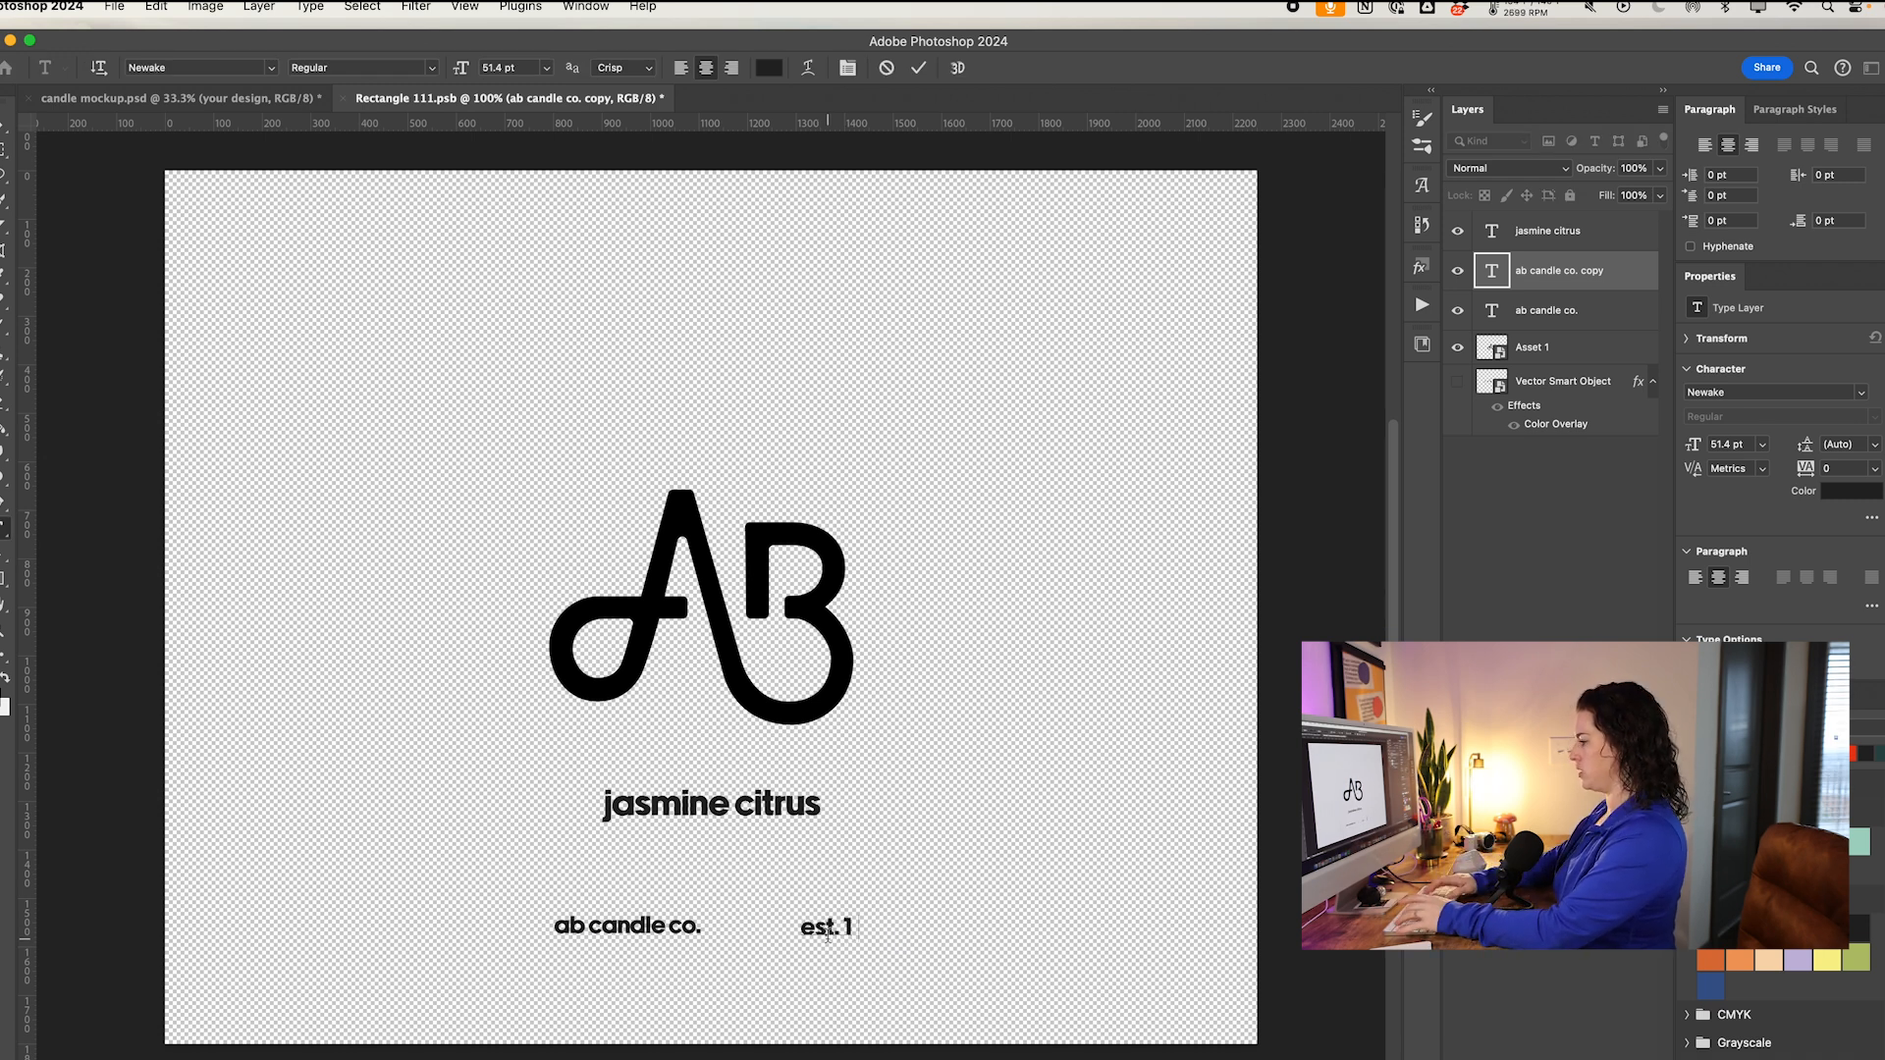
text(990)
click(919, 68)
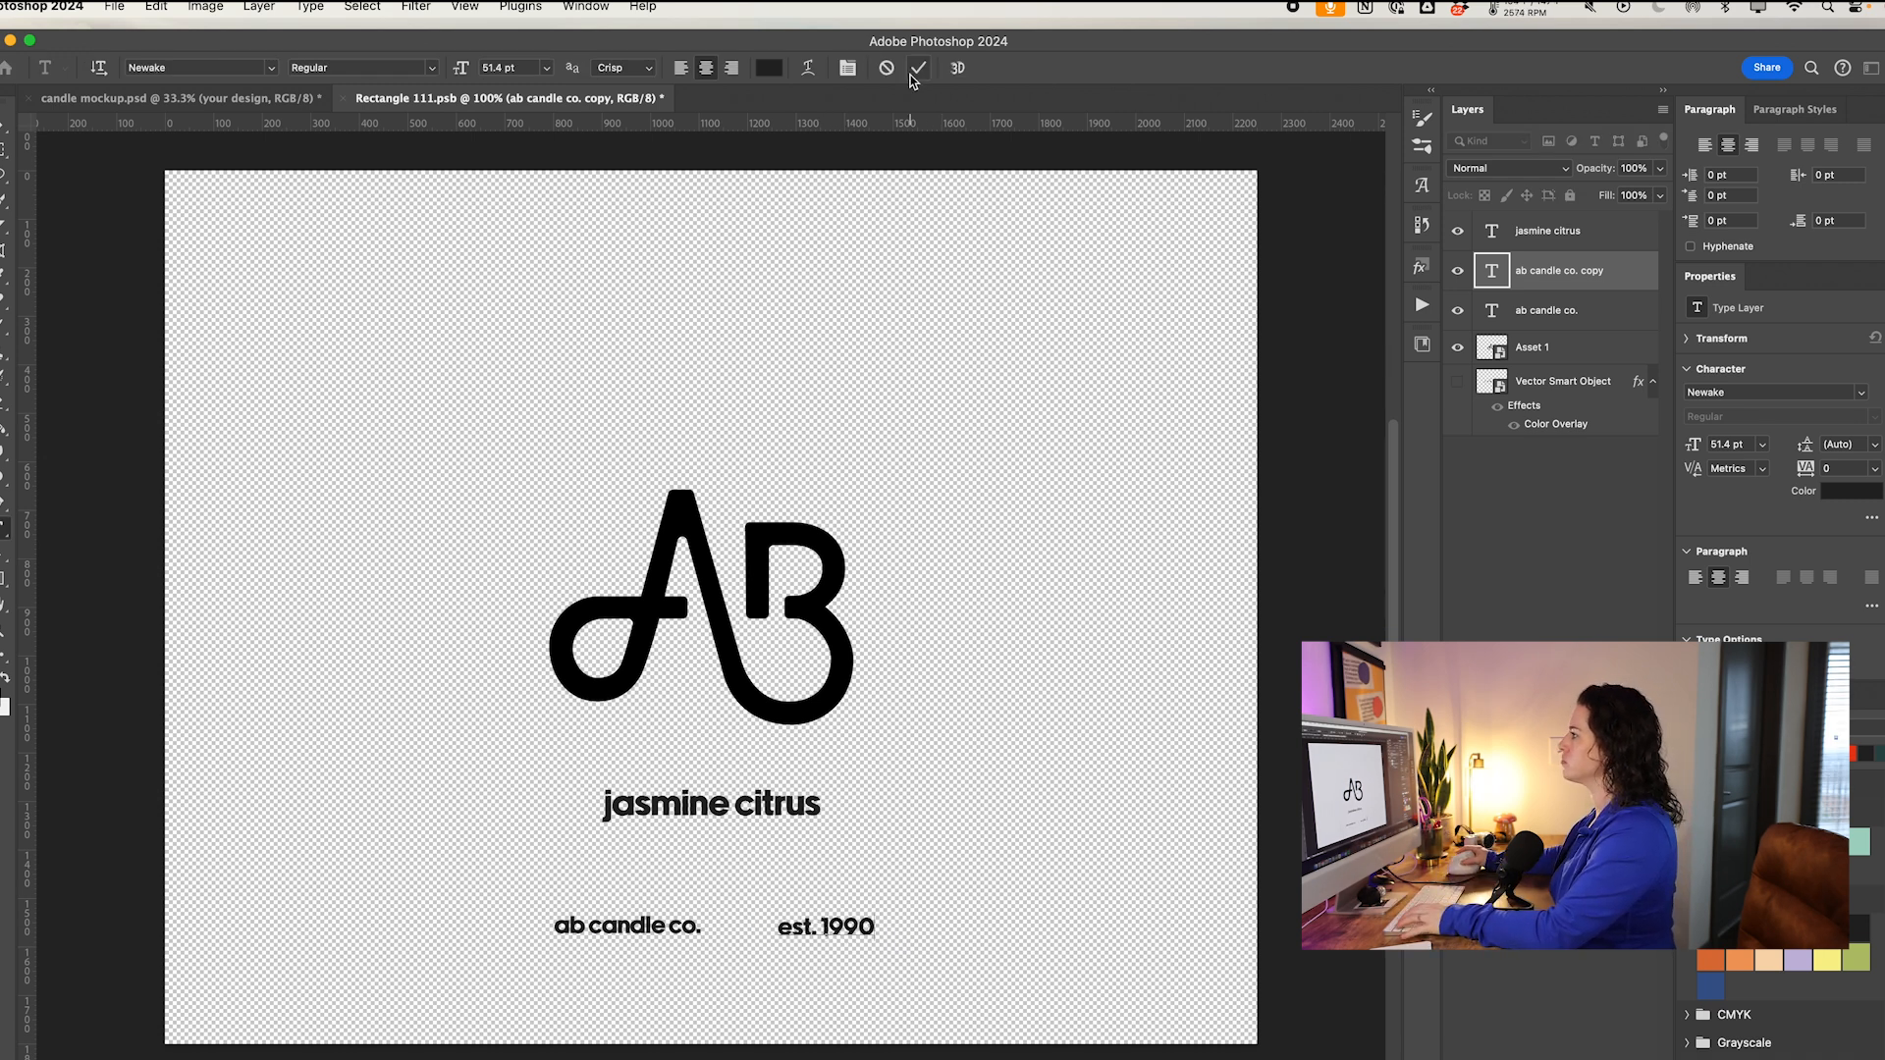
key(v)
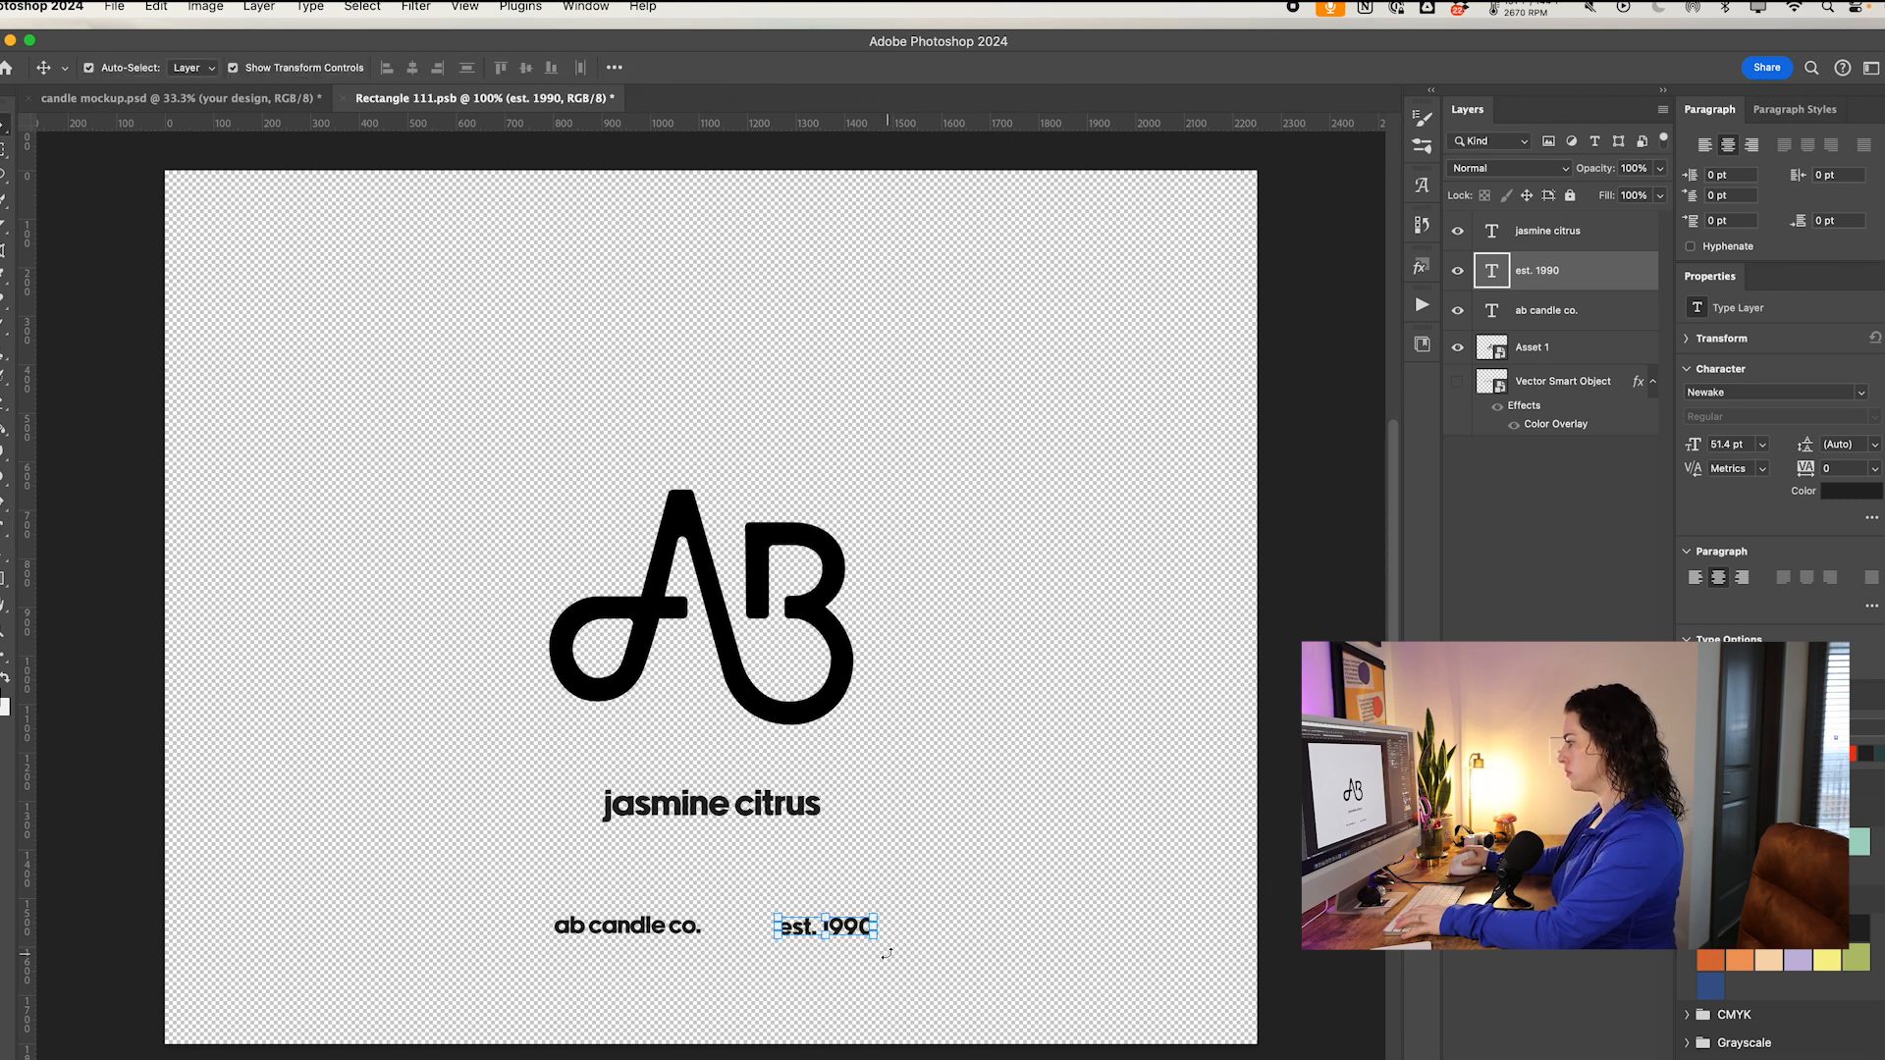
Step: Line up "est. 1990" with "ab candle co.", group the two, and align the group's horizontal centre with "jasmine citrus"
drag(850, 933, 856, 927)
drag(959, 980, 549, 913)
key(super+g)
shift+super+click(785, 814)
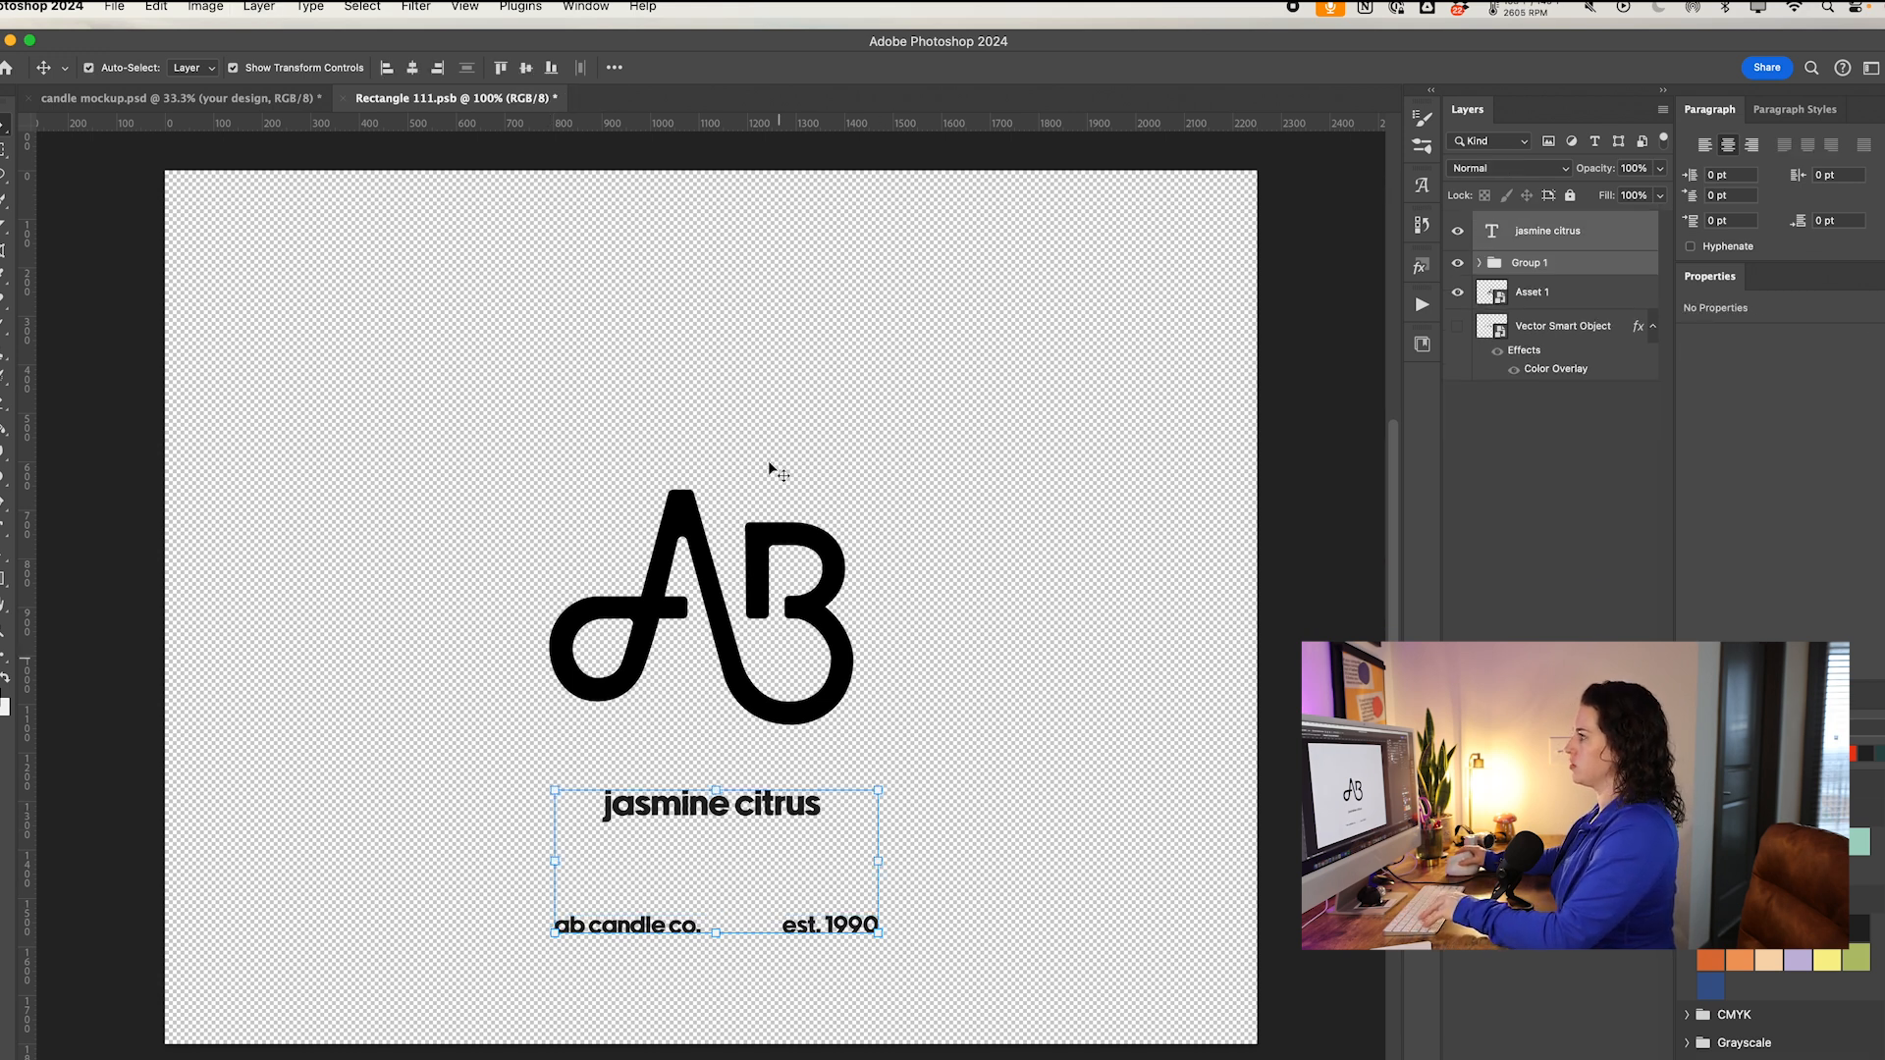
click(412, 69)
Step: Move the AB logo about 20 px right and 58 px down, closer to "jasmine citrus"
click(1006, 706)
drag(837, 707, 851, 727)
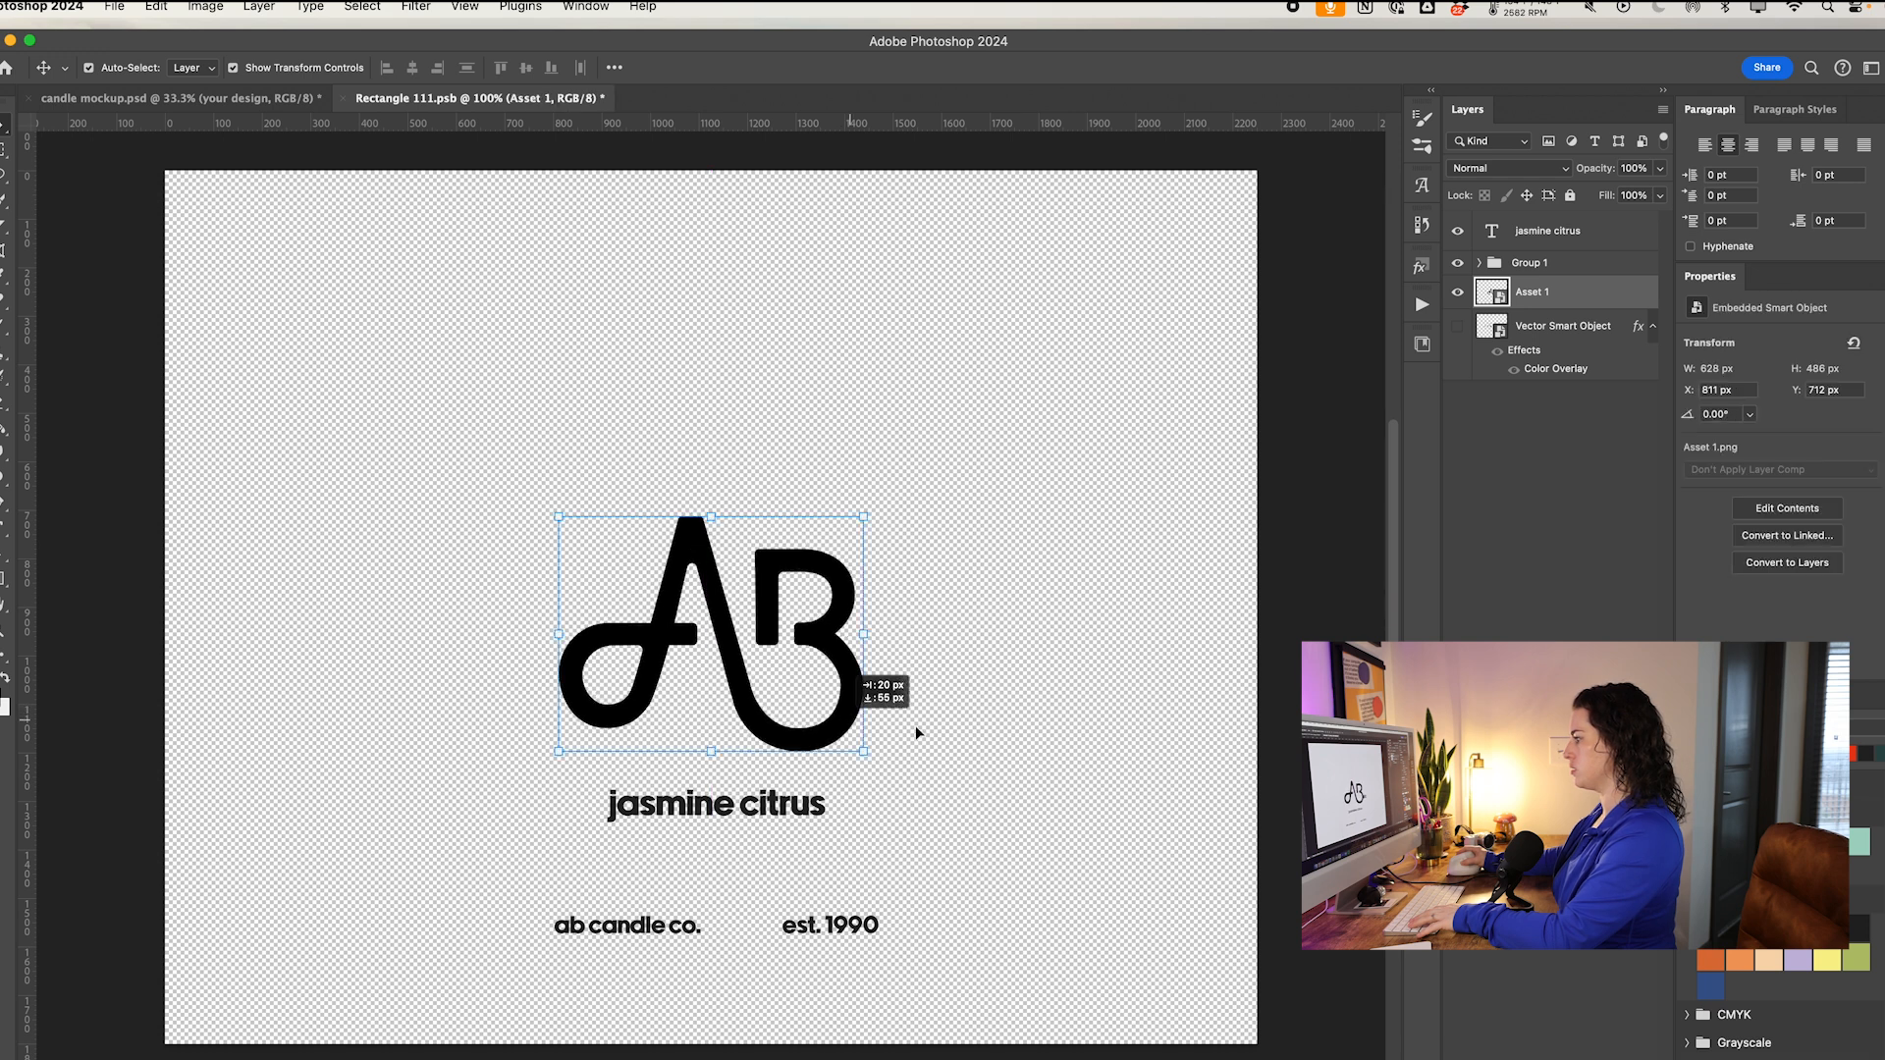
click(1014, 746)
Step: Move the logo and all text lines up together on the canvas, and save and close the smart object
drag(432, 454, 1139, 1031)
drag(808, 739, 802, 621)
click(1057, 721)
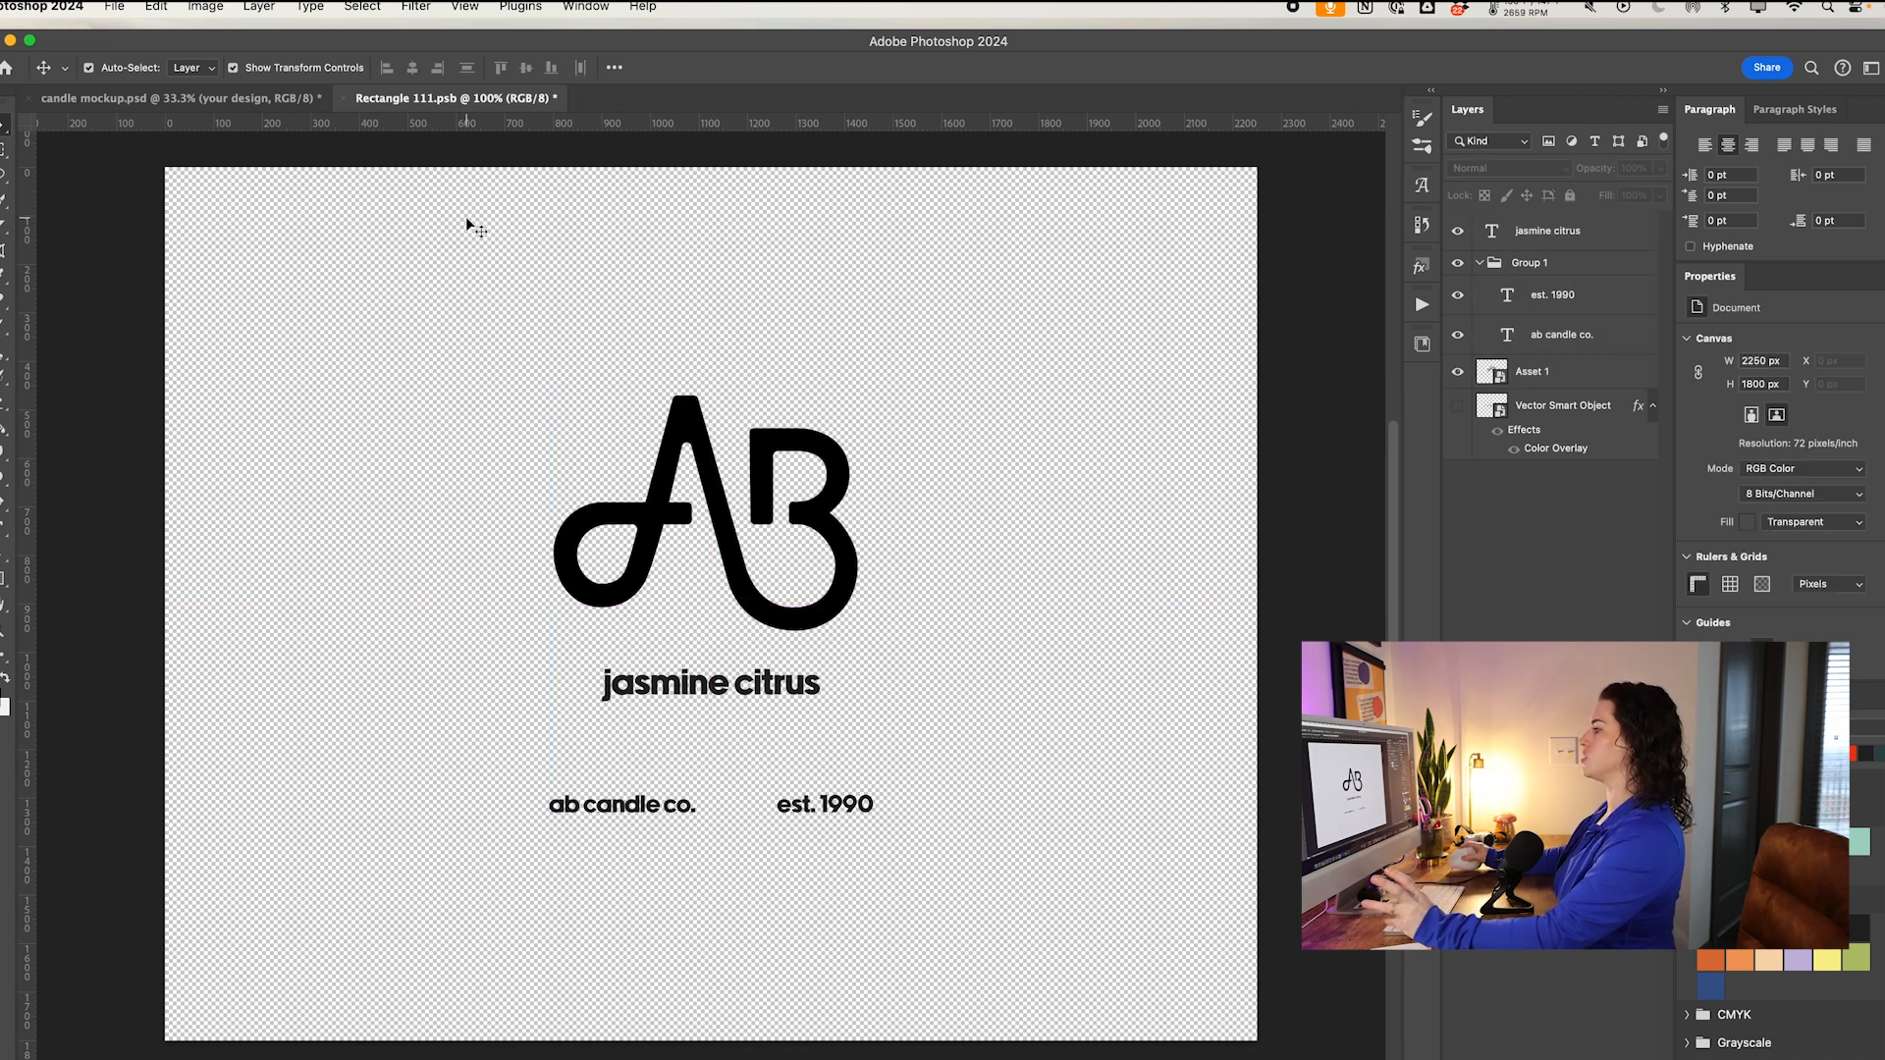
click(343, 98)
key(Return)
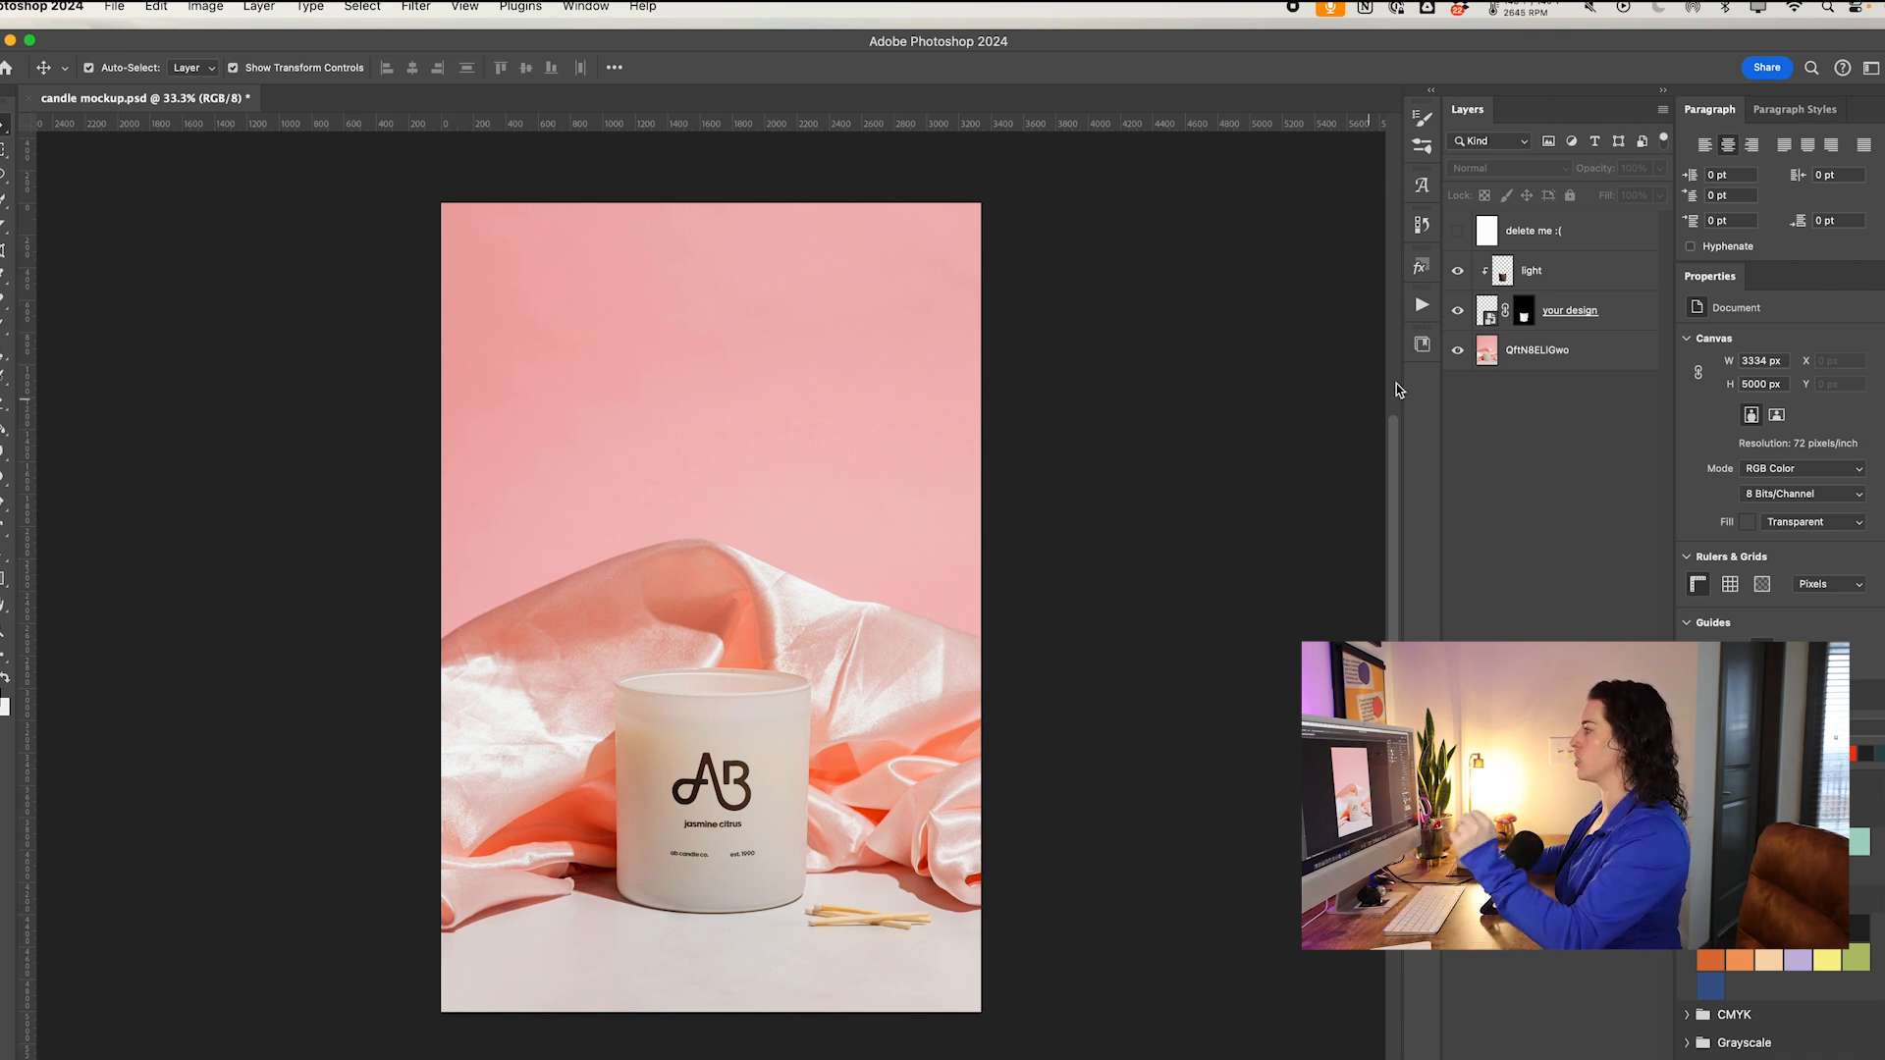
Step: Move "ab candle co." and "est. 1990" up just beneath "jasmine citrus" inside the smart object, and save and close it
double_click(1490, 316)
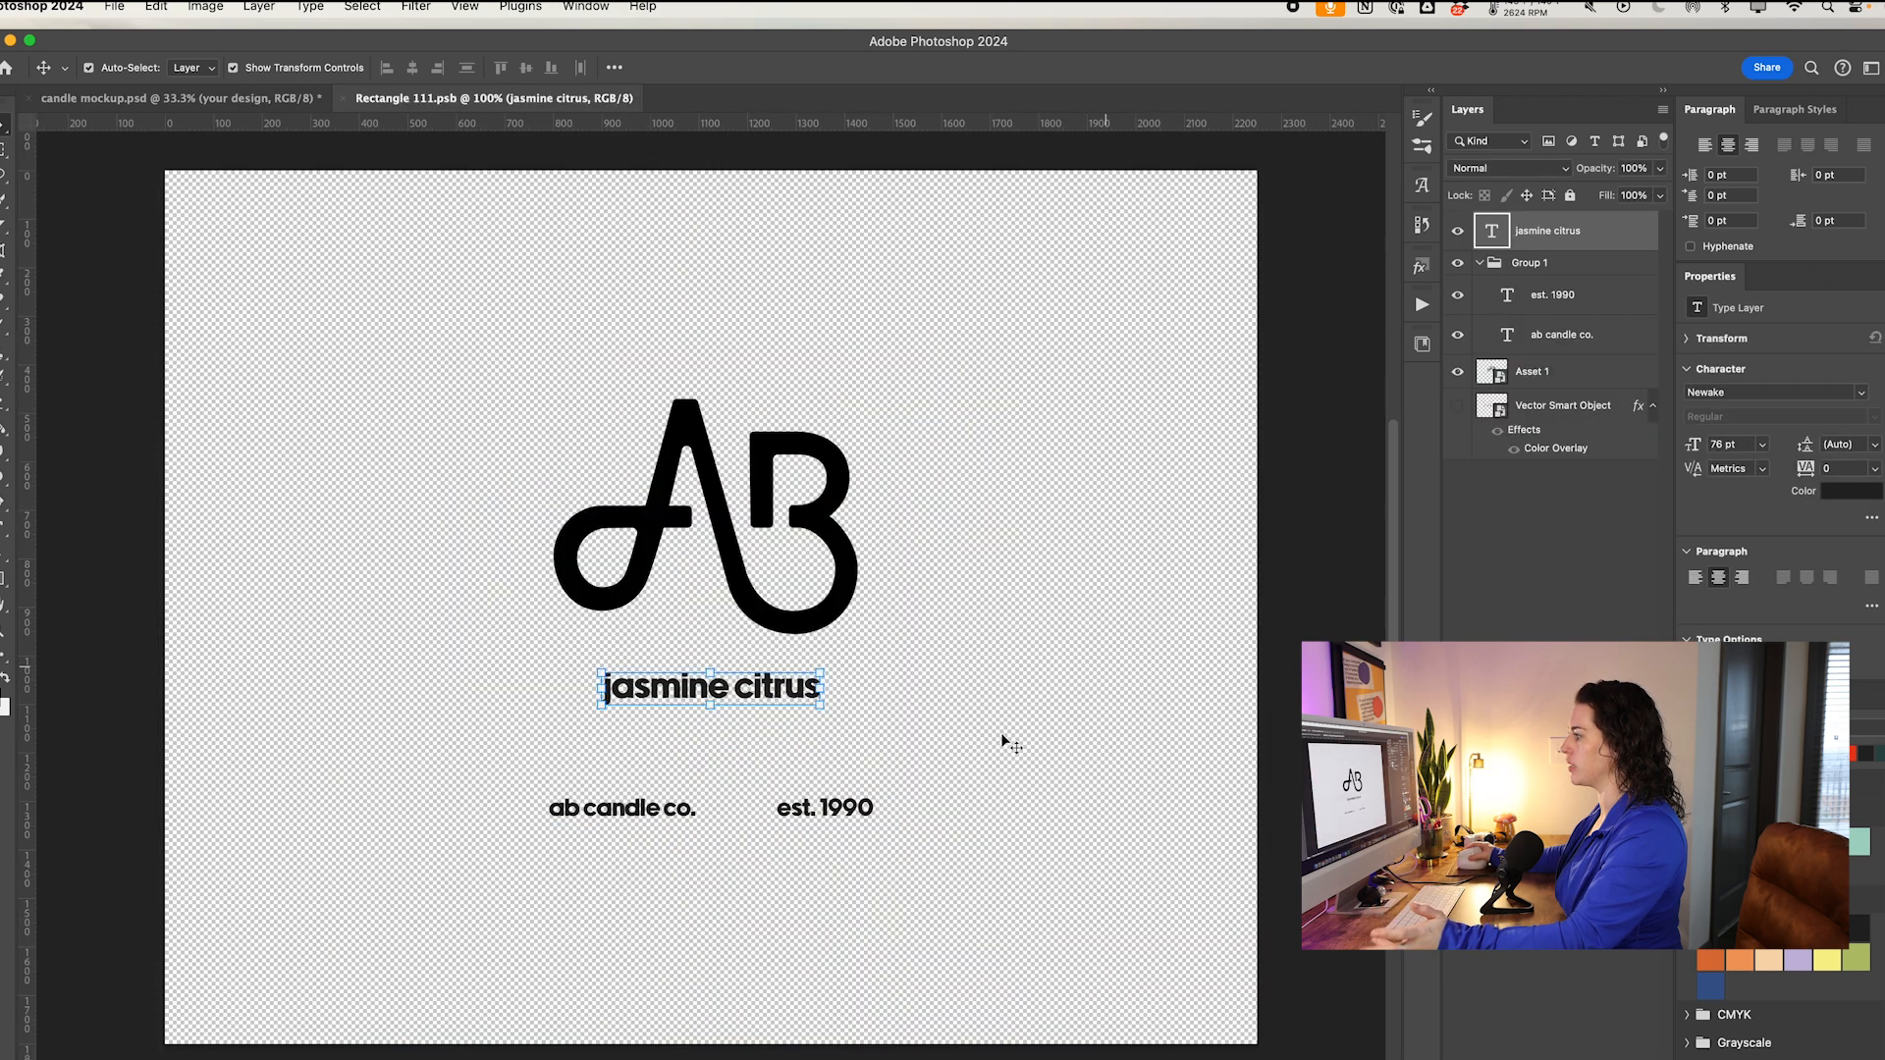
drag(975, 870, 441, 769)
drag(810, 816, 811, 750)
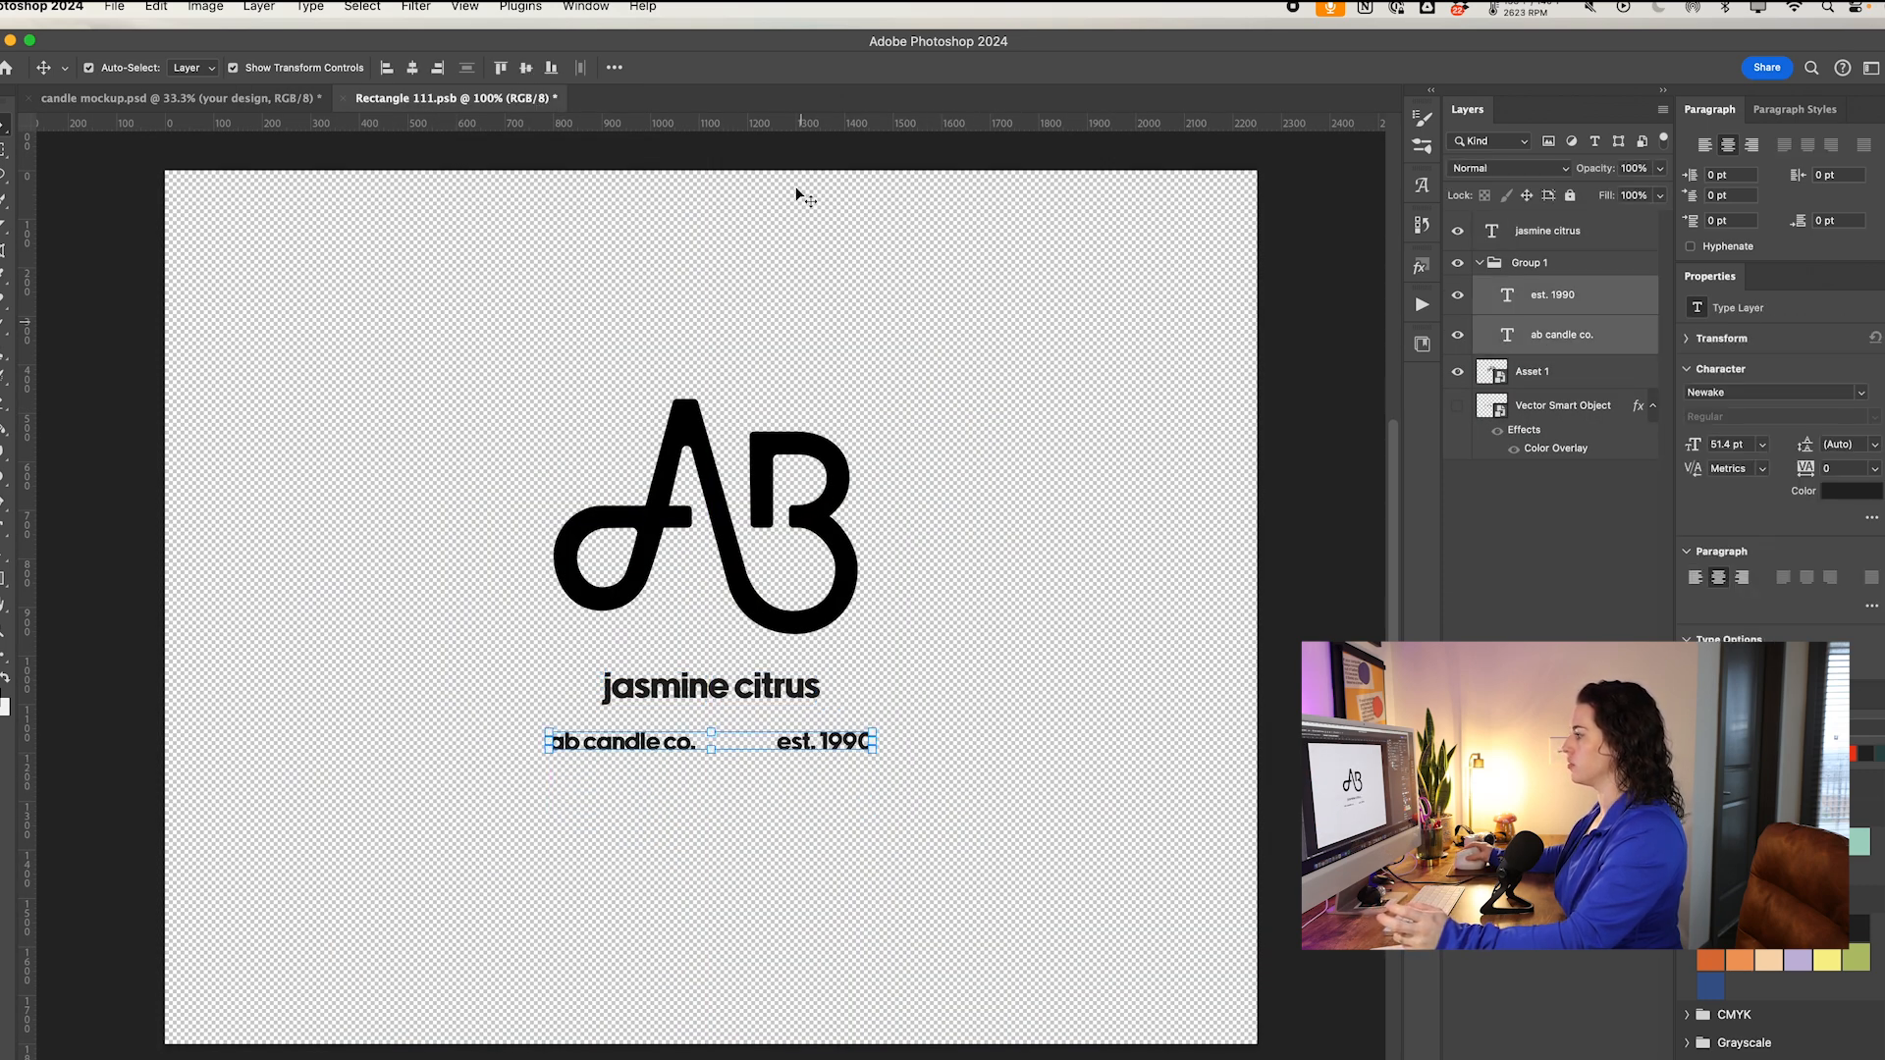
click(345, 98)
click(970, 442)
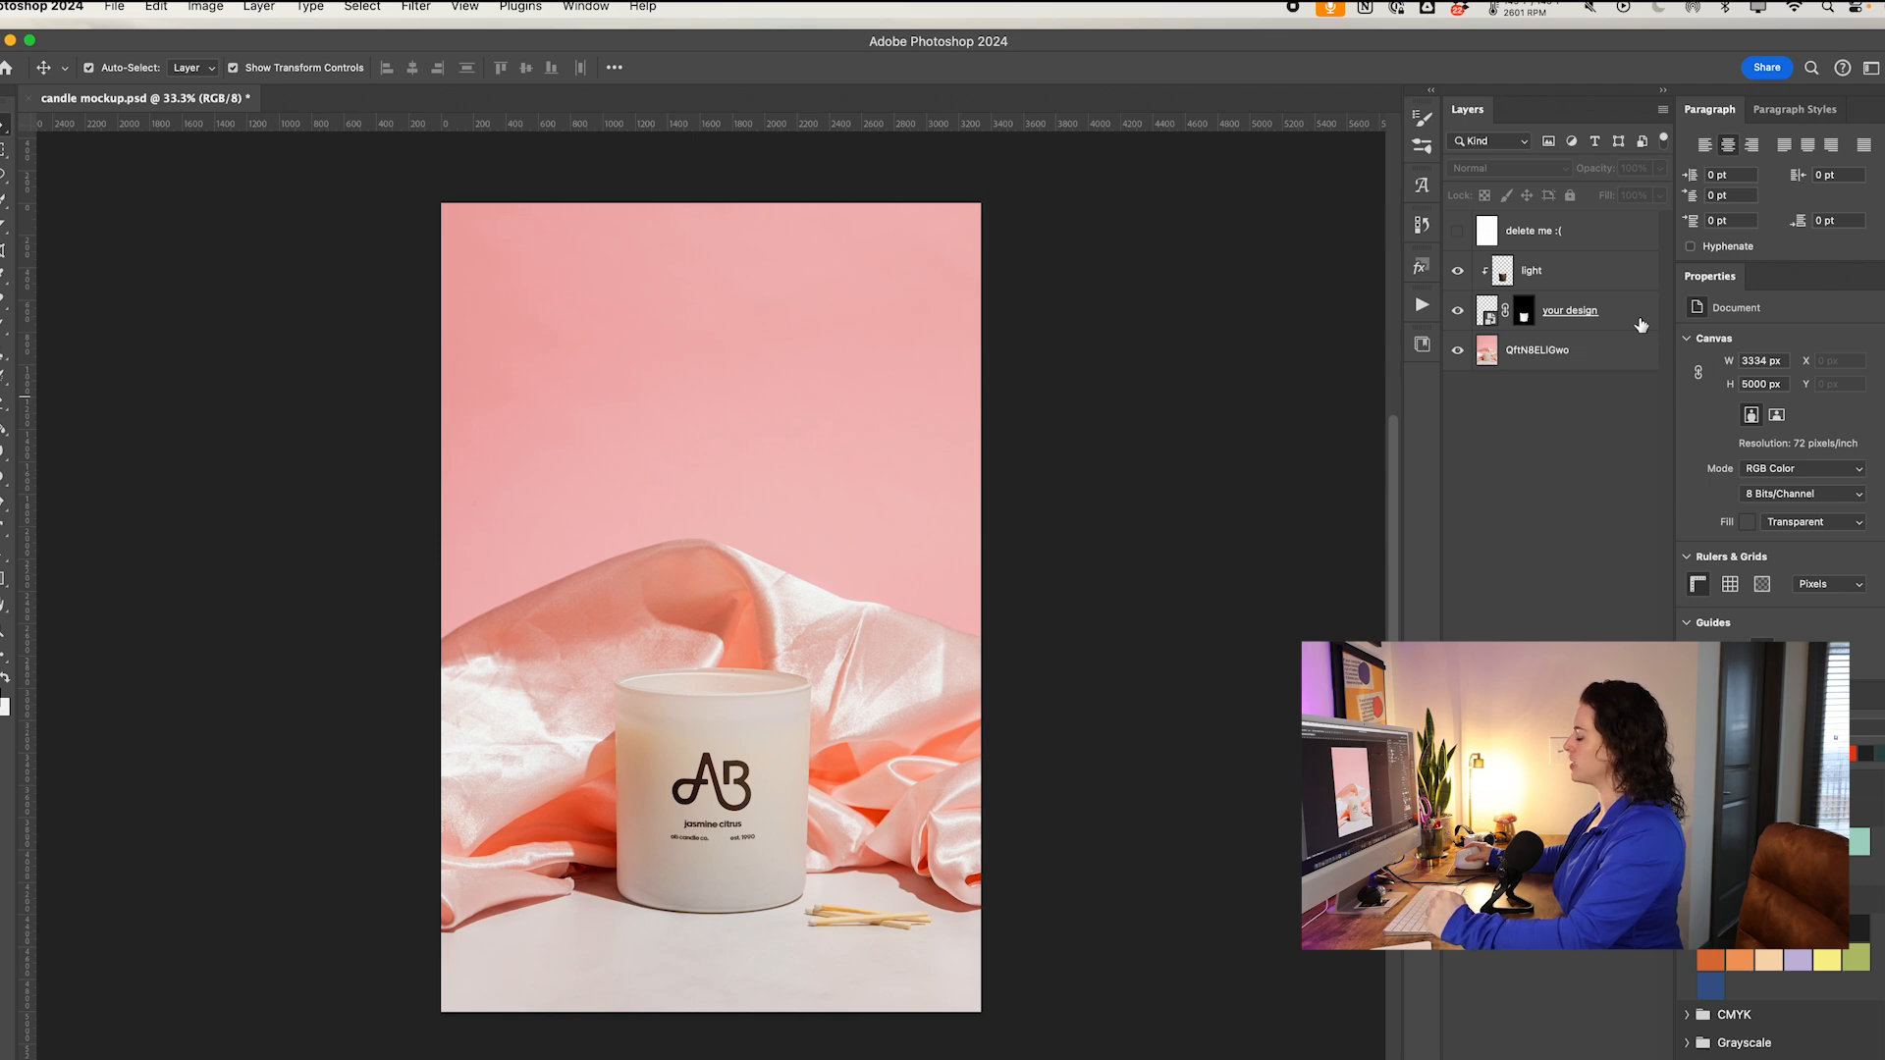
Step: Reopen the smart object contents of the "your design" layer
double_click(1641, 324)
click(1650, 572)
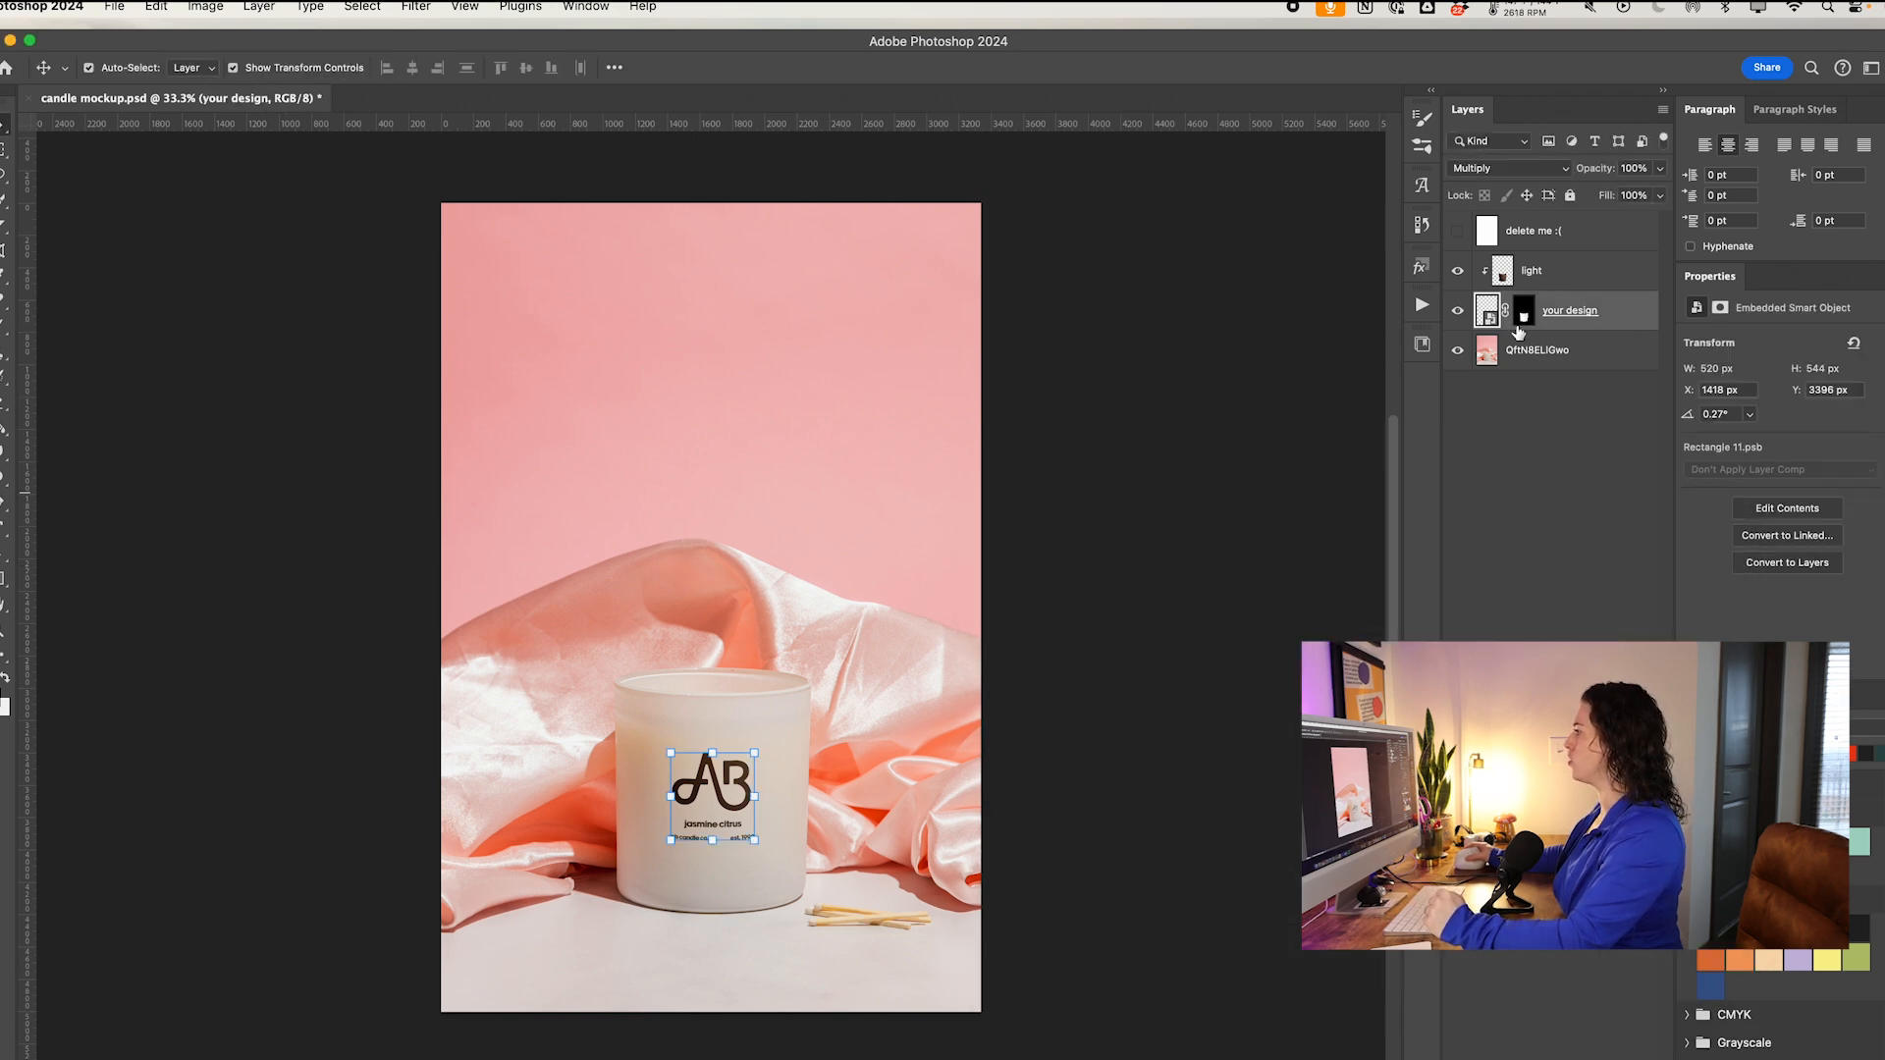
double_click(1488, 312)
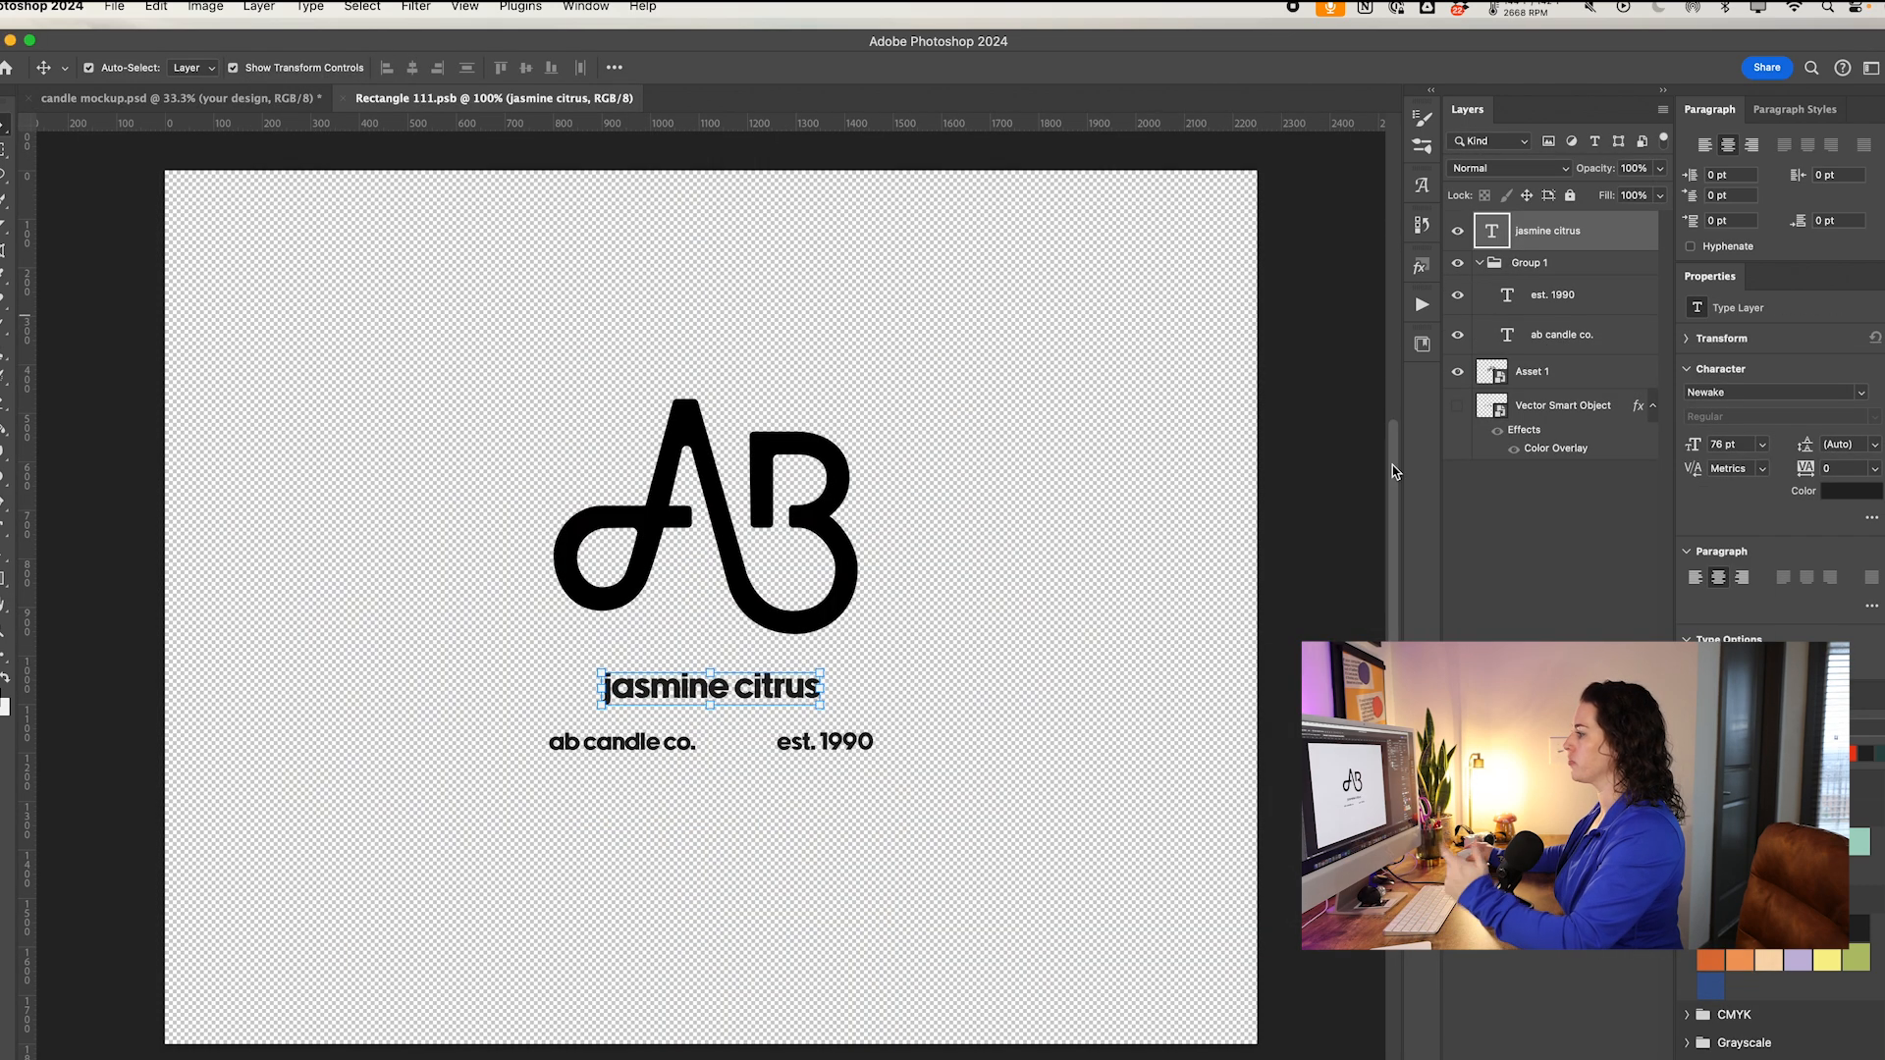
Step: Recolor the "jasmine citrus", "ab candle co." and "est. 1990" text layers with the red swatch
key(alt+super+a)
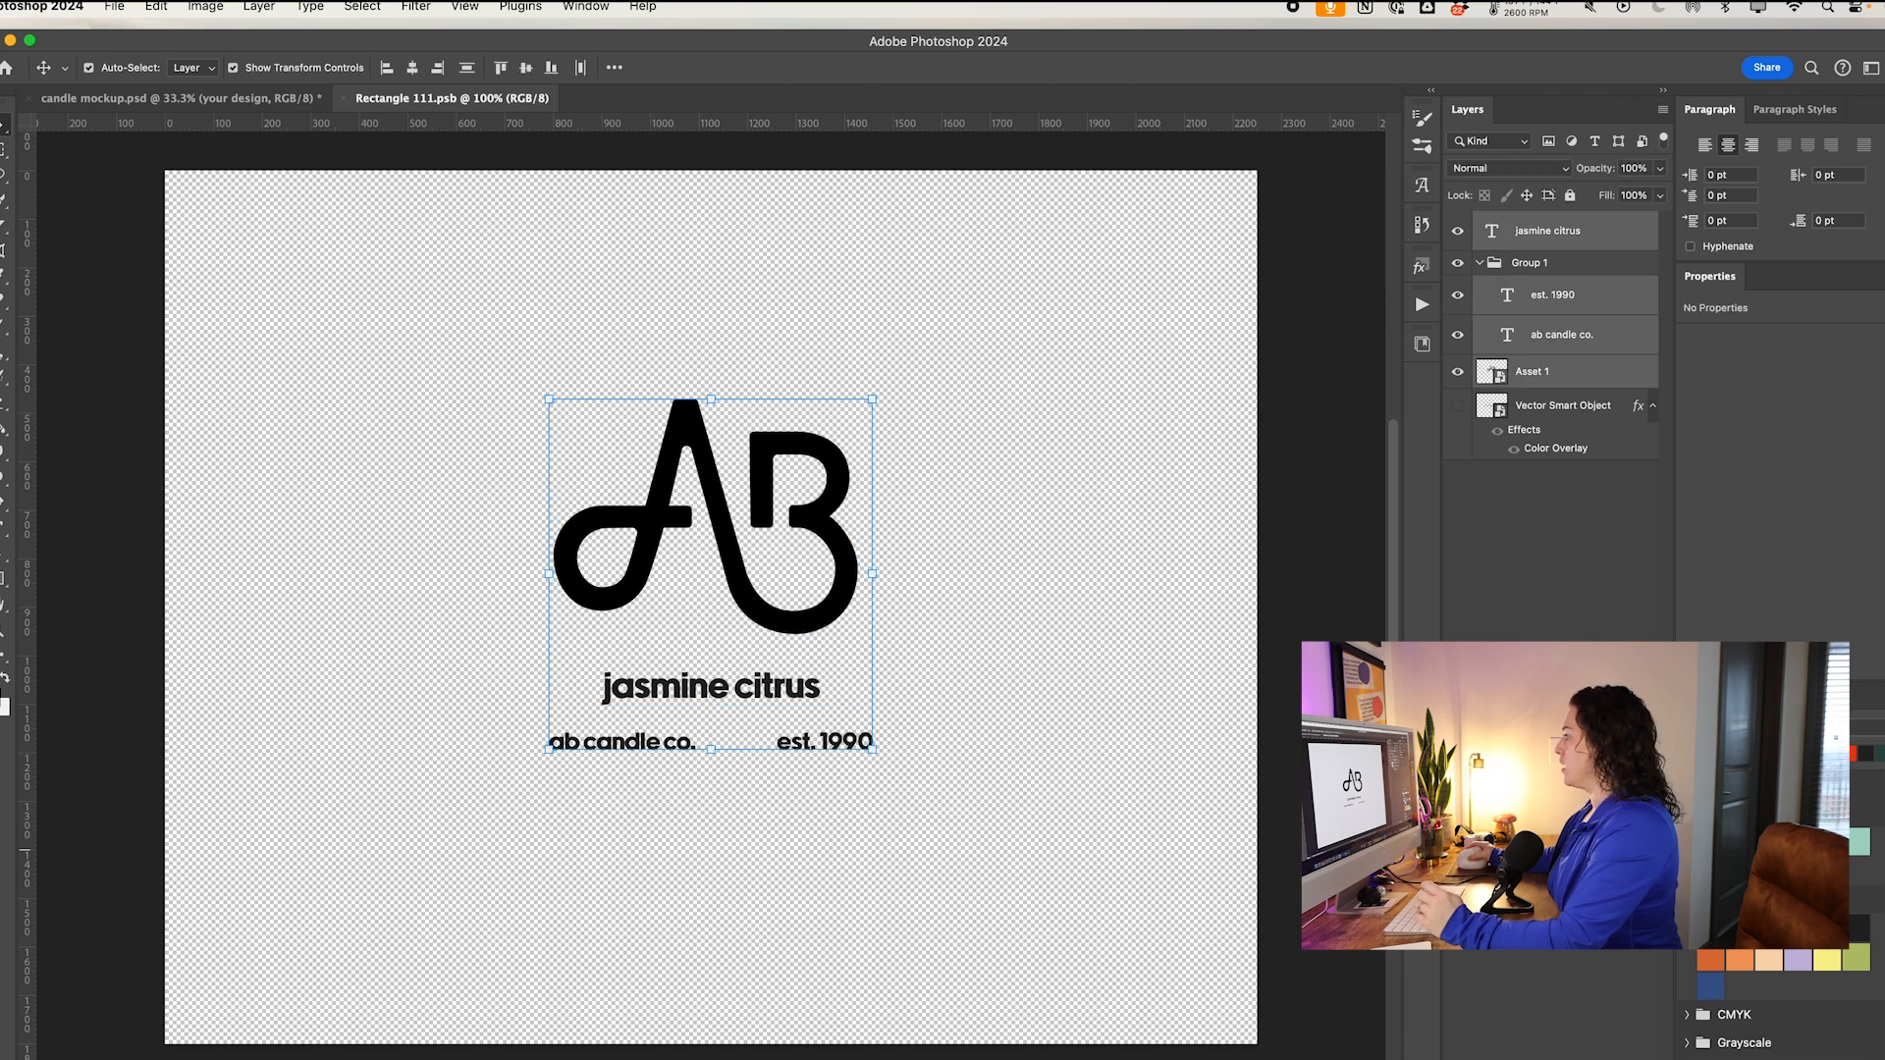
click(1856, 750)
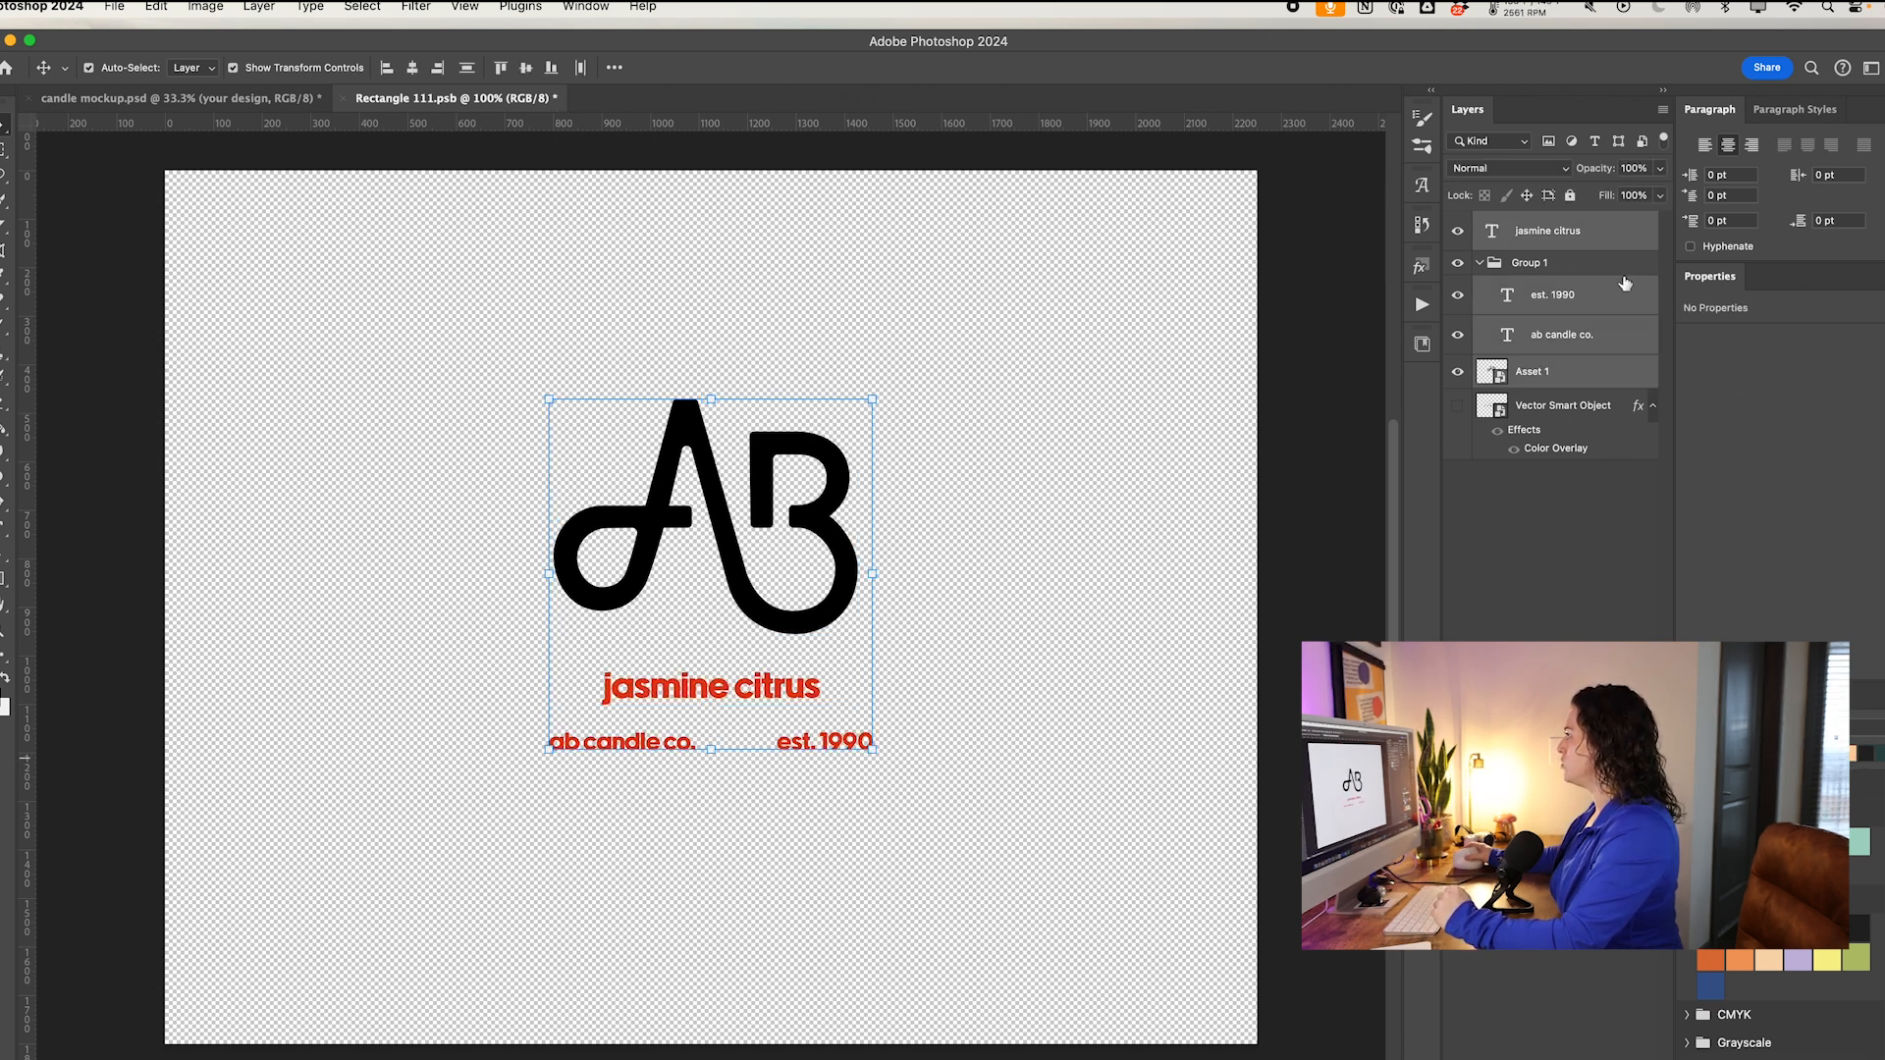
Step: Add a Color Overlay of e83a18 to the AB logo layer "Asset 1"
double_click(1603, 378)
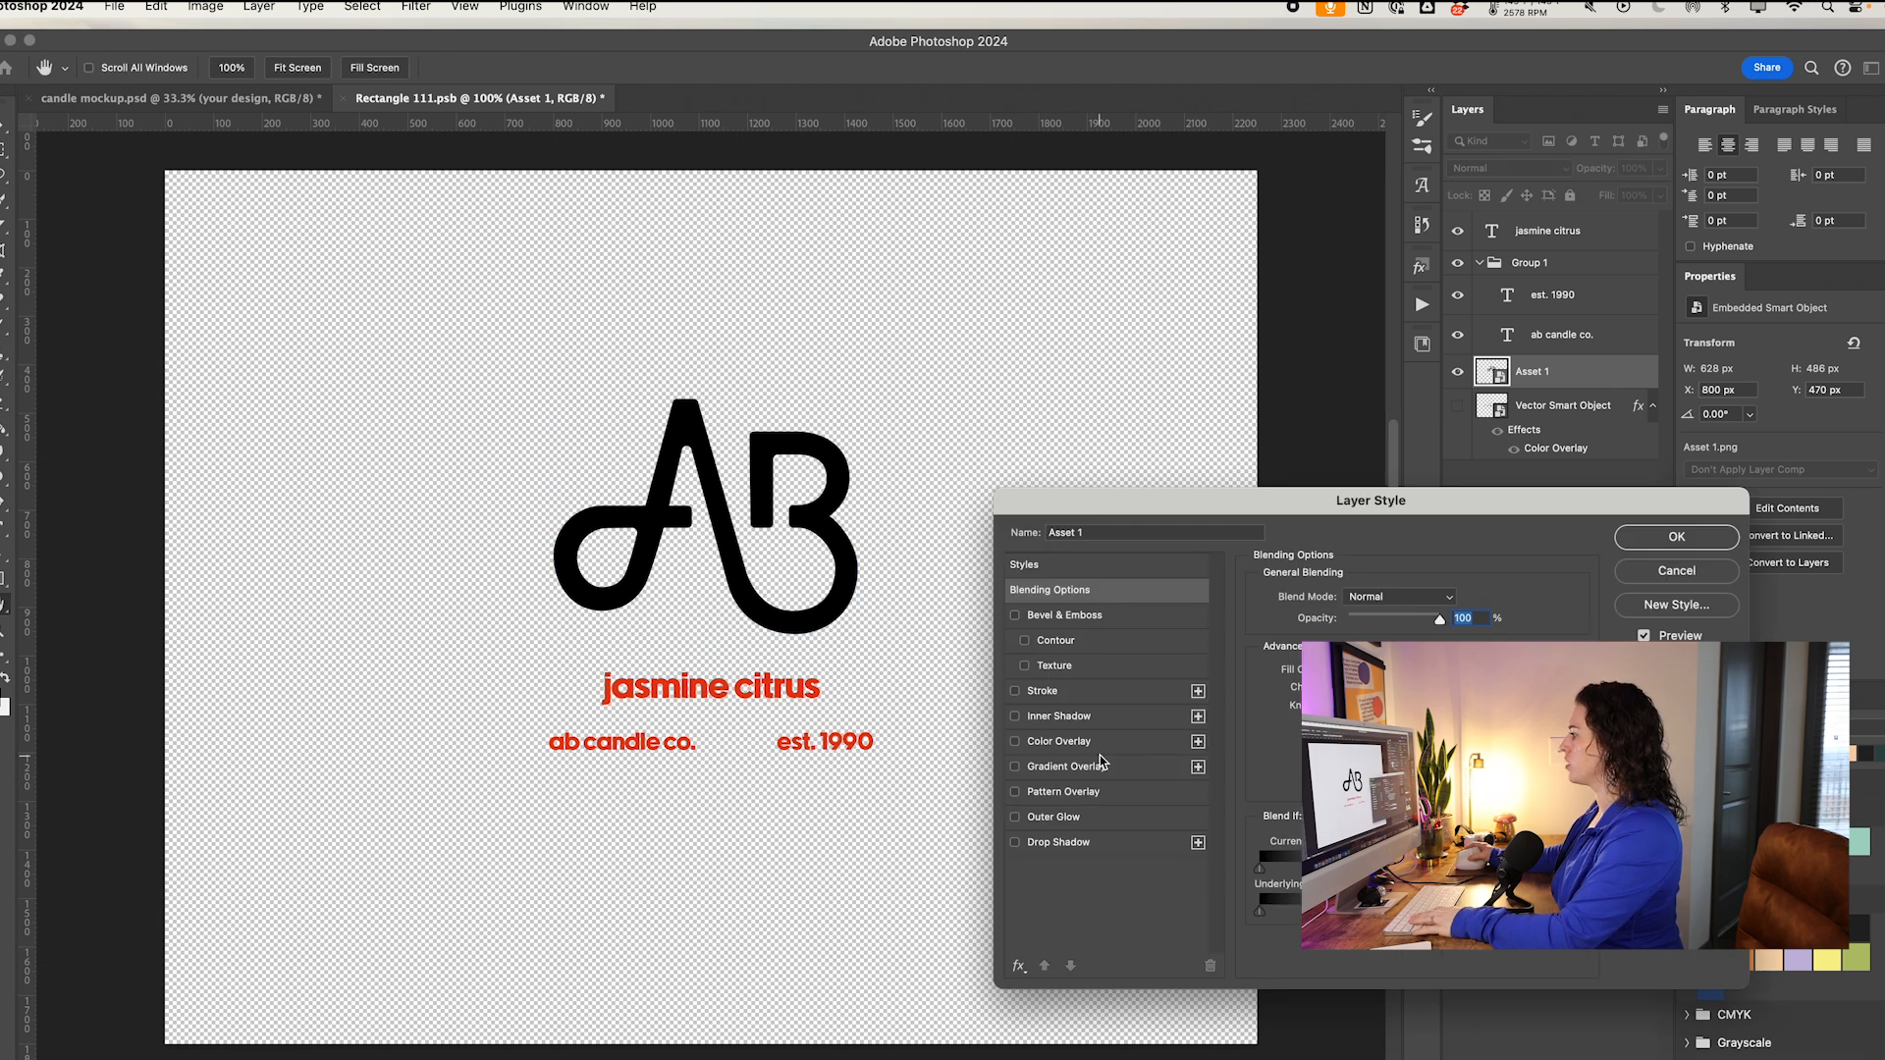
click(1099, 743)
click(1451, 599)
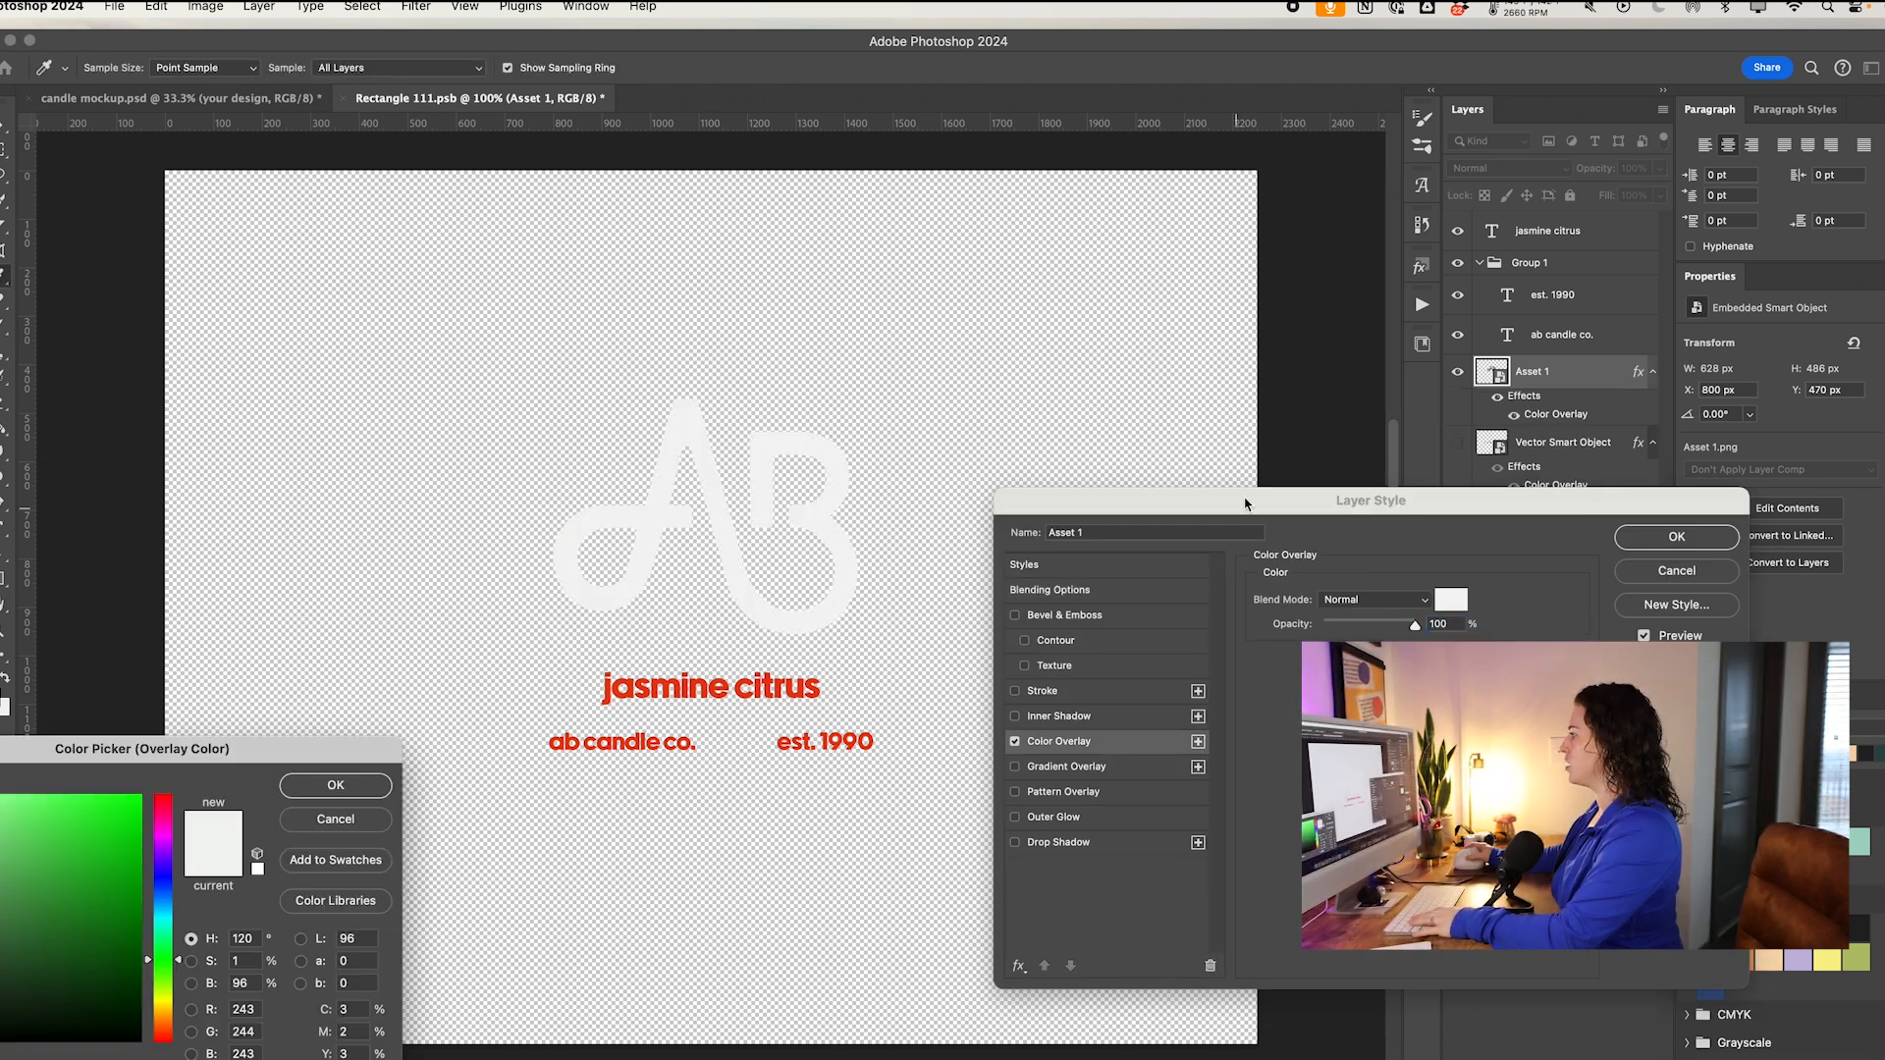
drag(1252, 505, 1101, 473)
text(e83a18)
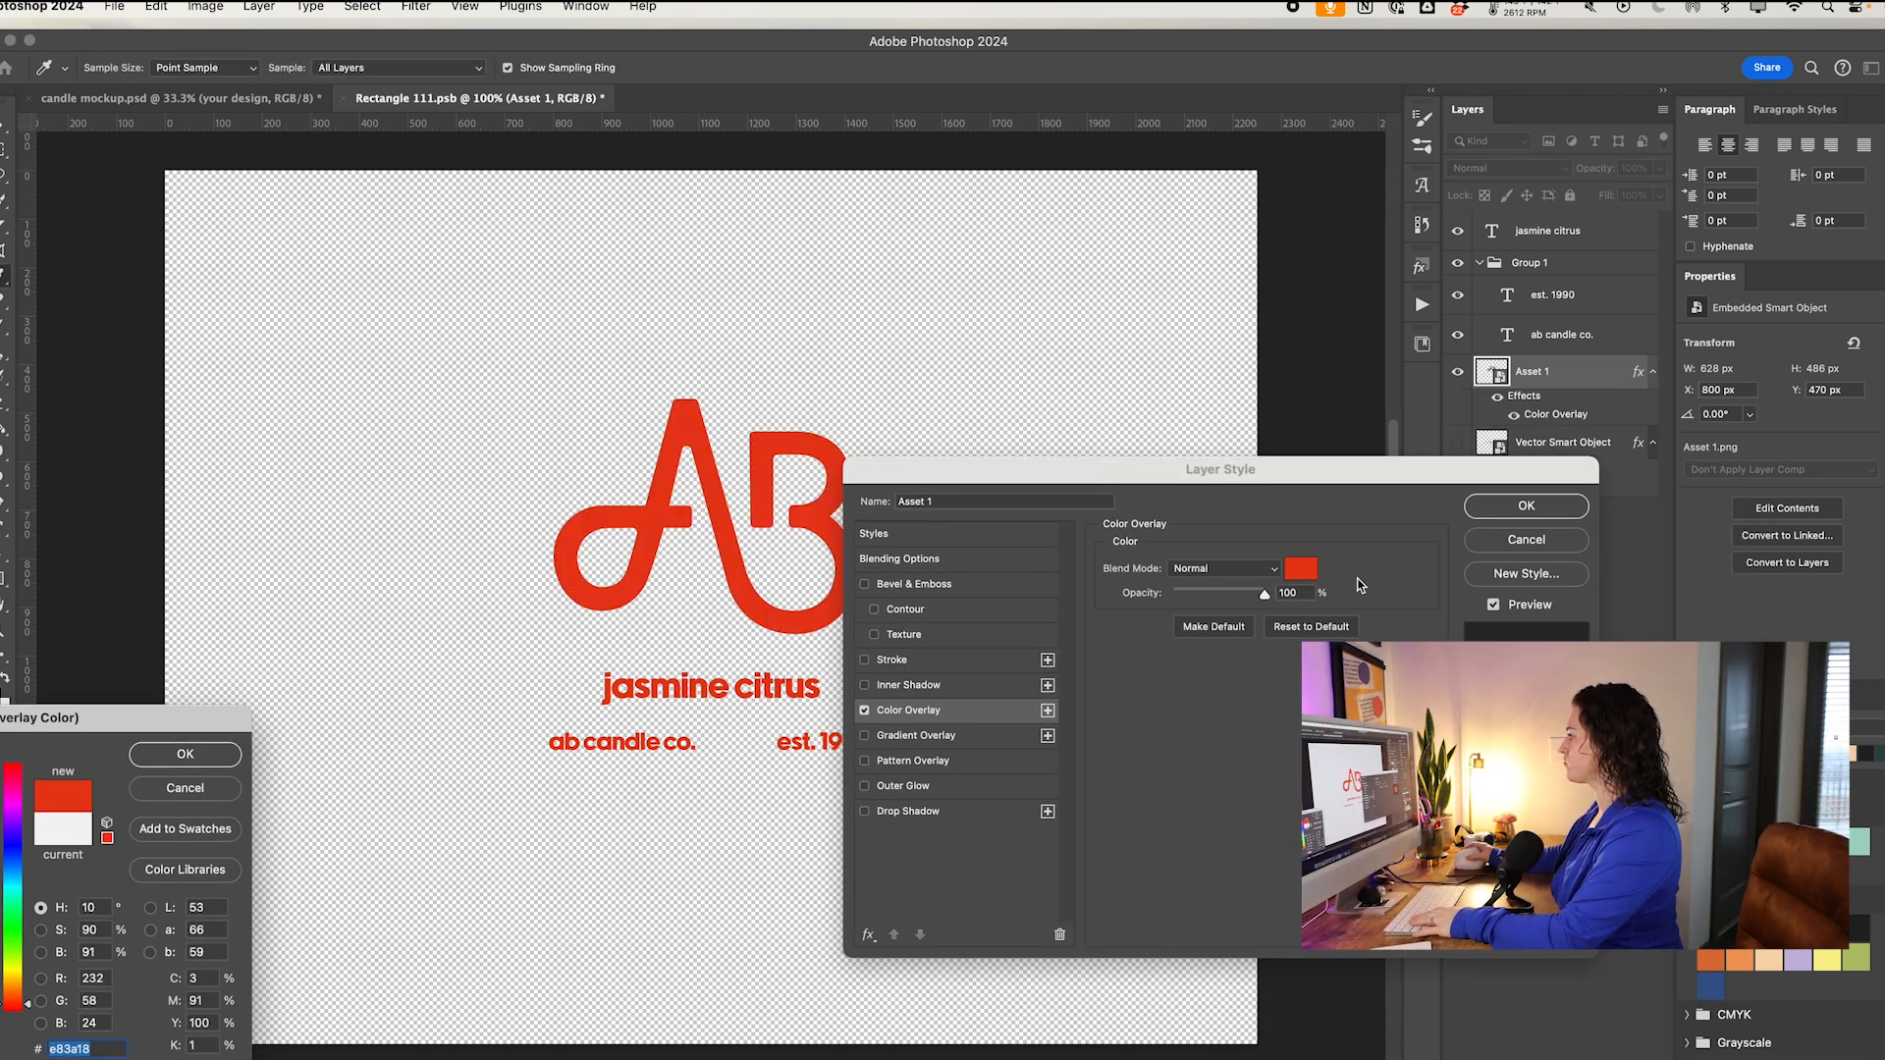
click(225, 763)
click(1525, 506)
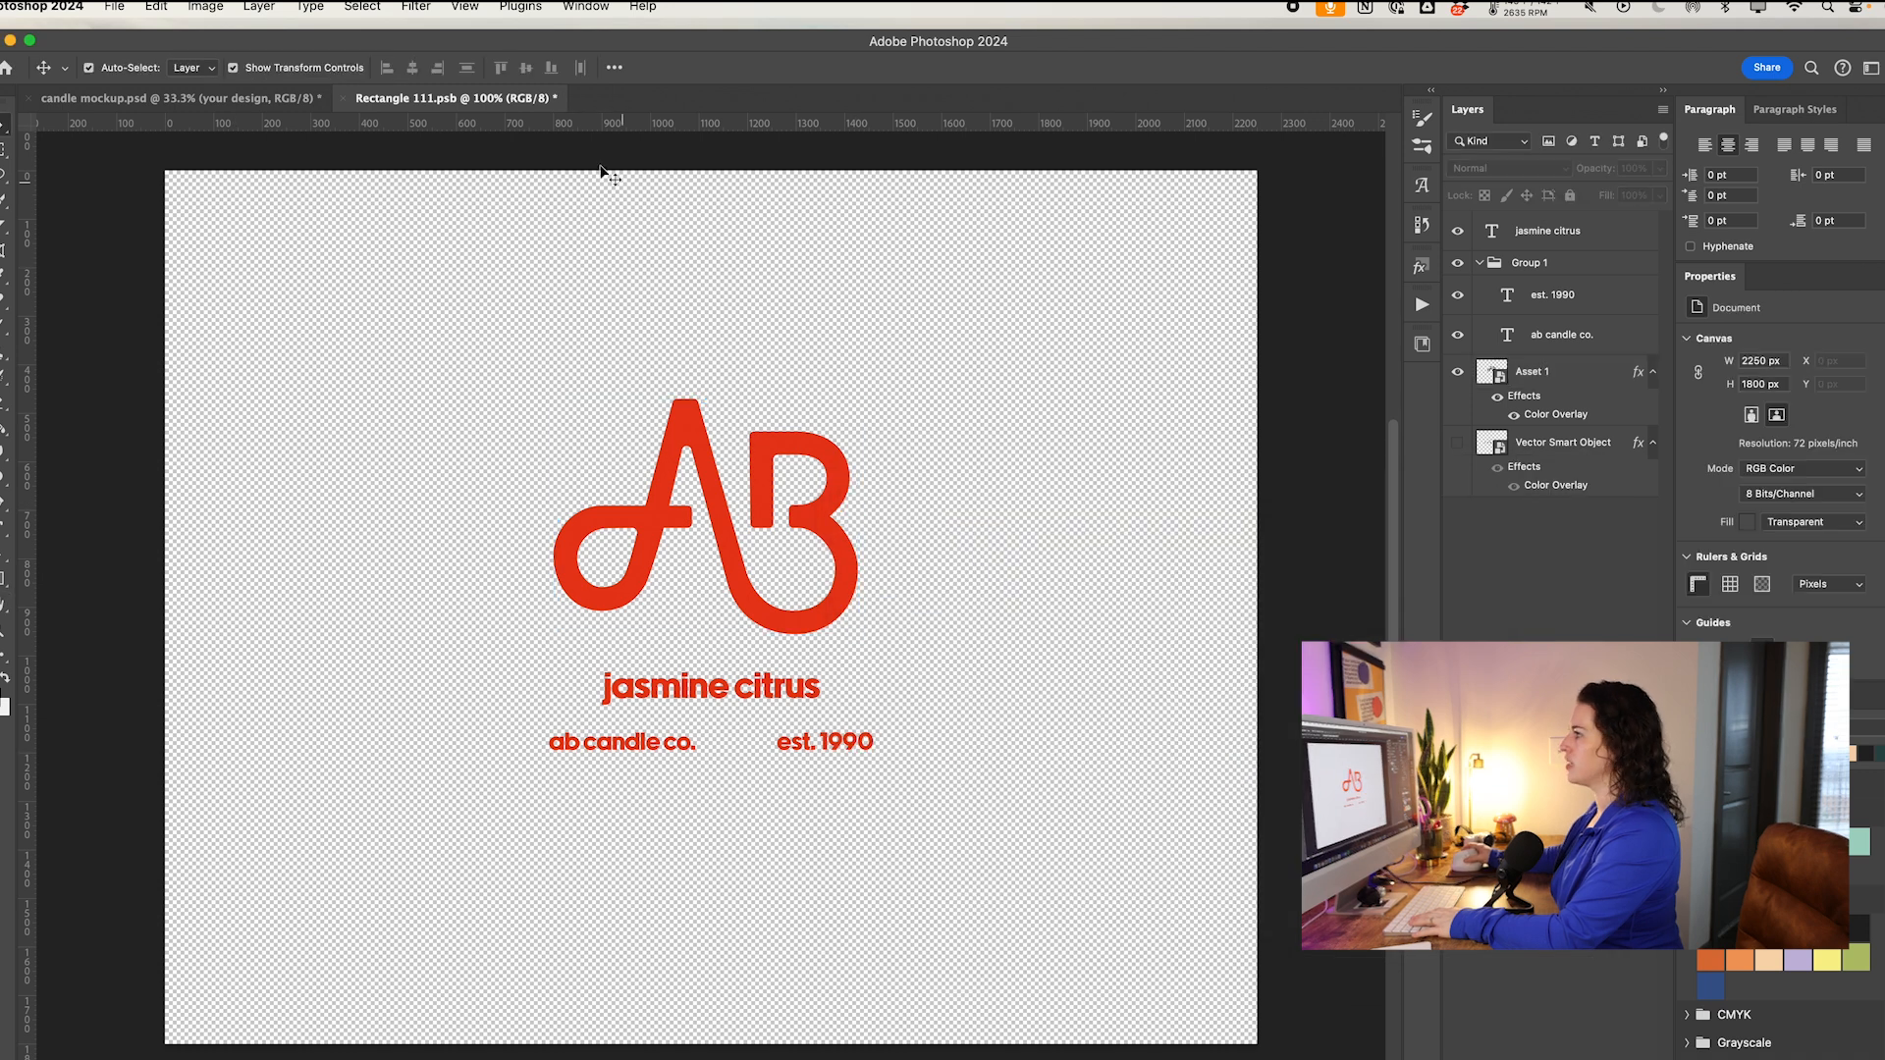
Step: Save and close the smart object so the candle mockup's label updates
click(344, 102)
click(930, 417)
click(1241, 808)
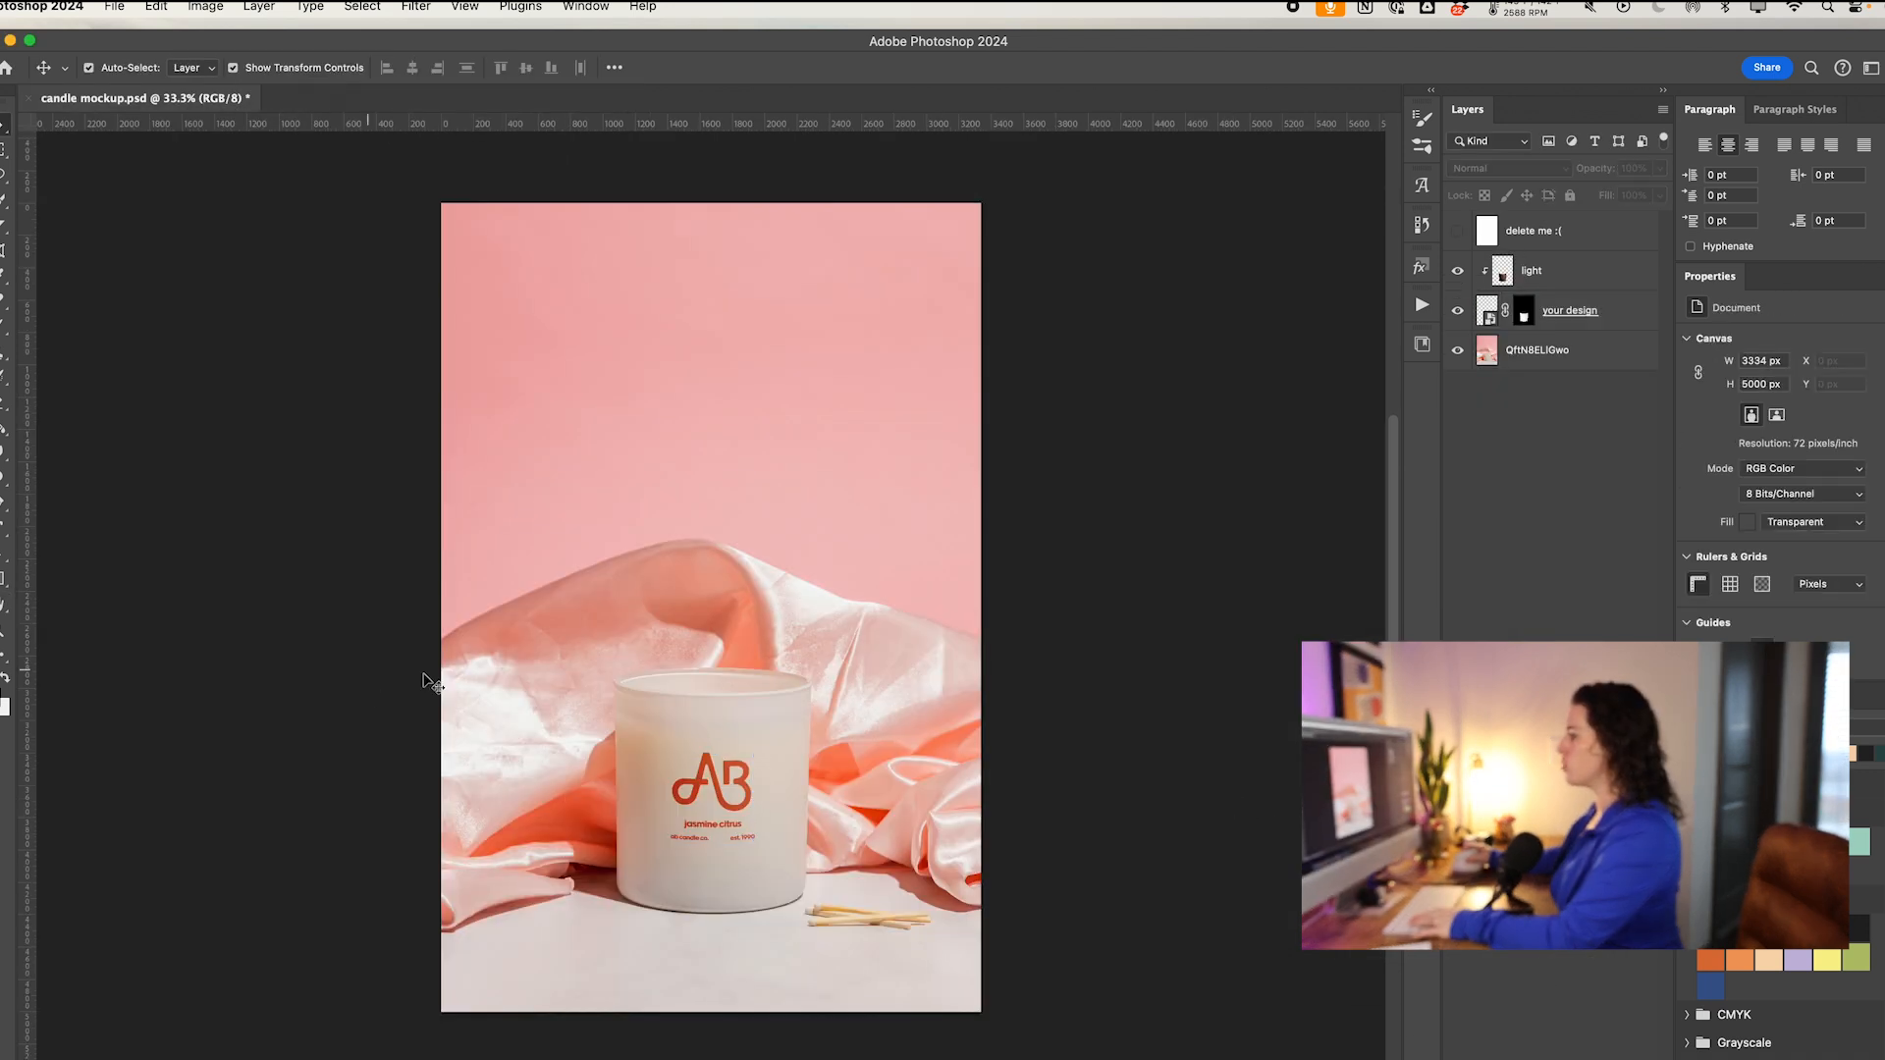
click(1630, 330)
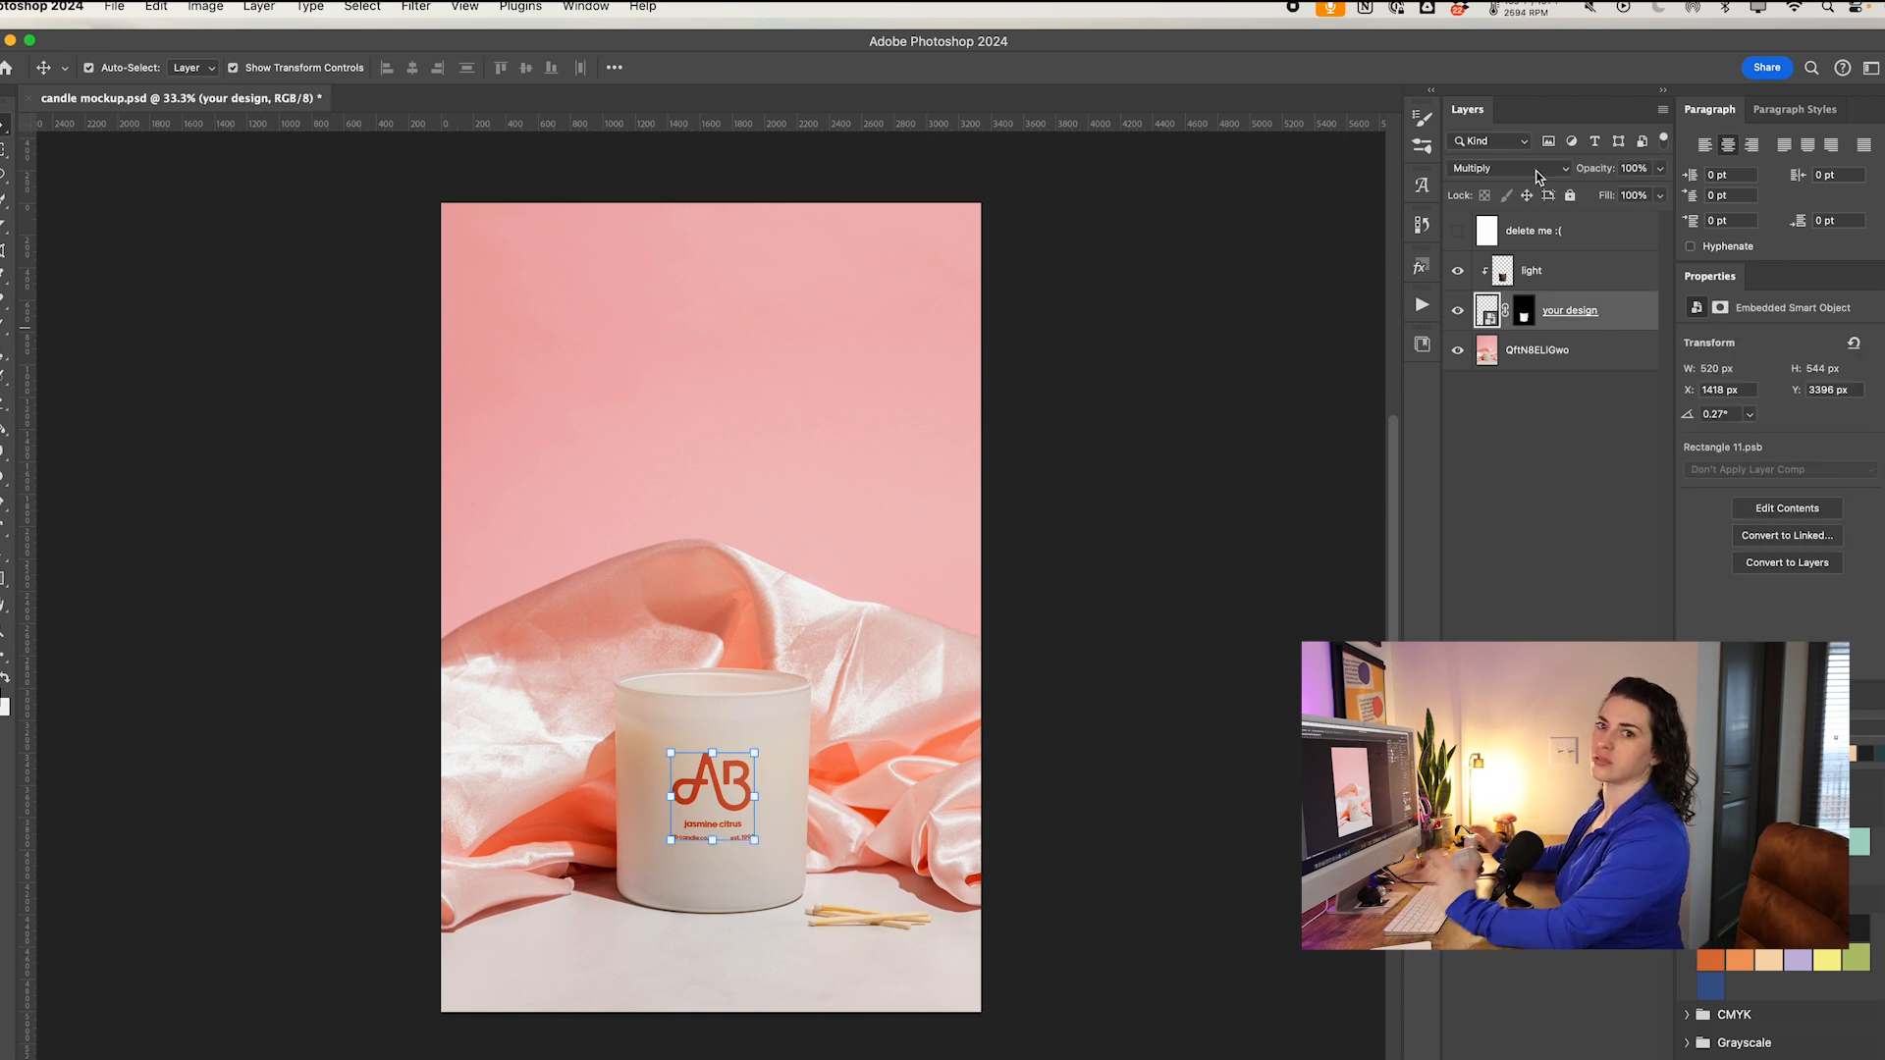
click(1051, 821)
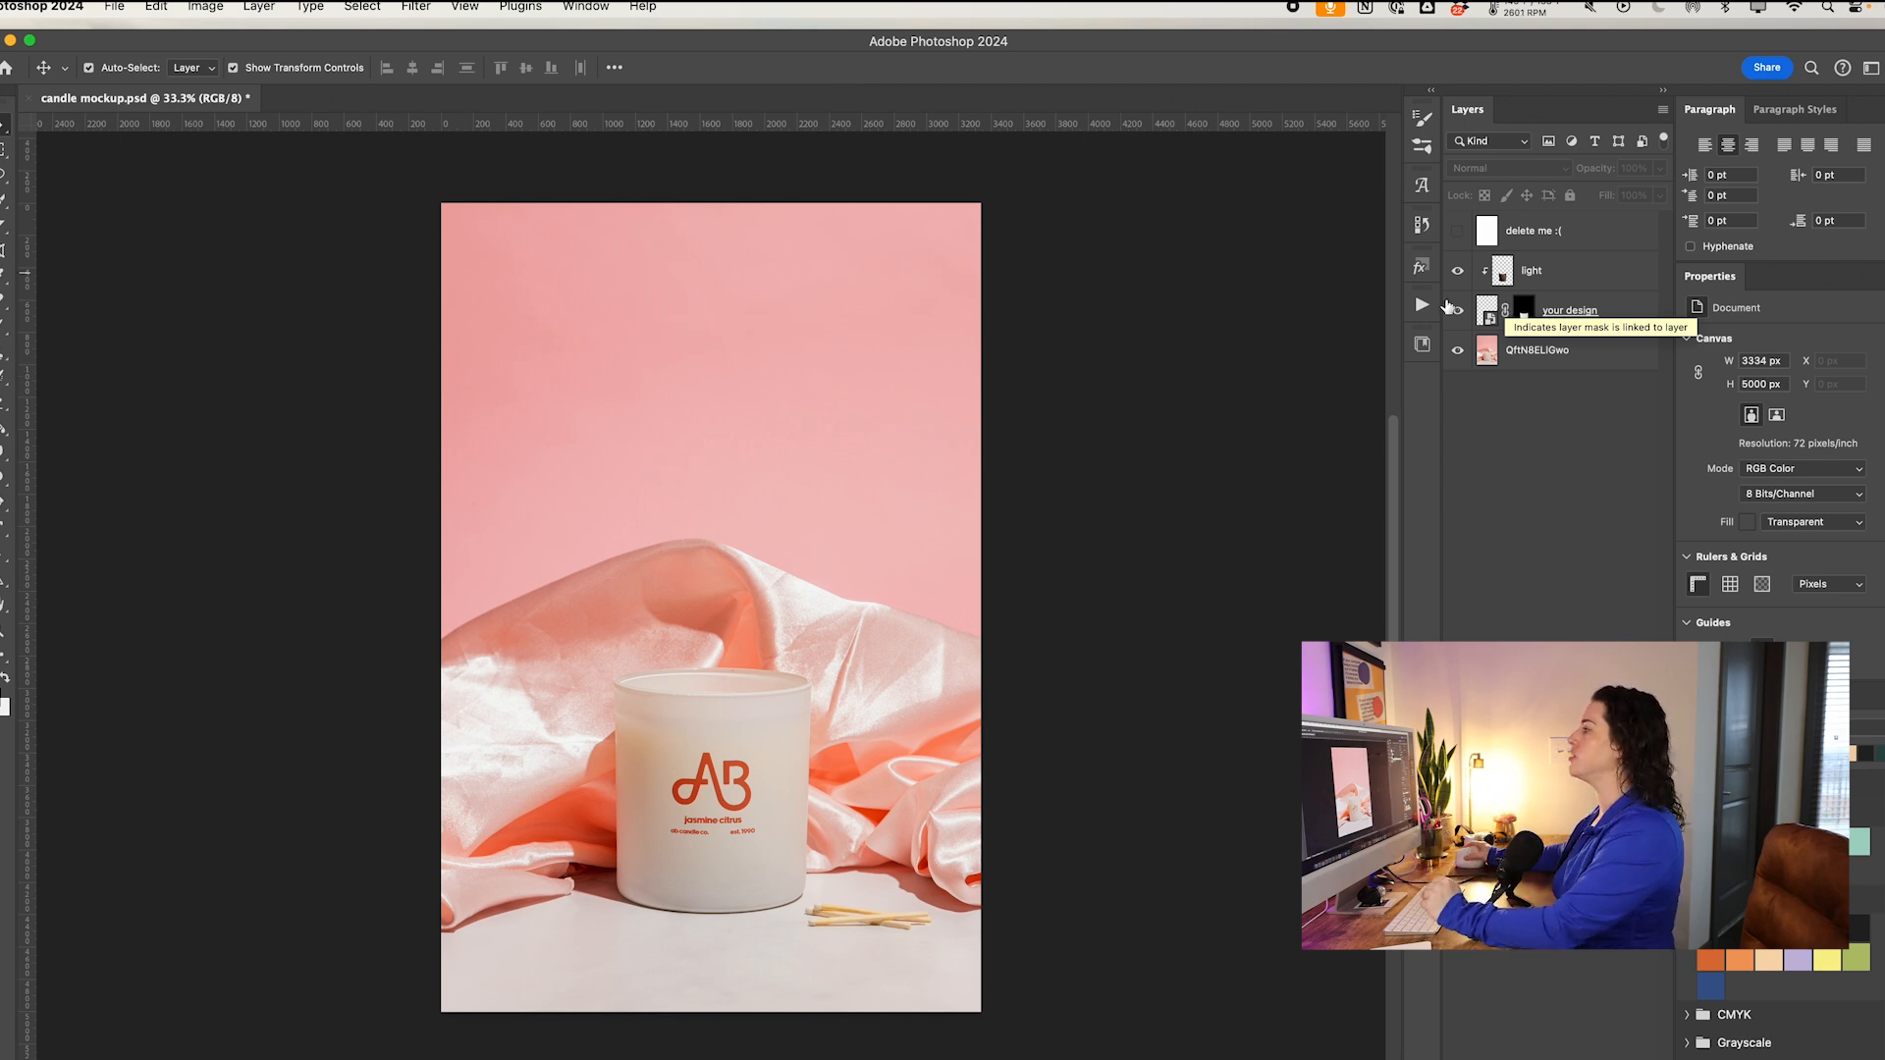
Step: Reopen the "your design" smart object and move "jasmine citrus" slightly up, closer to the AB logo
double_click(1489, 313)
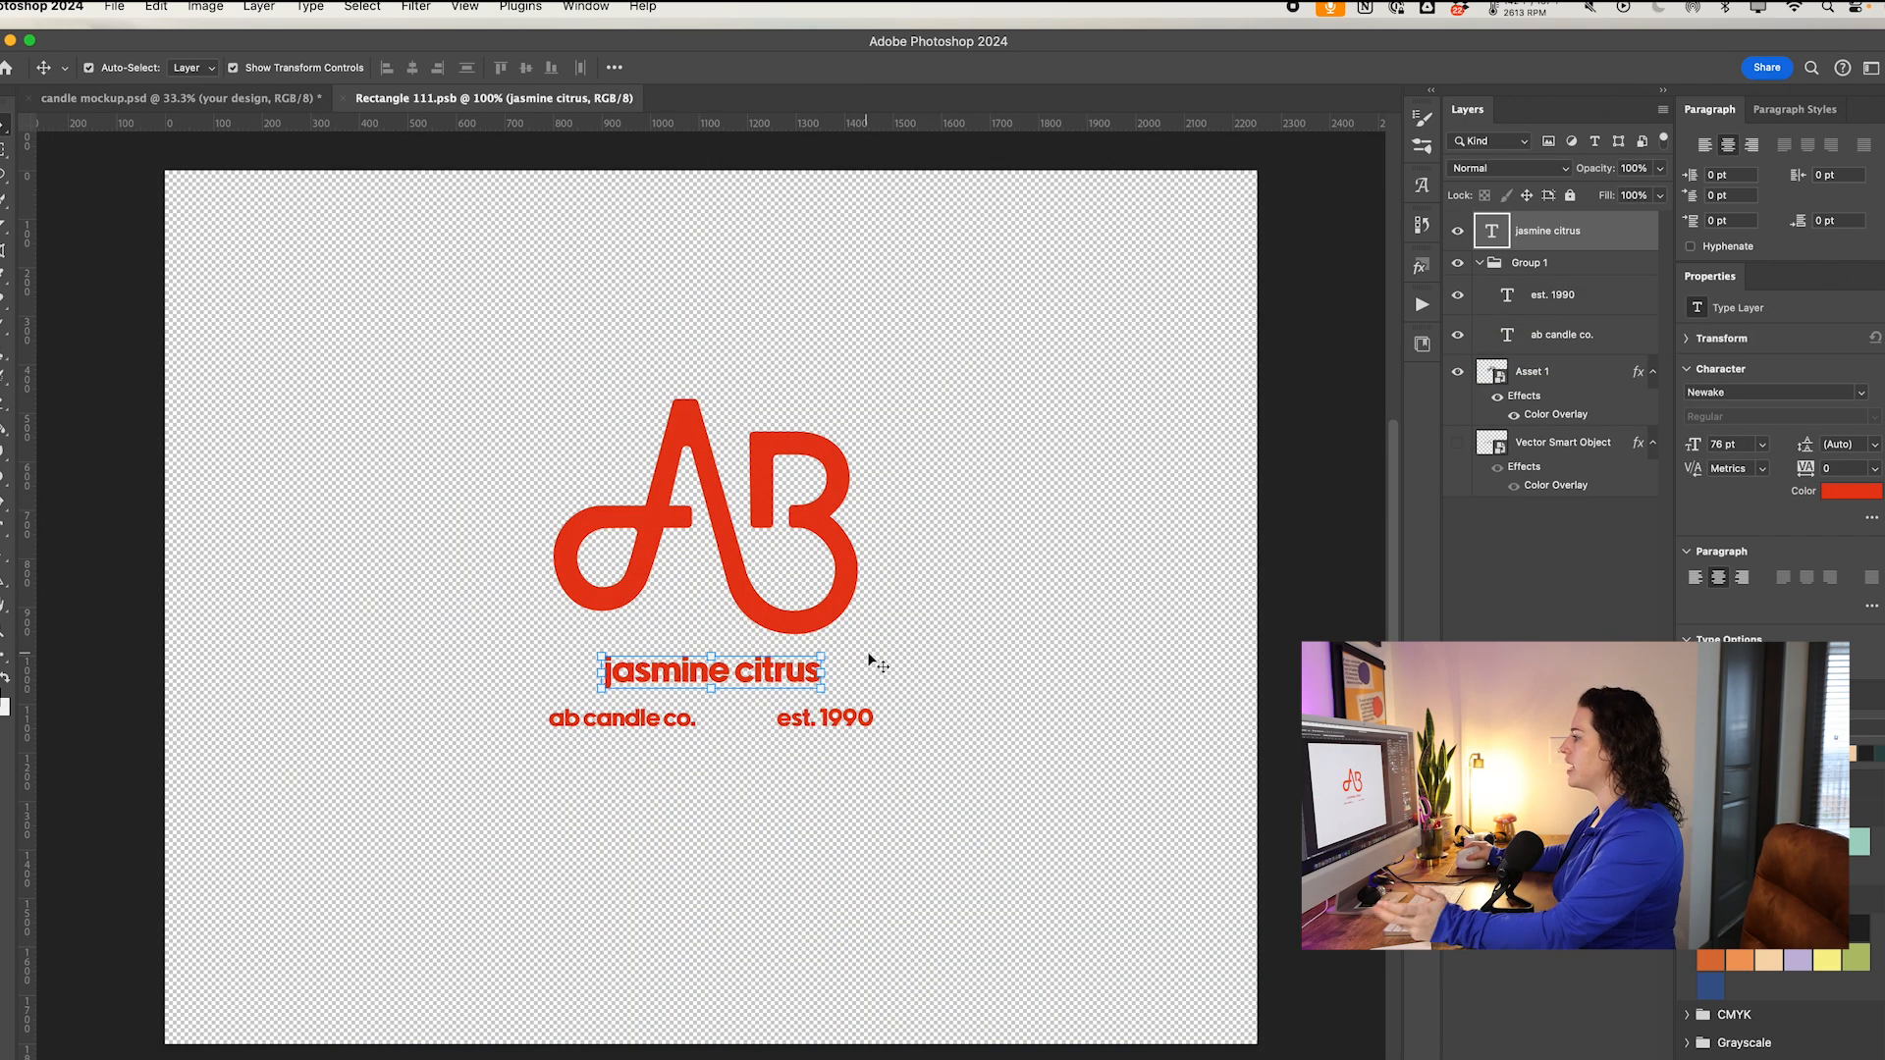
drag(758, 690, 760, 680)
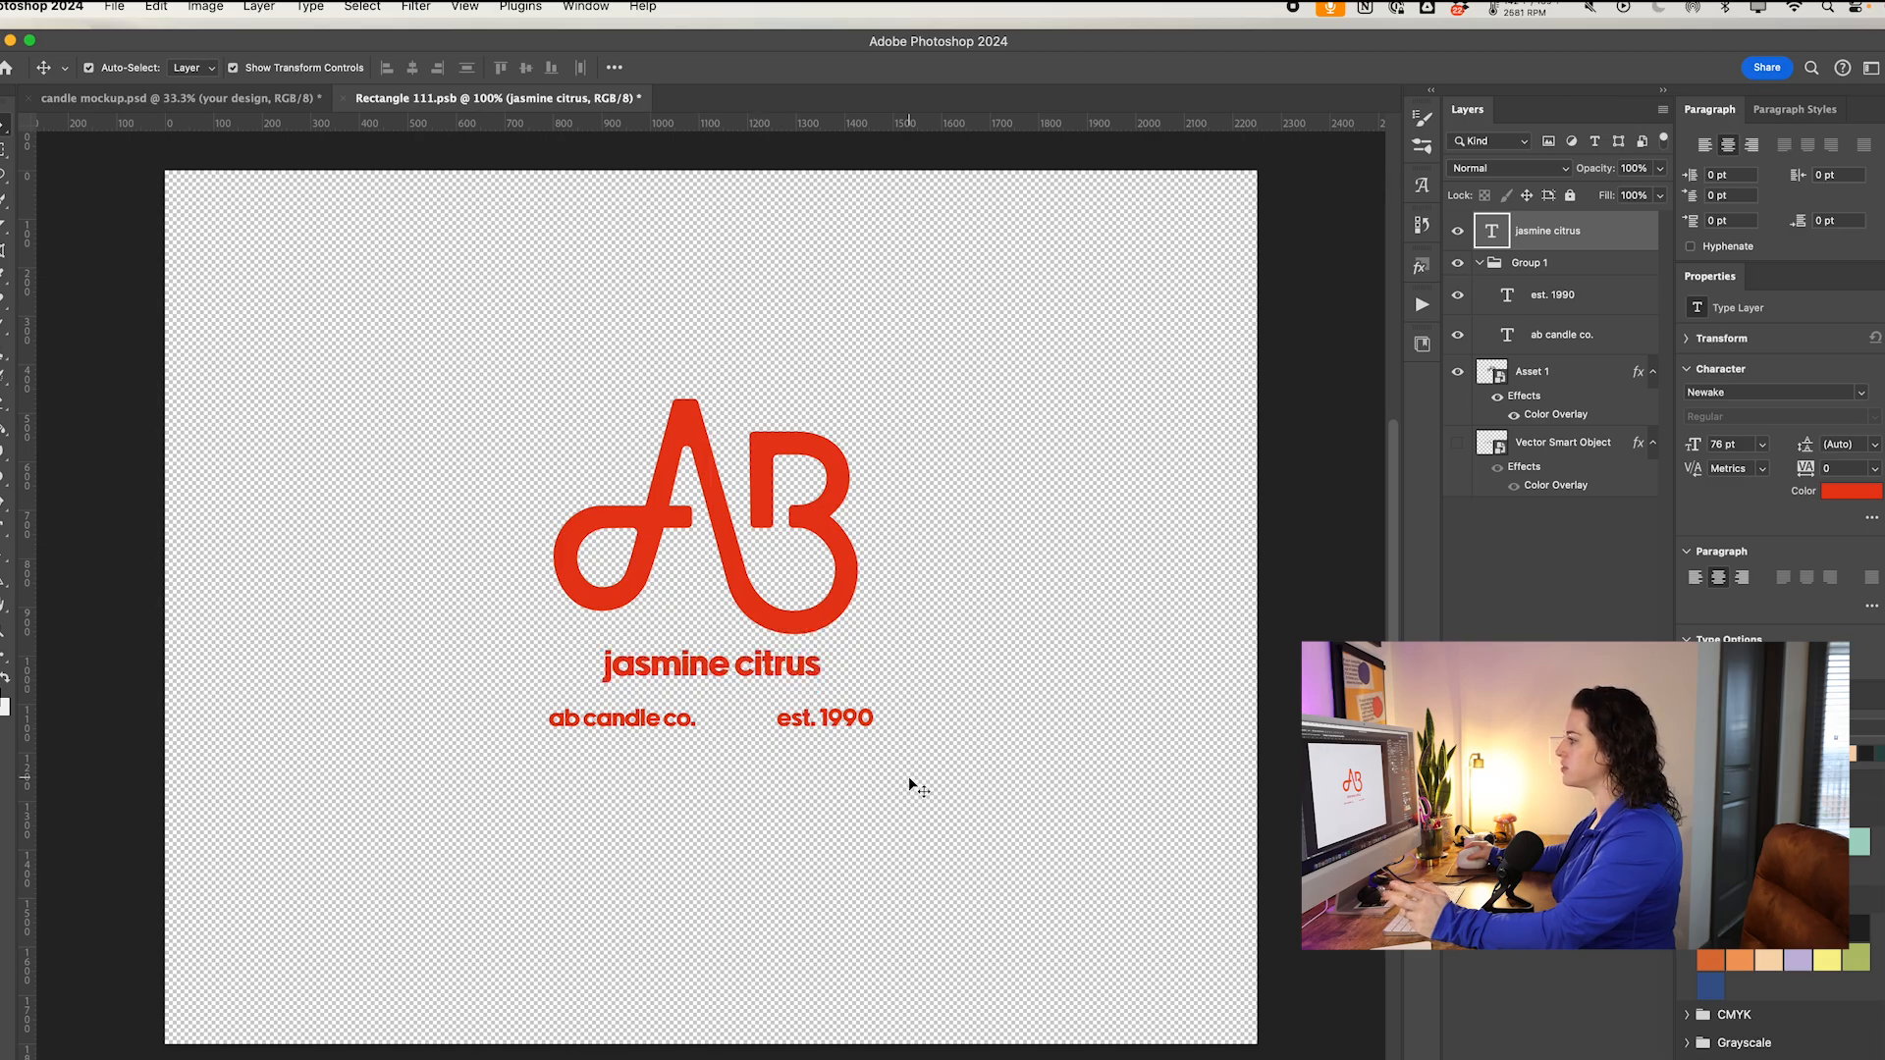